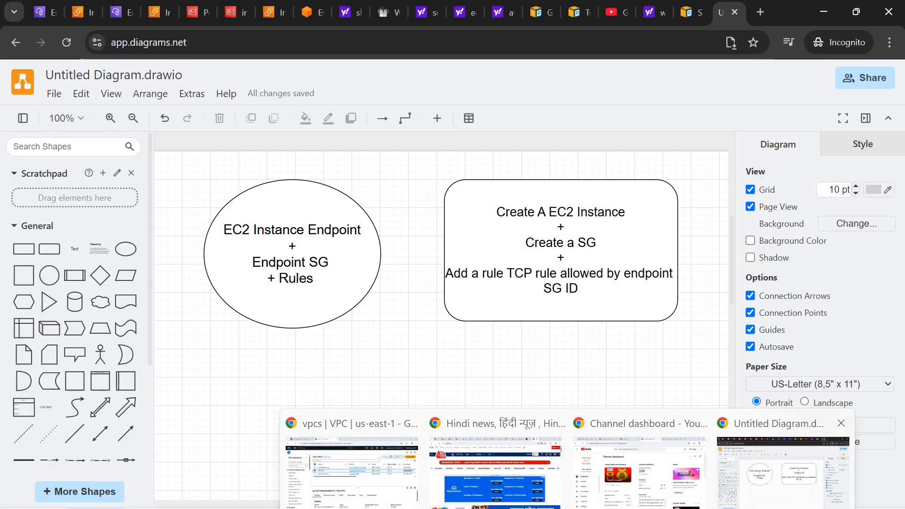
# - Undo the last change in the untitled diagram to bring back the yellow Key Point note
pyautogui.click(782, 460)
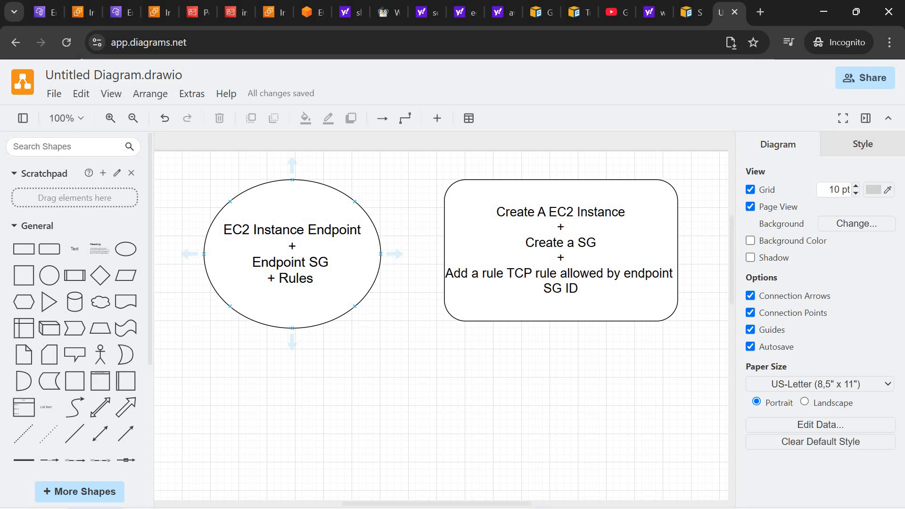
pyautogui.hotkey('ctrl', 'z')
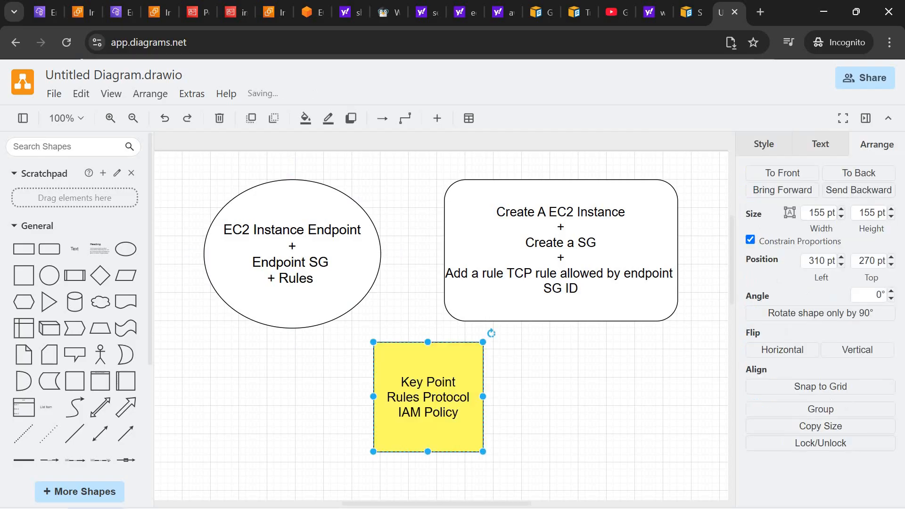
pyautogui.click(292, 302)
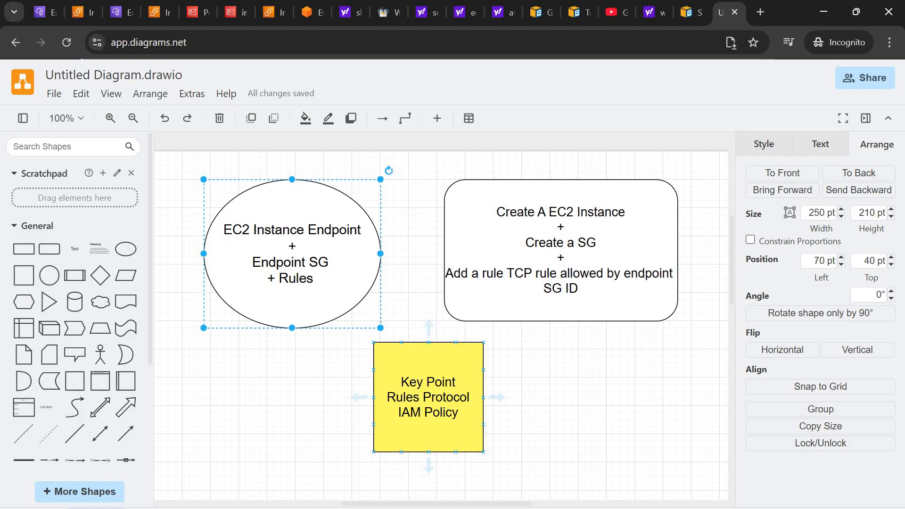
# - Switch to the AWS VPC console and refresh its endpoints list
pyautogui.click(41, 15)
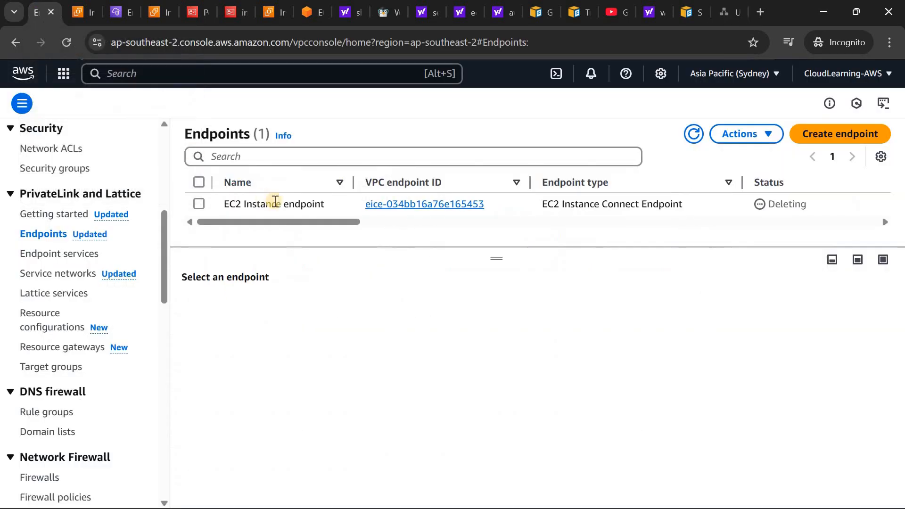
pyautogui.click(694, 136)
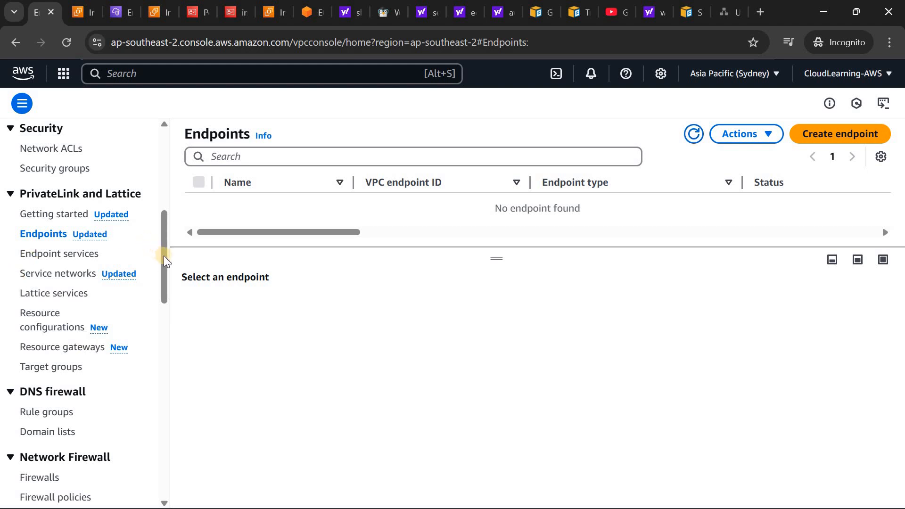
pyautogui.scroll(7, 161, 145)
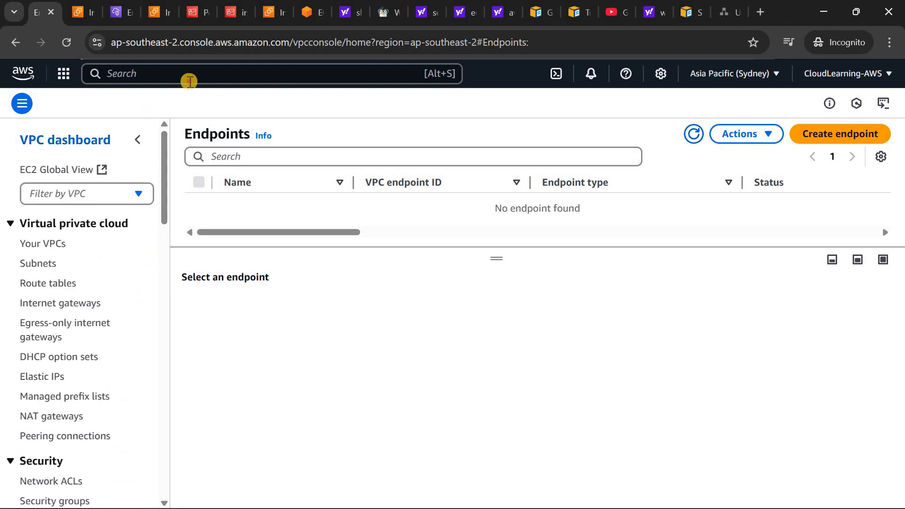
# - Search the AWS services for vpc, open the VPC service and go to its endpoints list
pyautogui.click(189, 81)
pyautogui.write('d')
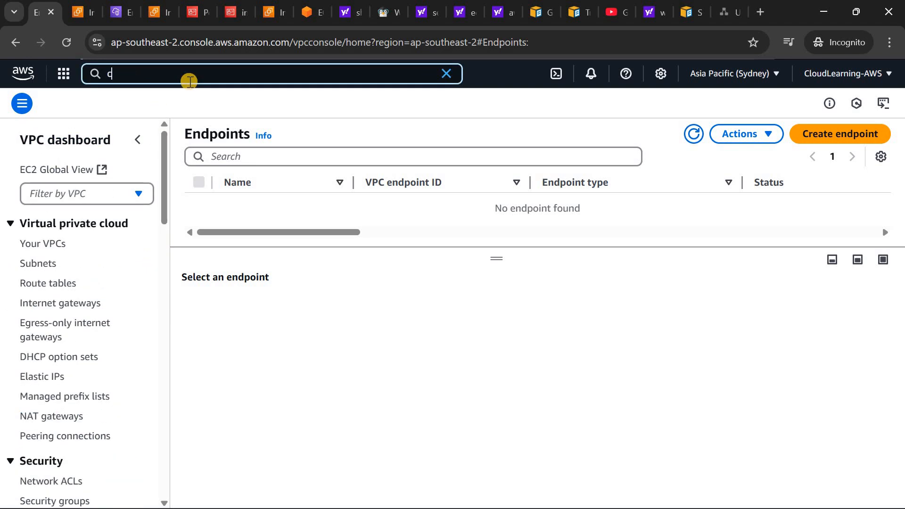
pyautogui.press('BackSpace')
pyautogui.write('vpc')
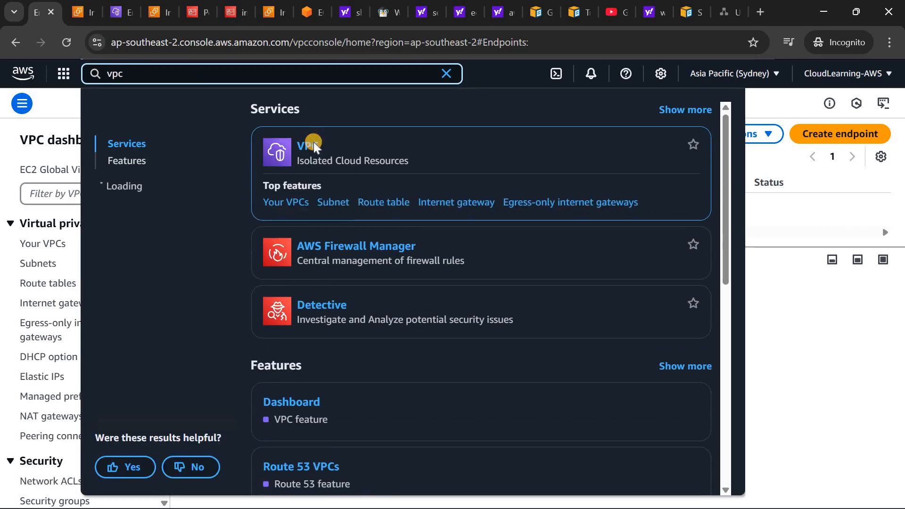
pyautogui.click(314, 147)
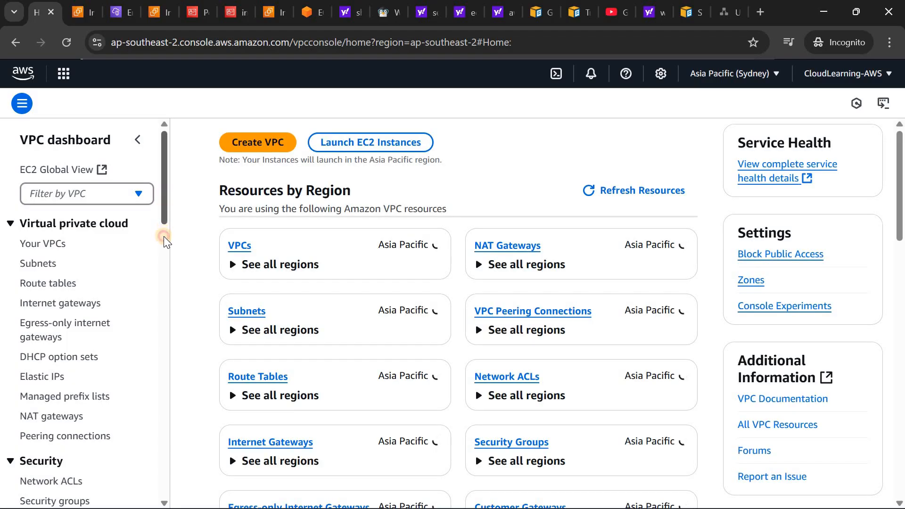
pyautogui.moveTo(168, 236); pyautogui.dragTo(143, 279)
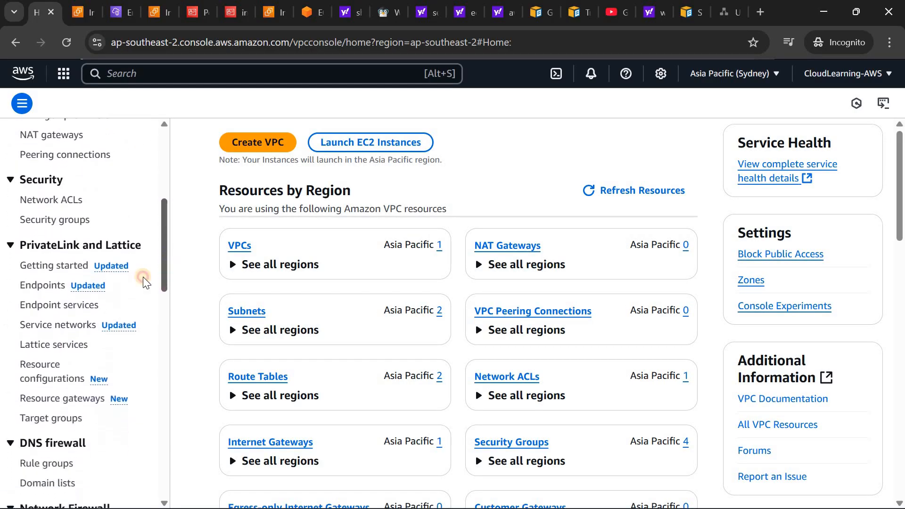
pyautogui.click(43, 292)
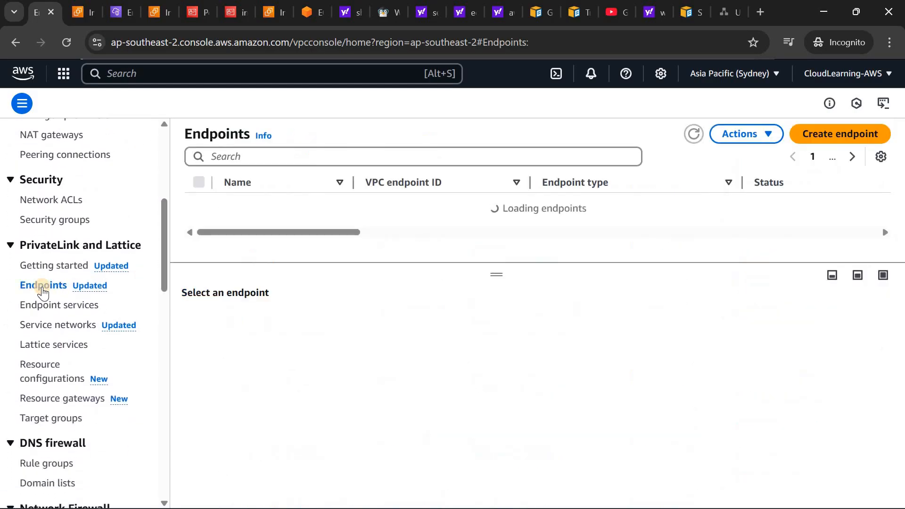
# - Start a new endpoint of type EC2 Instance Connect Endpoint and set its VPC to Destination-VPC
pyautogui.click(820, 136)
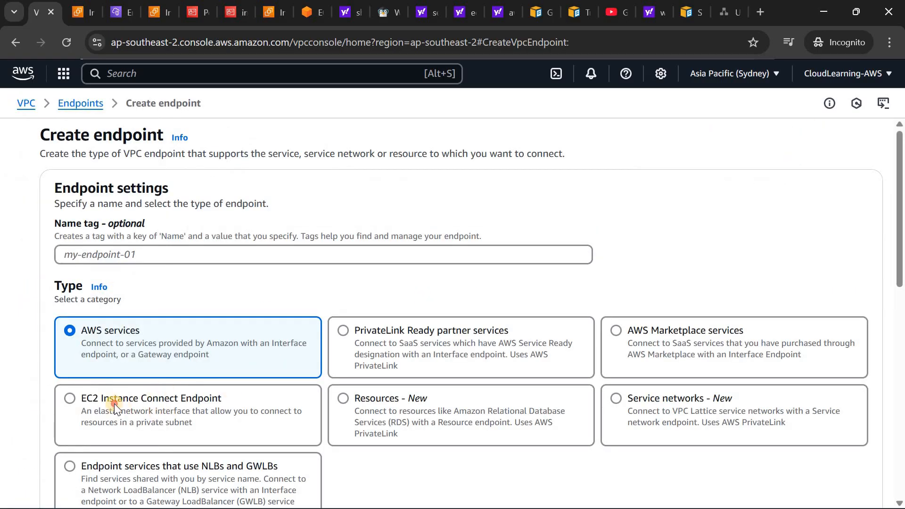
pyautogui.click(114, 403)
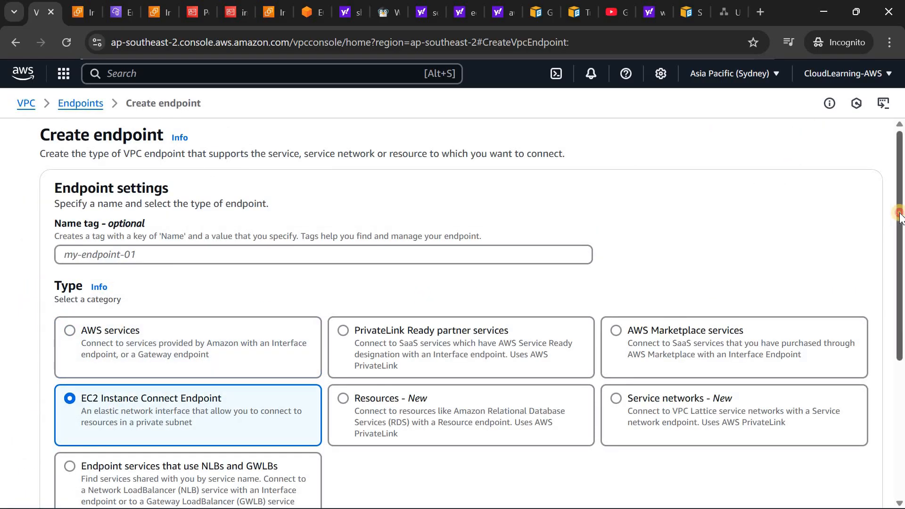
pyautogui.scroll(-5, 900, 311)
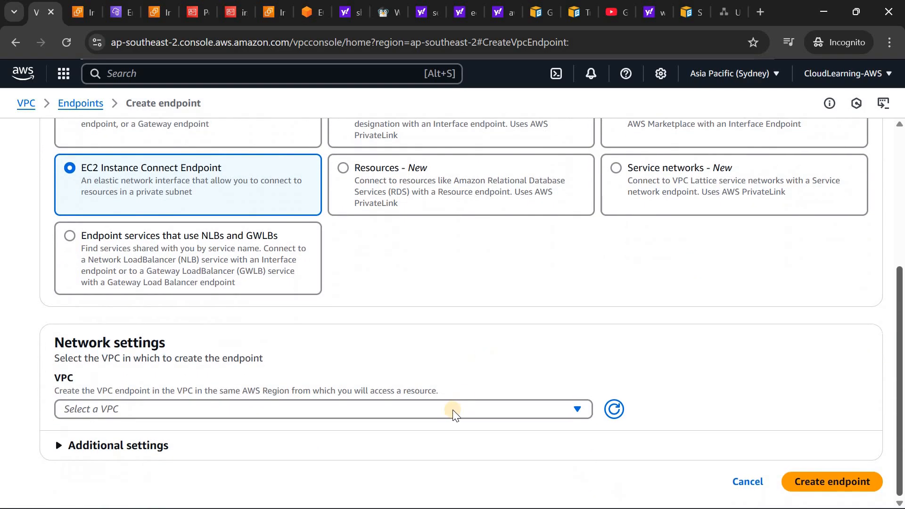
pyautogui.click(453, 412)
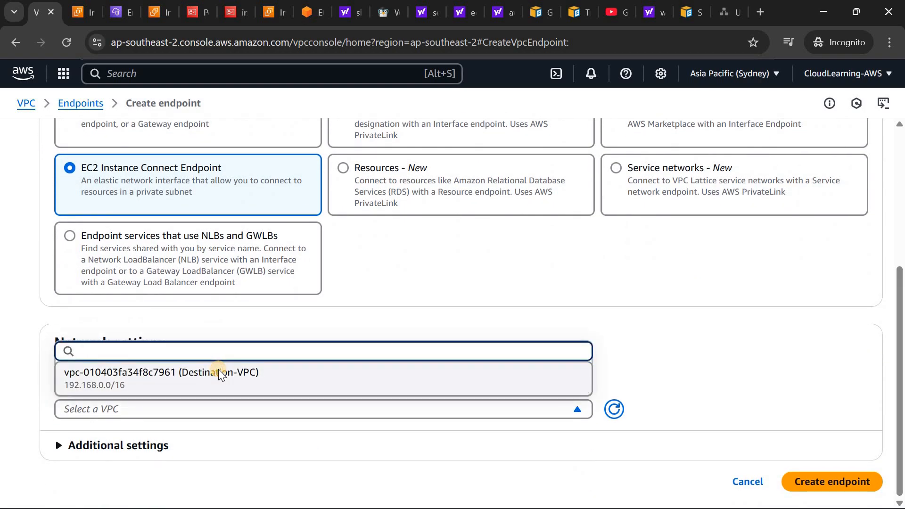
pyautogui.click(220, 374)
# - Assign the ec2-instance-connect-endpoint-sg security group to the new endpoint
pyautogui.moveTo(902, 275); pyautogui.dragTo(902, 360)
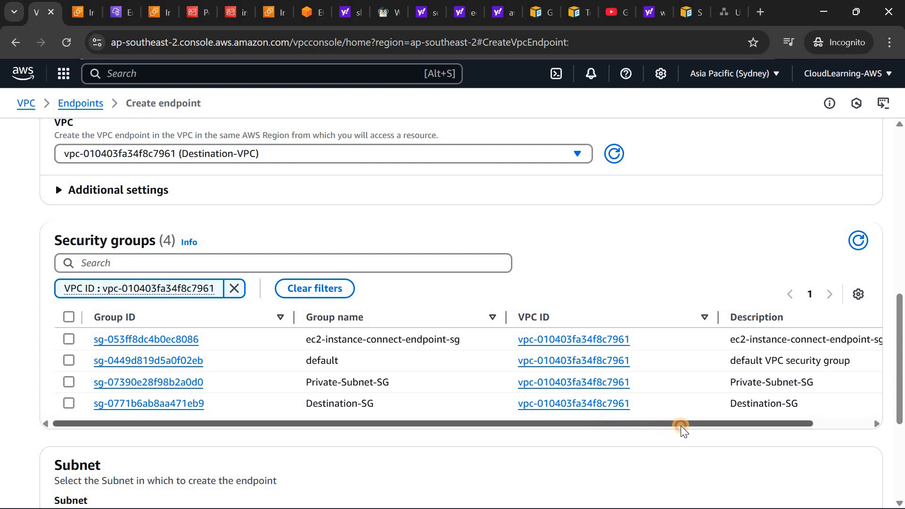
pyautogui.hscroll(2, 740, 424)
pyautogui.hscroll(-2, 518, 426)
pyautogui.click(405, 339)
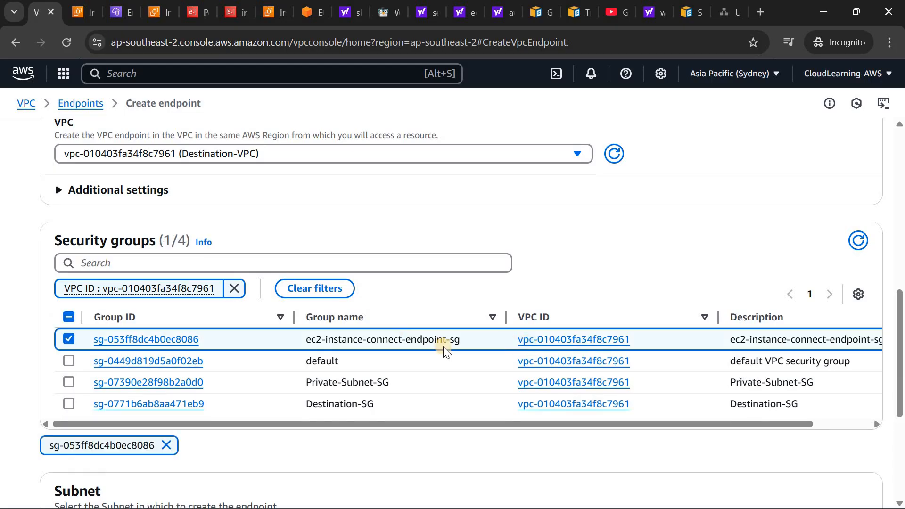
pyautogui.moveTo(460, 339); pyautogui.dragTo(300, 343)
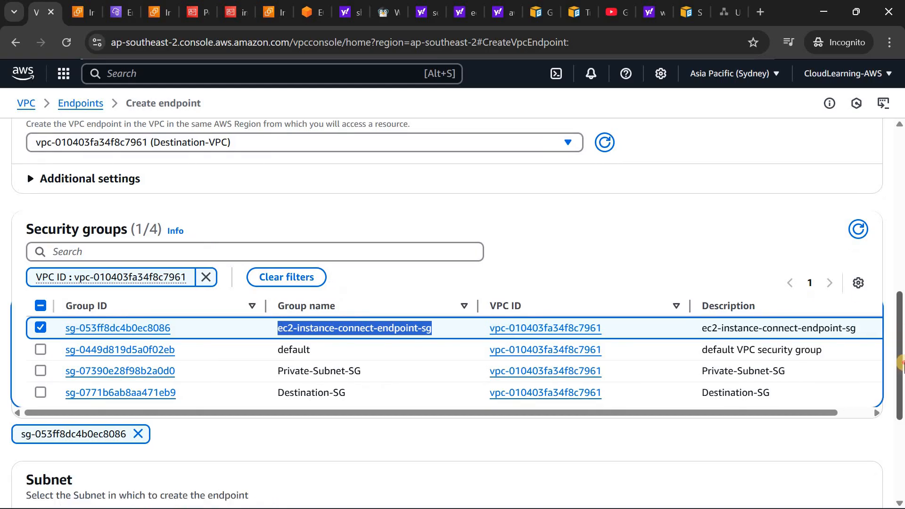
# - Set the endpoint's subnet to Destination-VPC-Private-Subnet, create the endpoint and enlarge the endpoints list area
pyautogui.scroll(-3, 733, 365)
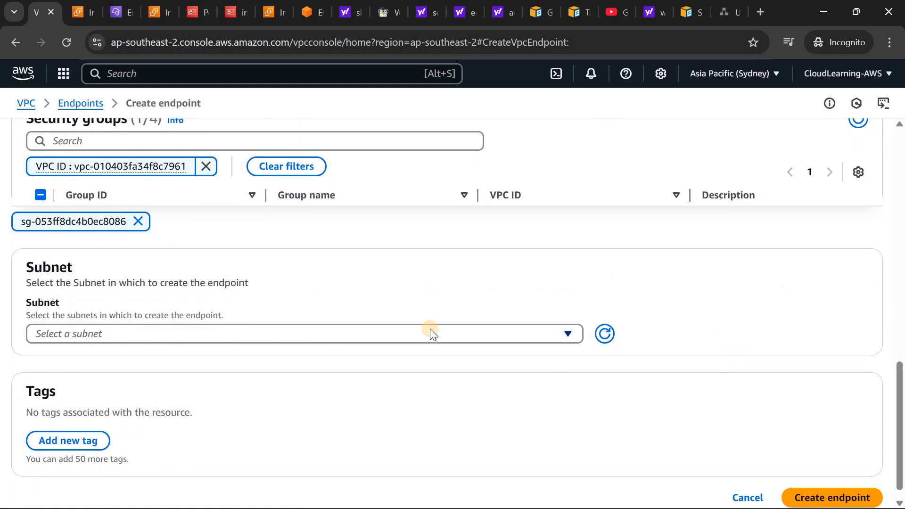
pyautogui.click(430, 330)
pyautogui.click(248, 414)
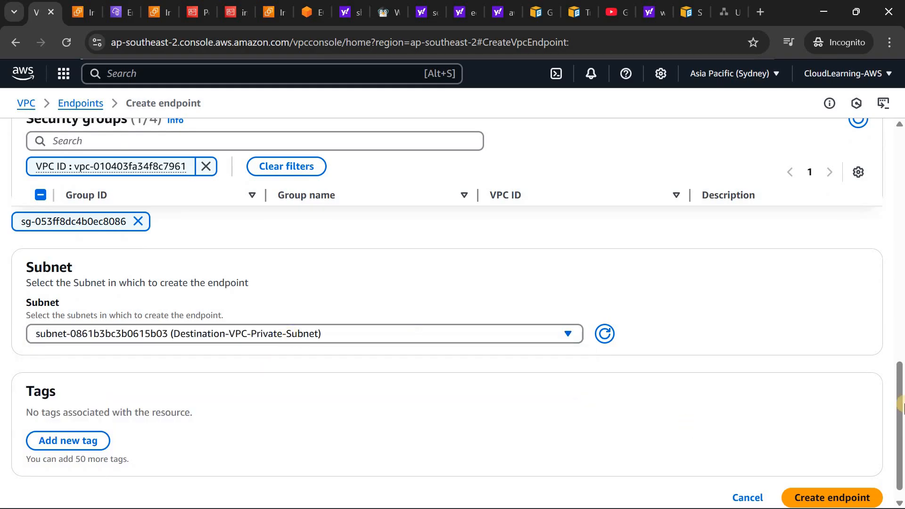
pyautogui.scroll(-1, 883, 440)
pyautogui.click(818, 482)
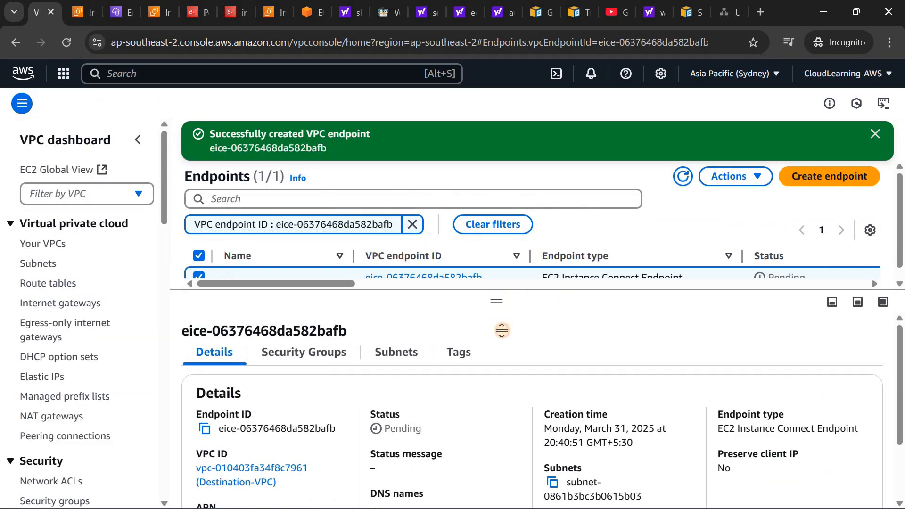
pyautogui.moveTo(501, 330); pyautogui.dragTo(141, 377)
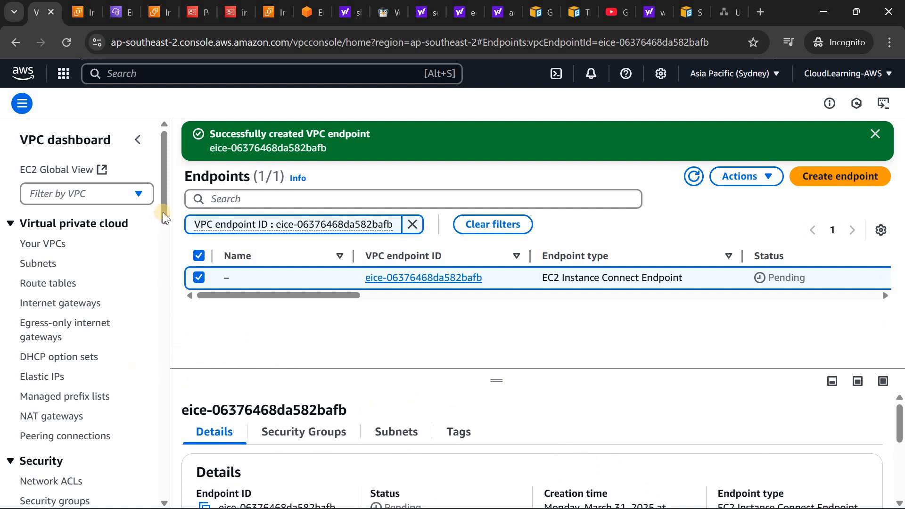
# - Open the VPC security groups list, widen its Name column and select ec2-instance-connect-endpoint-sg
pyautogui.scroll(-4, 128, 283)
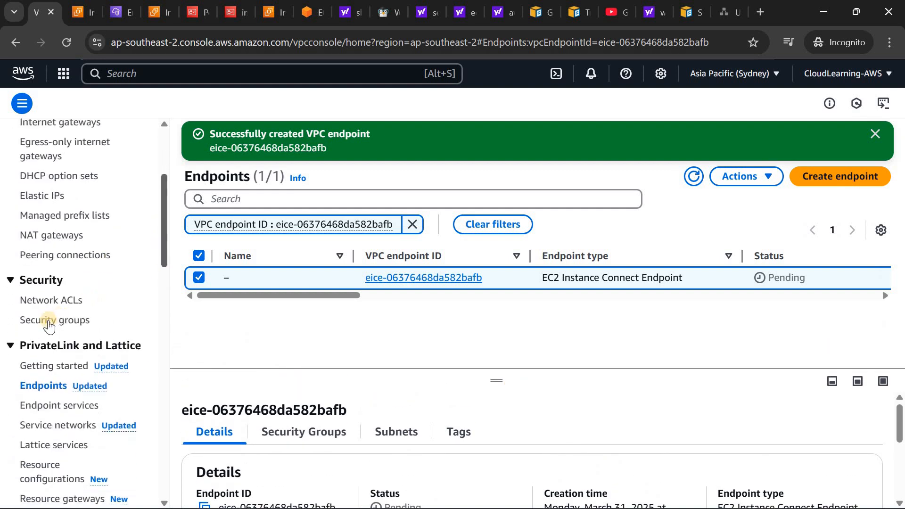
pyautogui.click(49, 322)
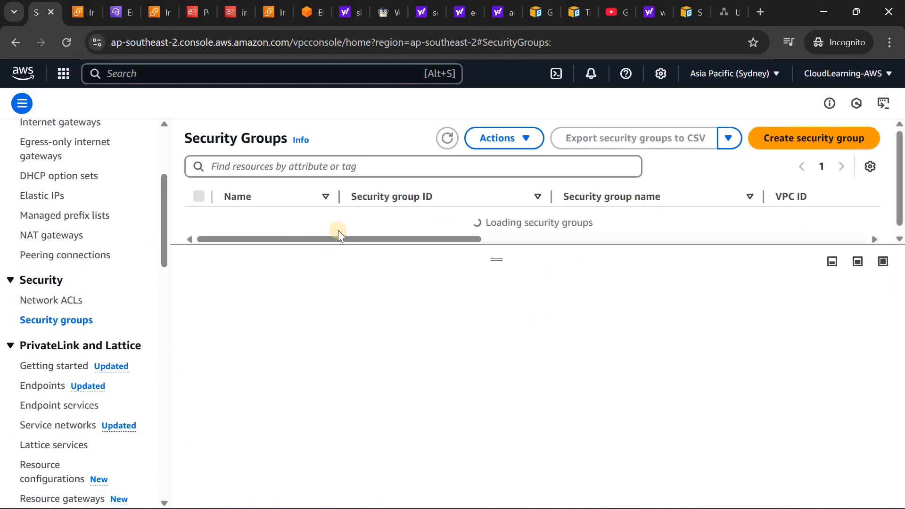
pyautogui.moveTo(344, 196); pyautogui.dragTo(417, 196)
pyautogui.click(313, 222)
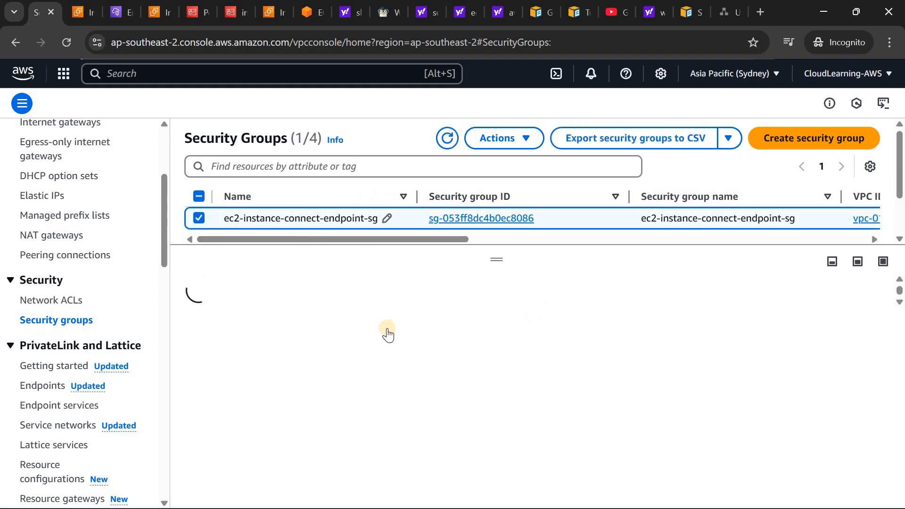
# - Delete both SSH inbound rules of ec2-instance-connect-endpoint-sg and save the rules
pyautogui.click(313, 330)
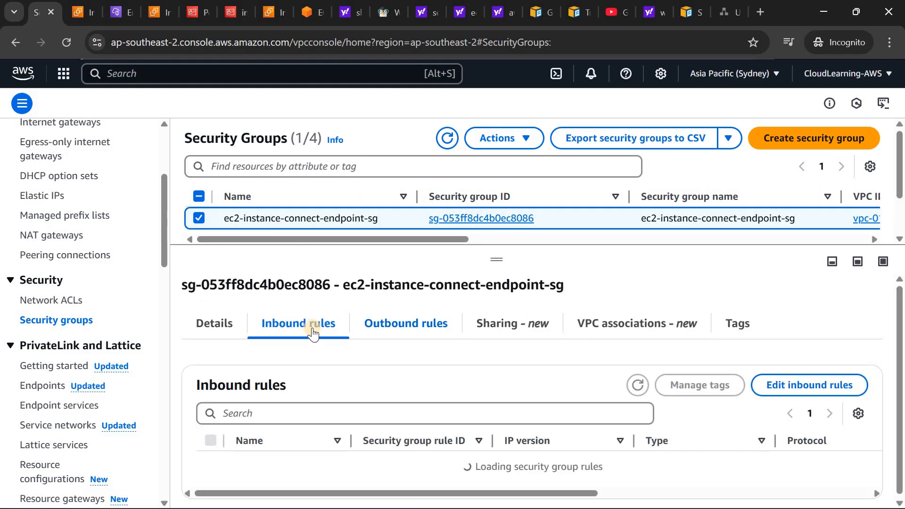
pyautogui.click(796, 382)
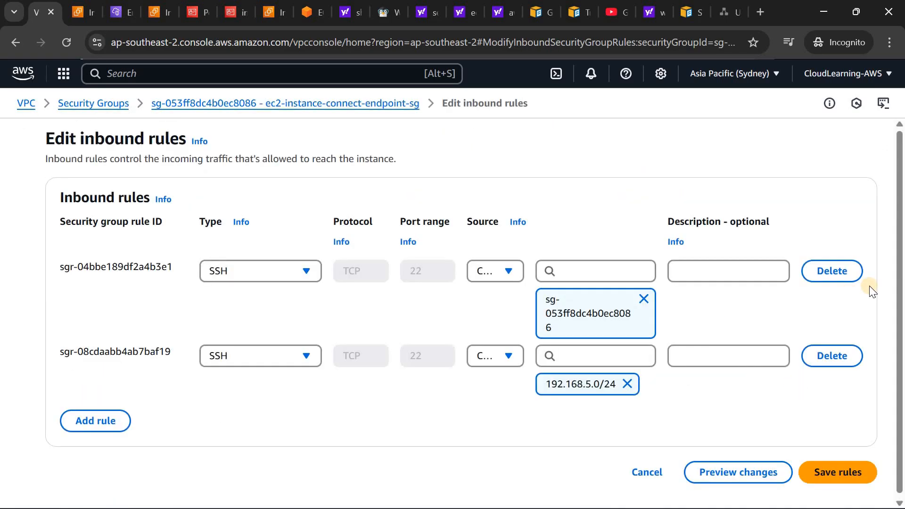
pyautogui.click(838, 275)
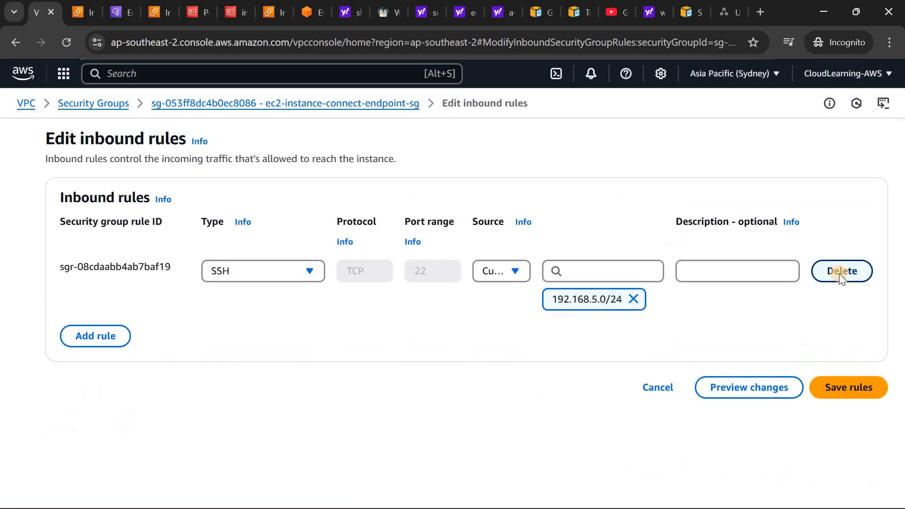
pyautogui.click(839, 273)
pyautogui.click(839, 335)
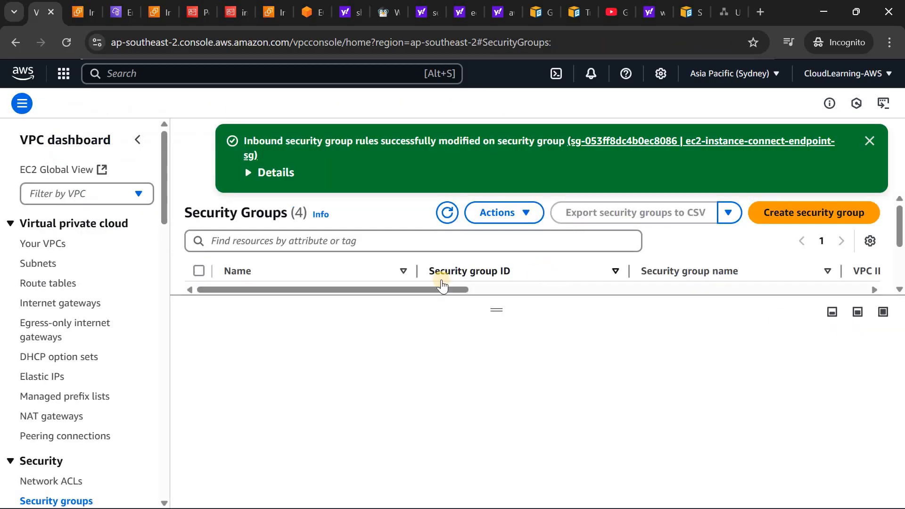
# - Dismiss the success notification, enlarge the security groups list area and select ec2-instance-connect-endpoint-sg again
pyautogui.click(67, 502)
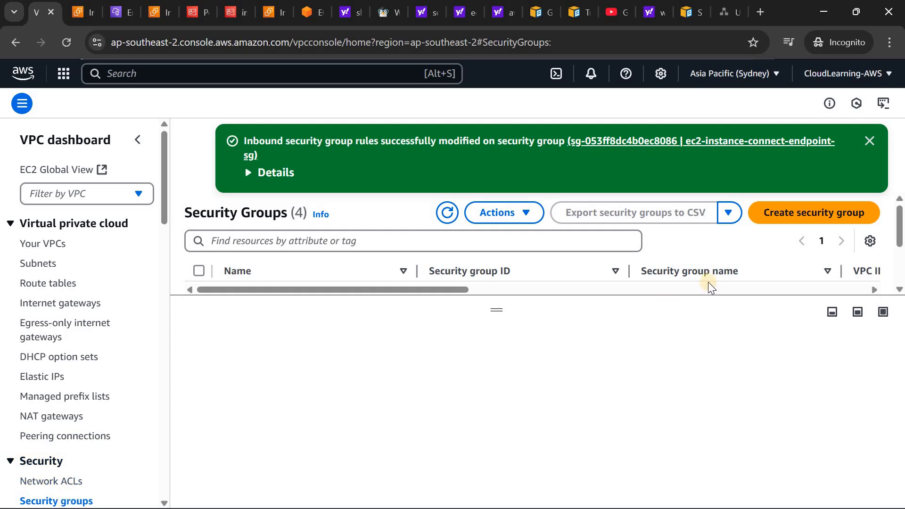
pyautogui.click(869, 137)
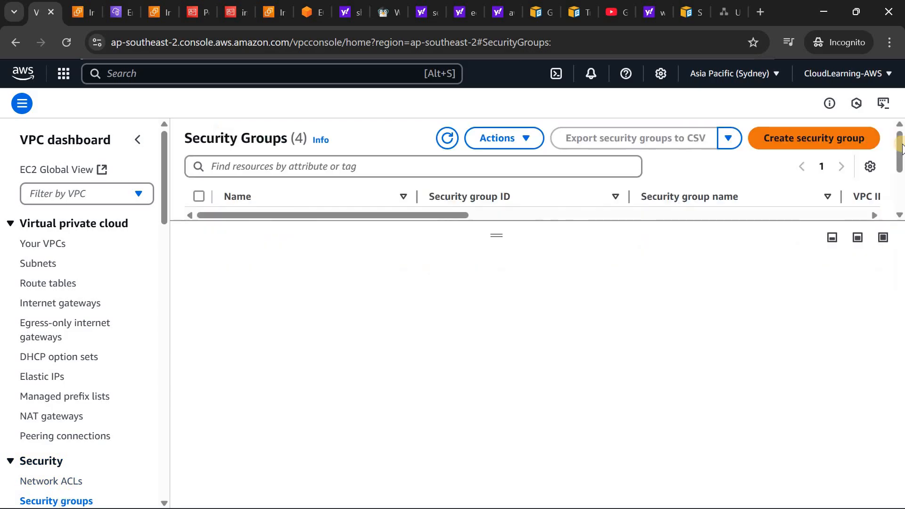
pyautogui.moveTo(902, 150)
pyautogui.mouseDown()
pyautogui.moveTo(902, 165)
pyautogui.moveTo(902, 133)
pyautogui.mouseUp()
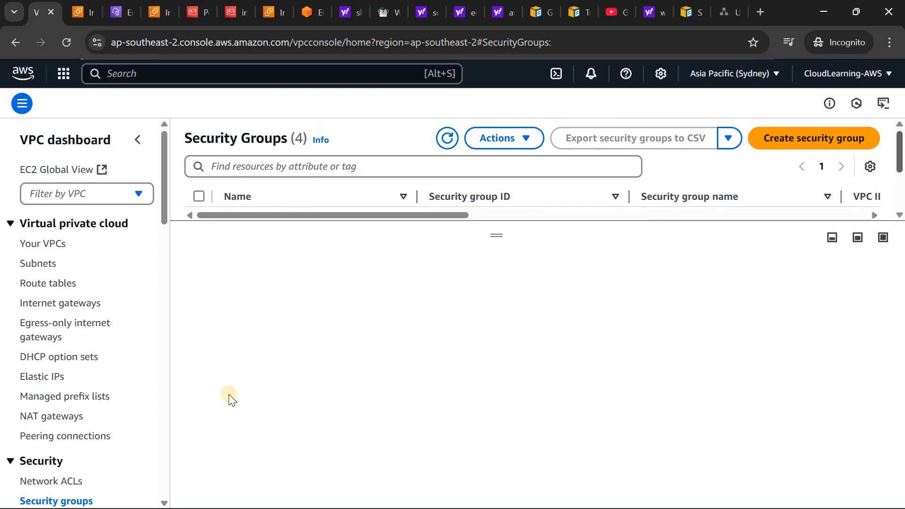
pyautogui.scroll(-3, 162, 253)
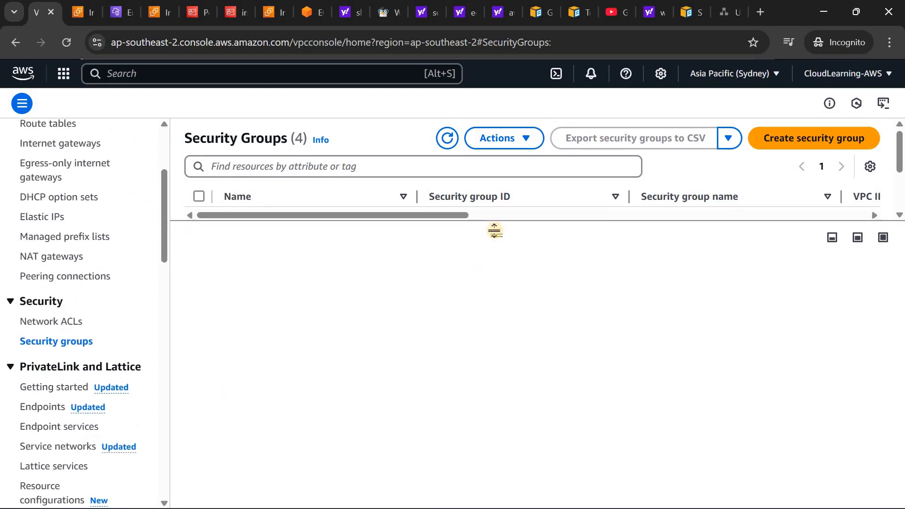
pyautogui.moveTo(494, 231); pyautogui.dragTo(499, 337)
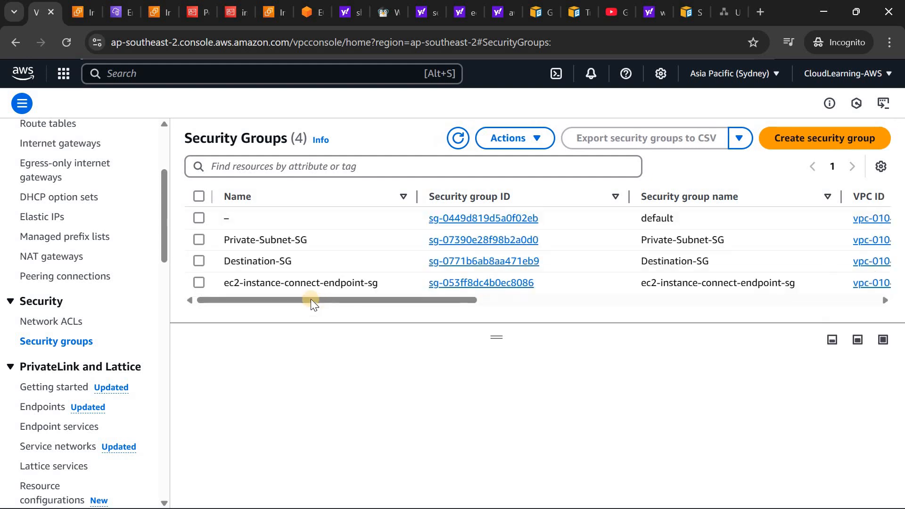
pyautogui.click(285, 287)
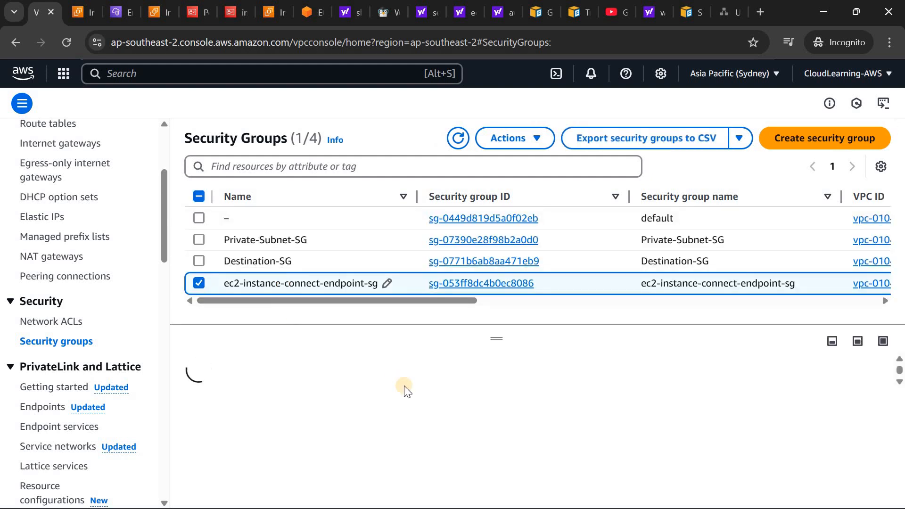
# - Check the outbound rules of ec2-instance-connect-endpoint-sg without changing them and return to the VPC endpoints list
pyautogui.click(387, 409)
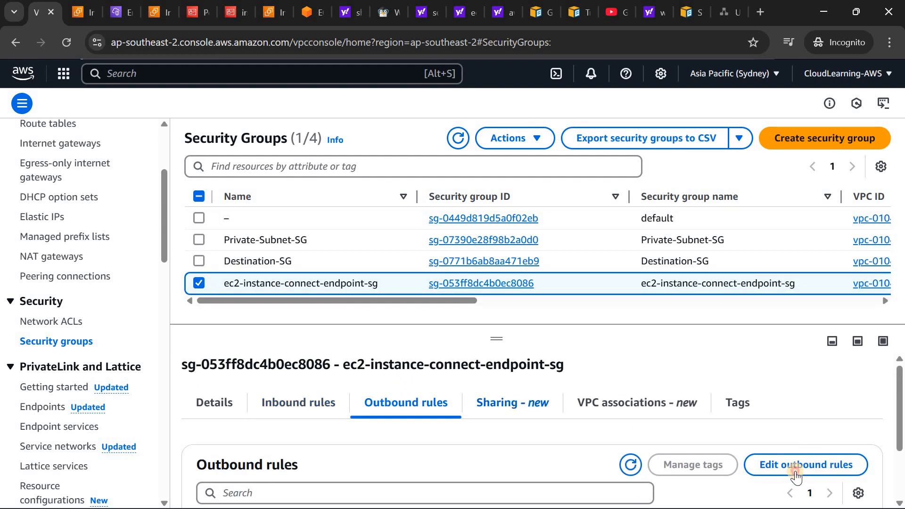
pyautogui.click(795, 469)
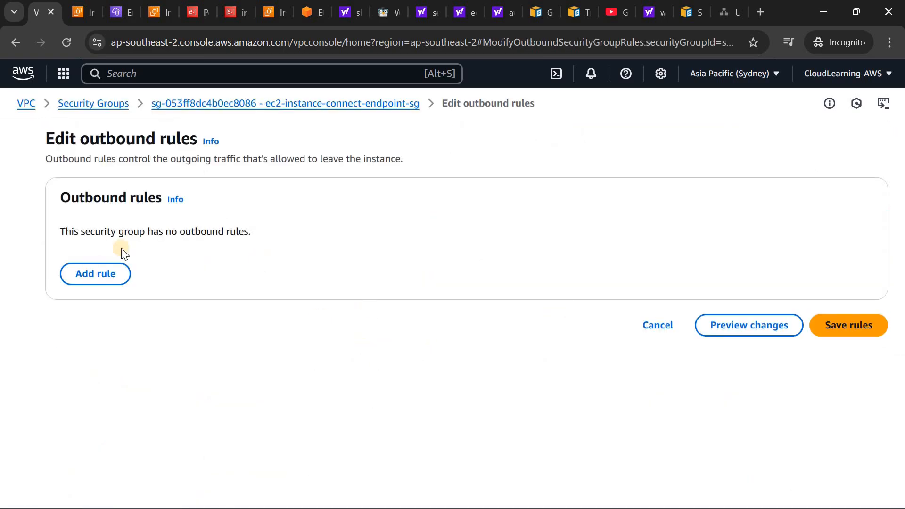
pyautogui.click(263, 105)
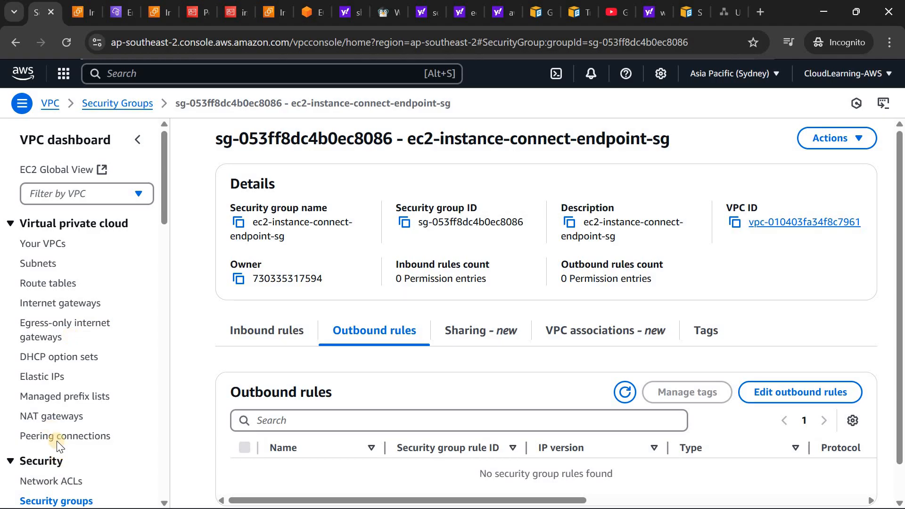
pyautogui.scroll(-3, 167, 259)
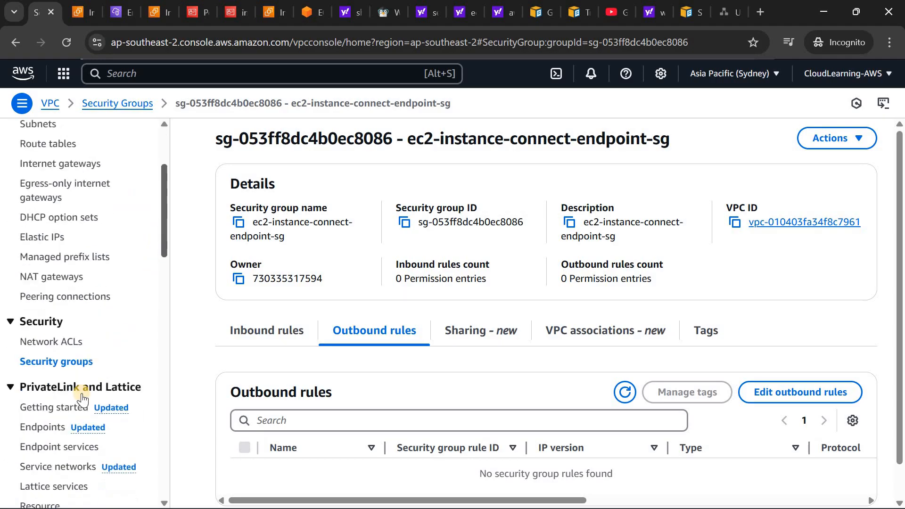
pyautogui.click(43, 410)
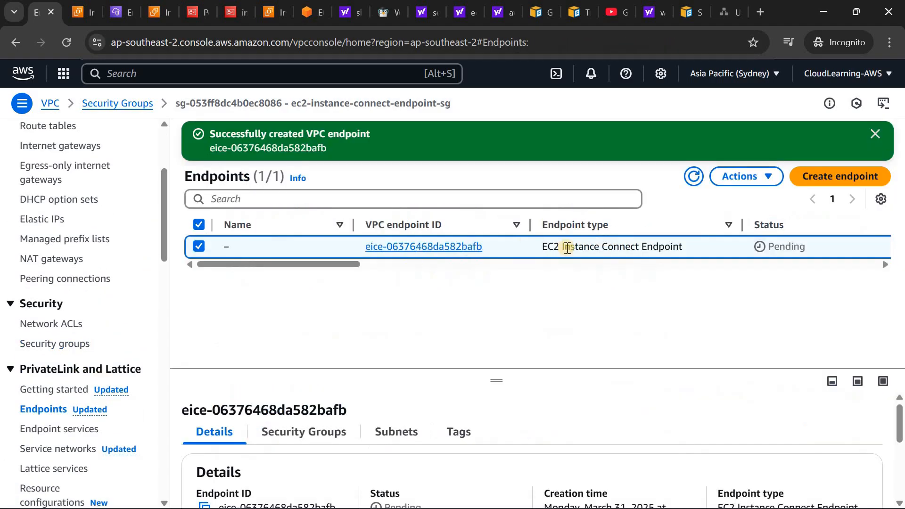
# - Search the AWS services for EC2, open it in a new browser tab and show its instances list
pyautogui.click(178, 78)
pyautogui.write('ec')
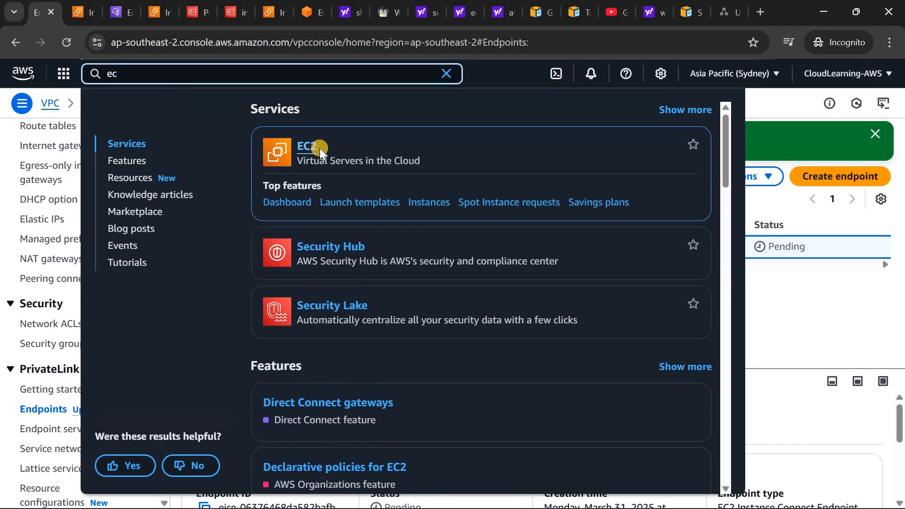
pyautogui.rightClick(339, 154)
pyautogui.click(358, 160)
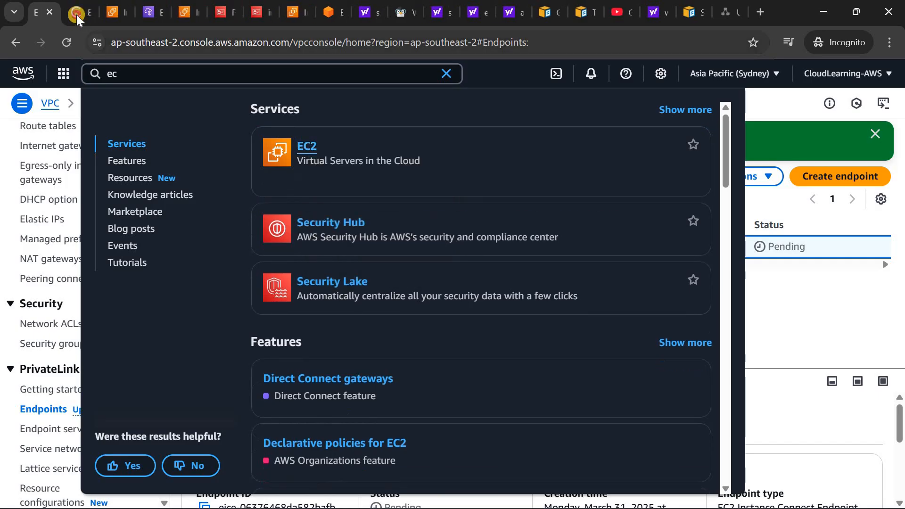
pyautogui.hotkey('ctrl', 'Tab')
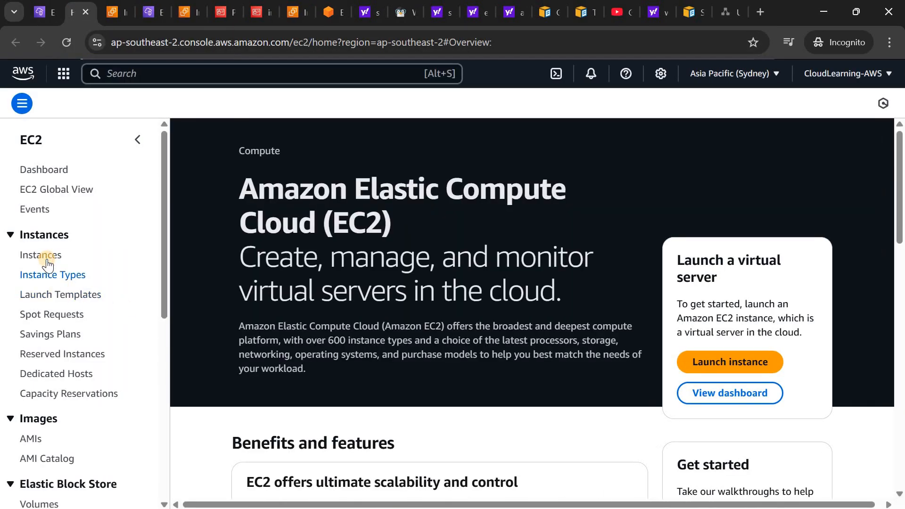
pyautogui.click(45, 256)
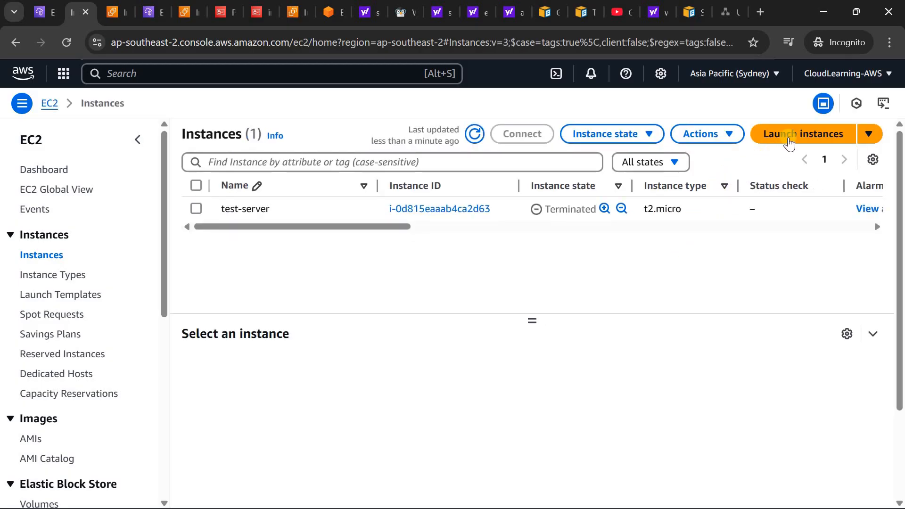
# - Start launching a new EC2 instance and name it endpoint-demo-server
pyautogui.click(788, 139)
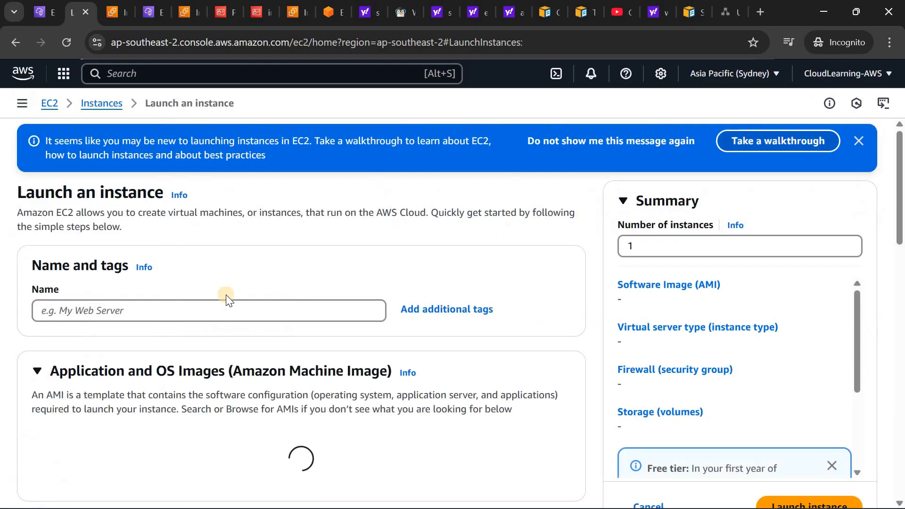
pyautogui.click(194, 311)
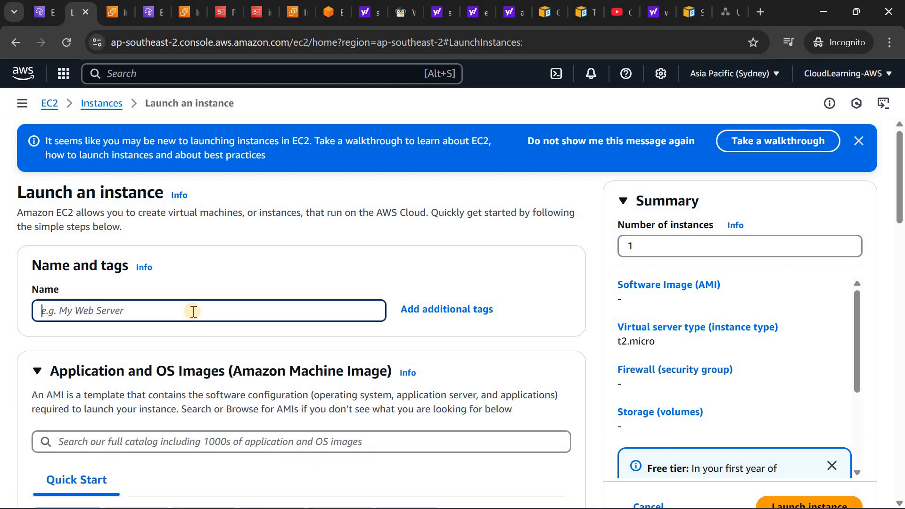
pyautogui.write('endpoint-ser')
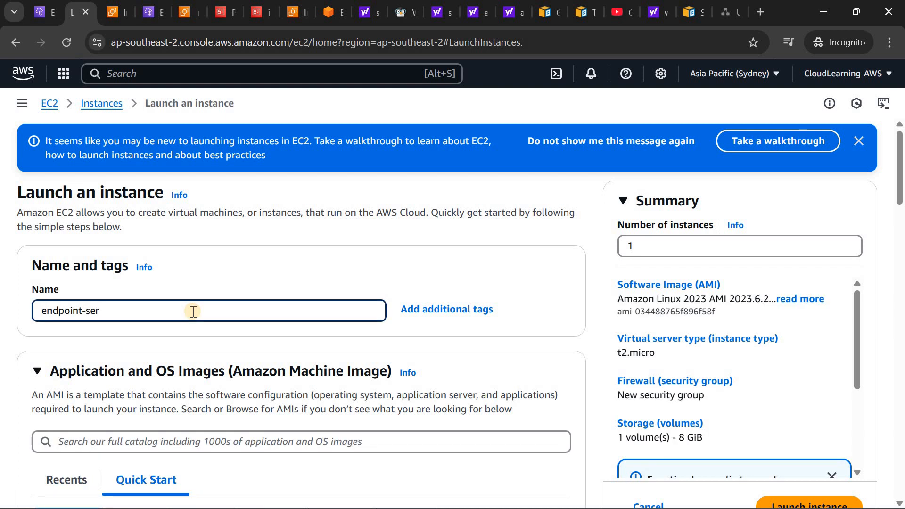
pyautogui.press('BackSpace')
pyautogui.press('BackSpace')
pyautogui.press('BackSpace')
pyautogui.write('demo-server')
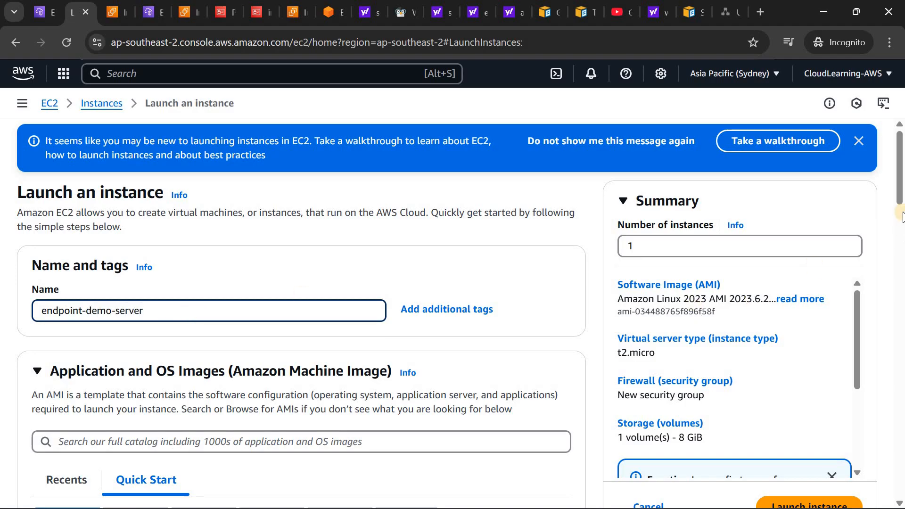
# - Choose the Amazon Linux image family and set the AMI to Amazon Linux 2 AMI (HVM) - Kernel 5.10, SSD Volume Type
pyautogui.scroll(-5, 206, 217)
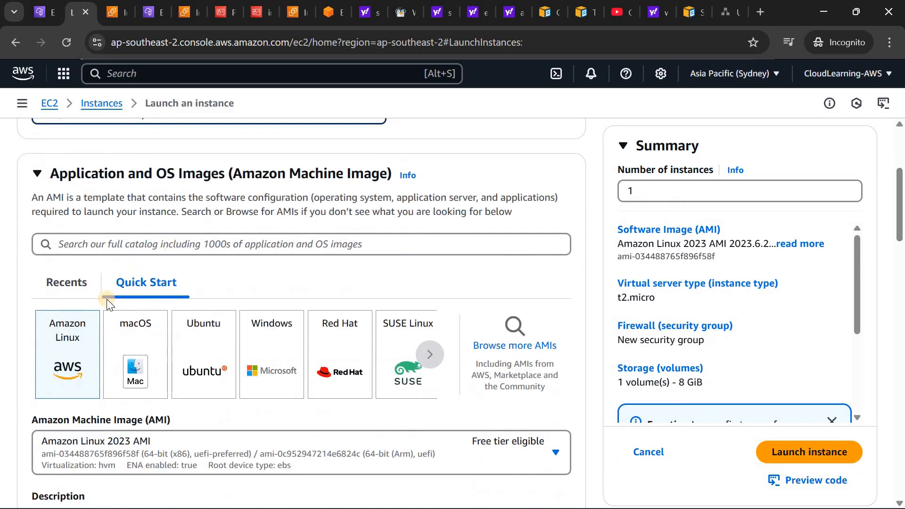
pyautogui.click(81, 361)
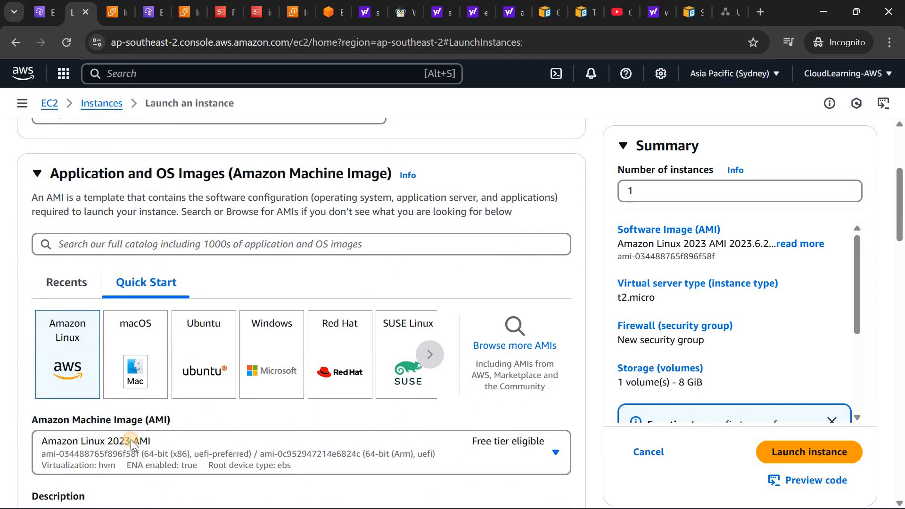
pyautogui.click(132, 443)
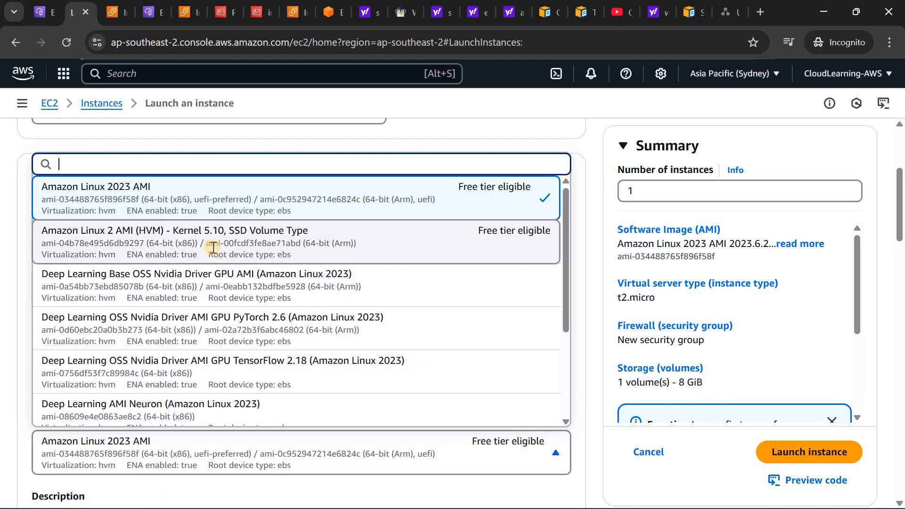
pyautogui.click(213, 247)
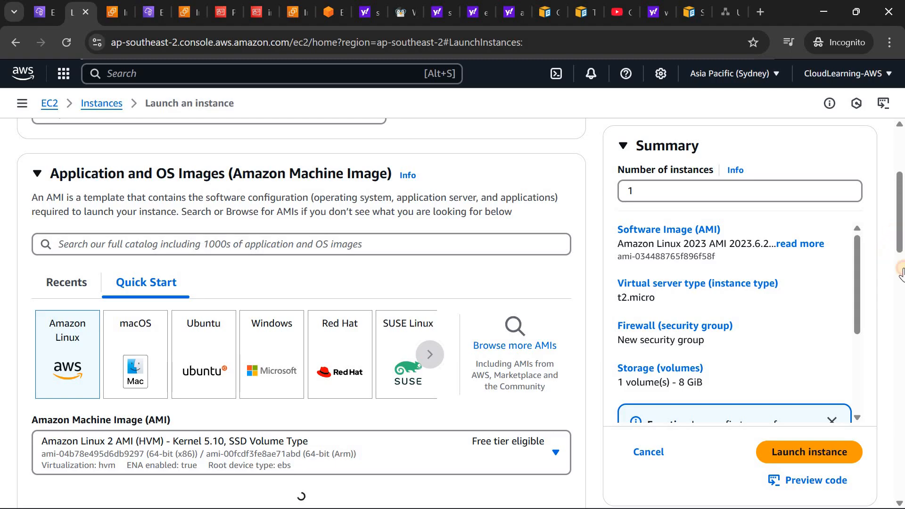
# - Set the instance's login key pair to Destination
pyautogui.scroll(-2, 902, 278)
pyautogui.moveTo(904, 310); pyautogui.dragTo(904, 366)
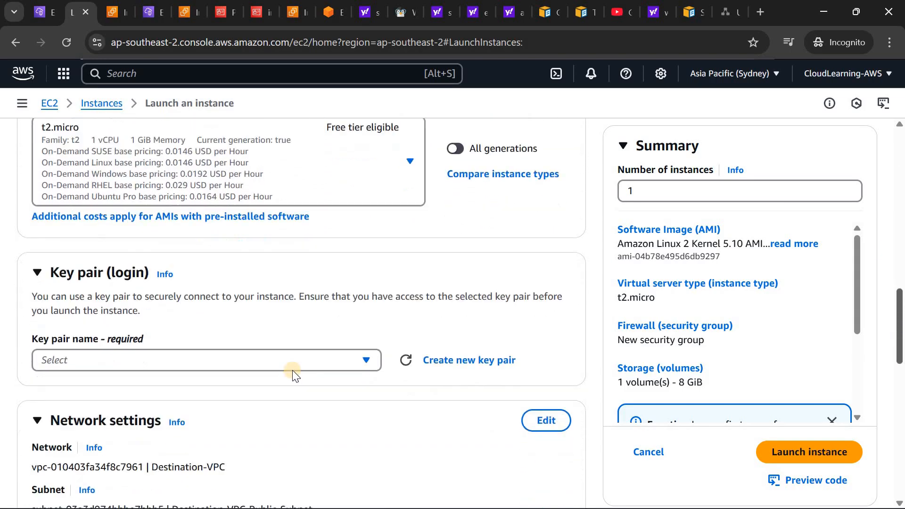
pyautogui.click(302, 343)
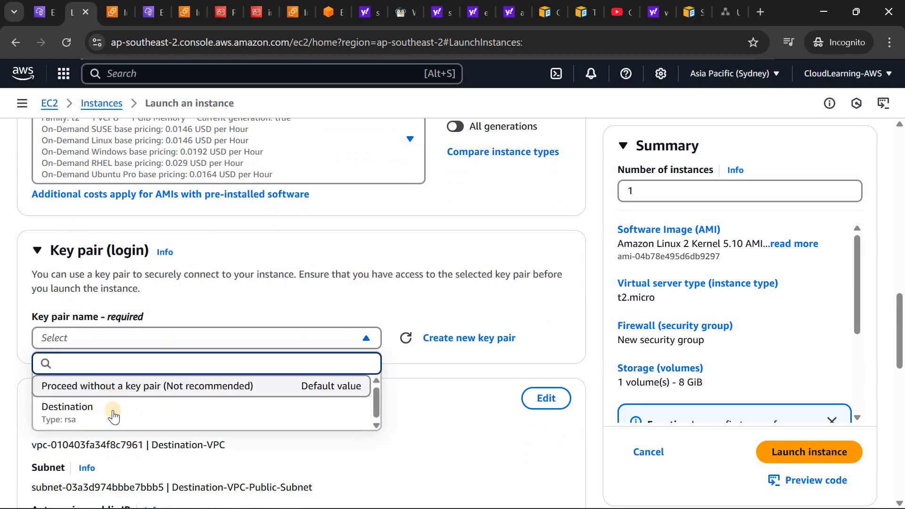
pyautogui.click(114, 409)
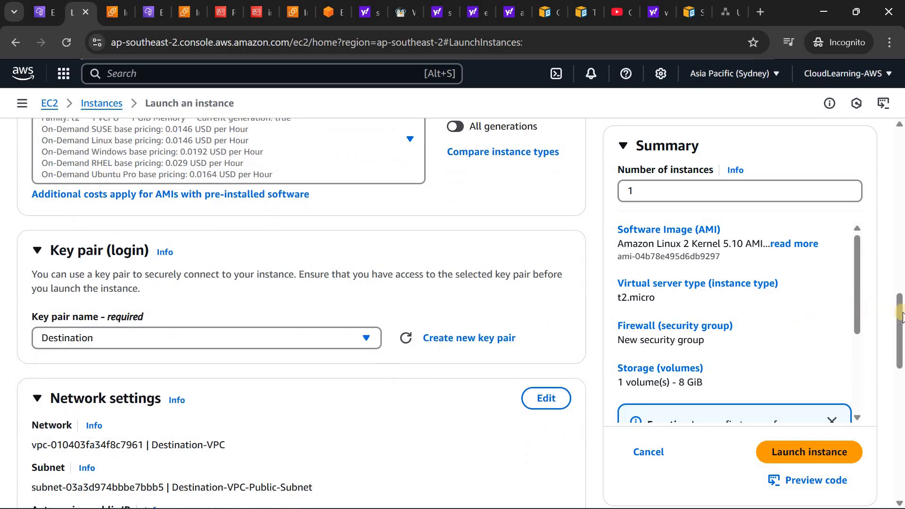
# - Open the network settings for editing and set the instance's subnet to Destination-VPC-Private-Subnet
pyautogui.scroll(-2, 542, 317)
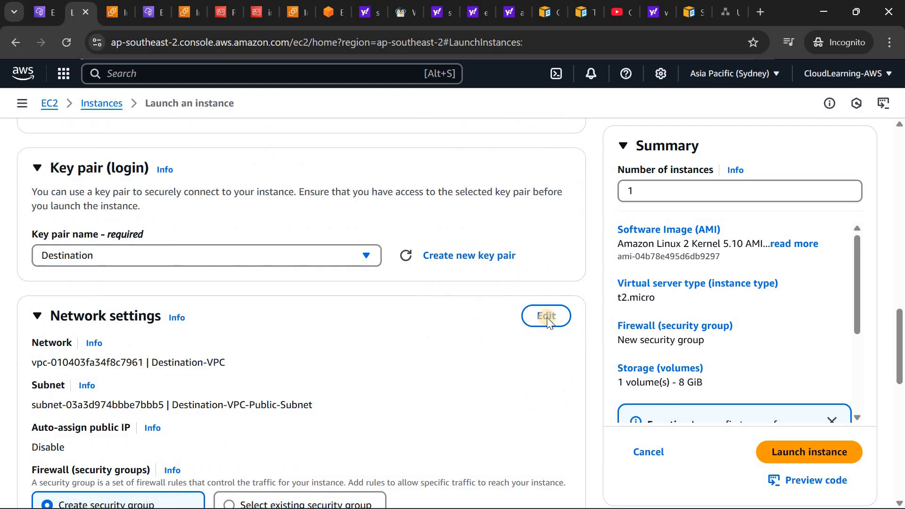
pyautogui.click(546, 317)
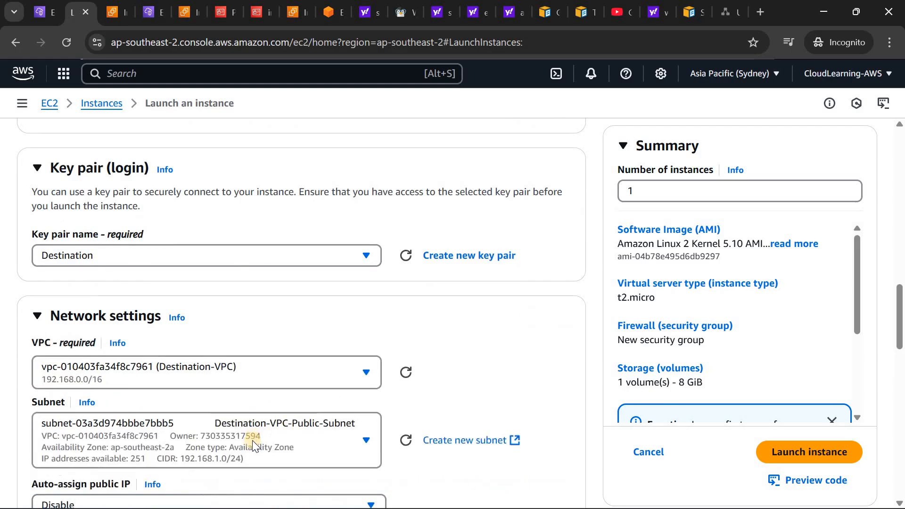
pyautogui.click(276, 431)
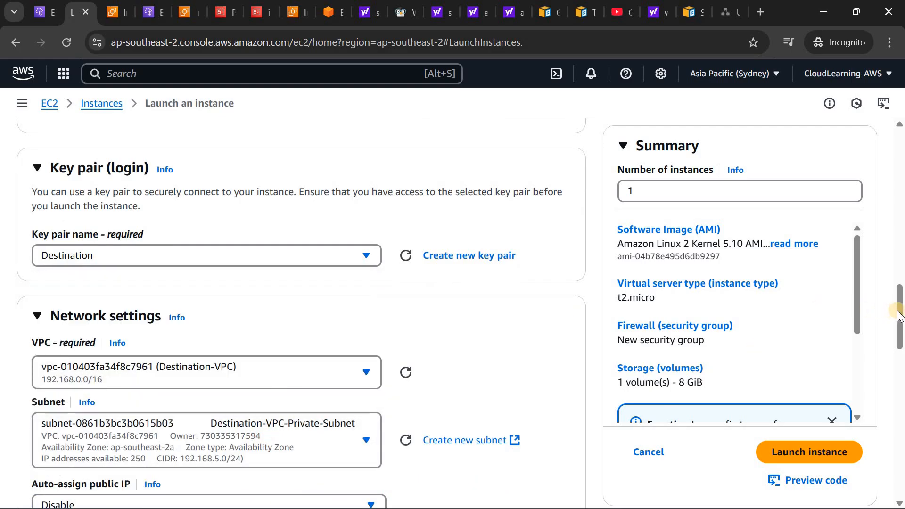
# - Switch the instance's firewall to an existing security group and assign Private-Subnet-SG
pyautogui.scroll(-5, 289, 264)
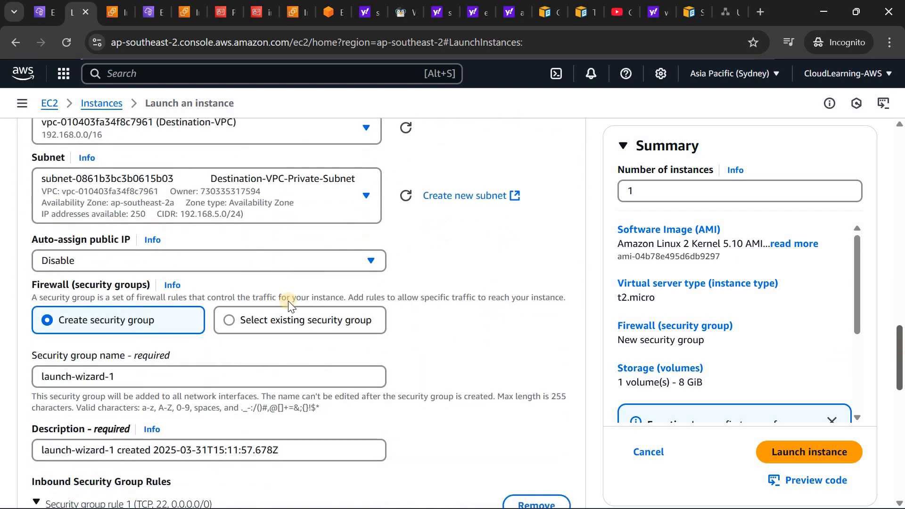
pyautogui.click(270, 320)
pyautogui.click(192, 375)
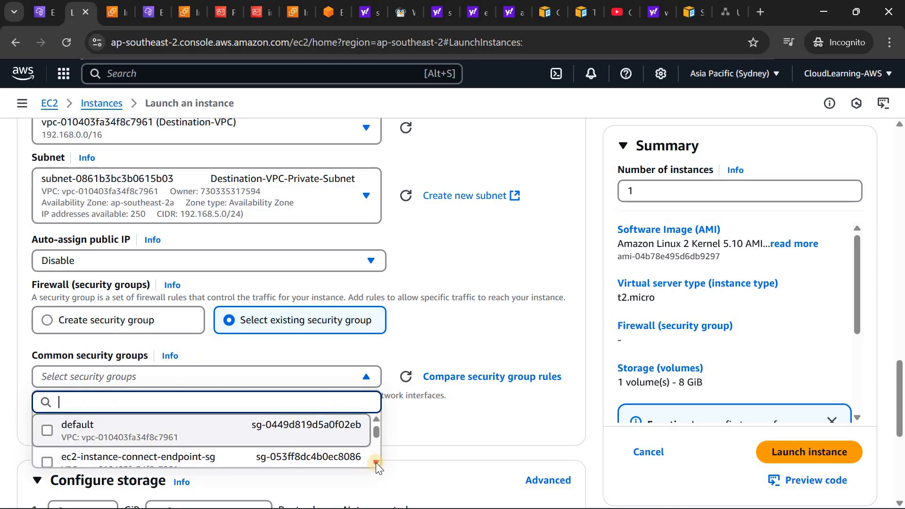
pyautogui.scroll(-3, 375, 462)
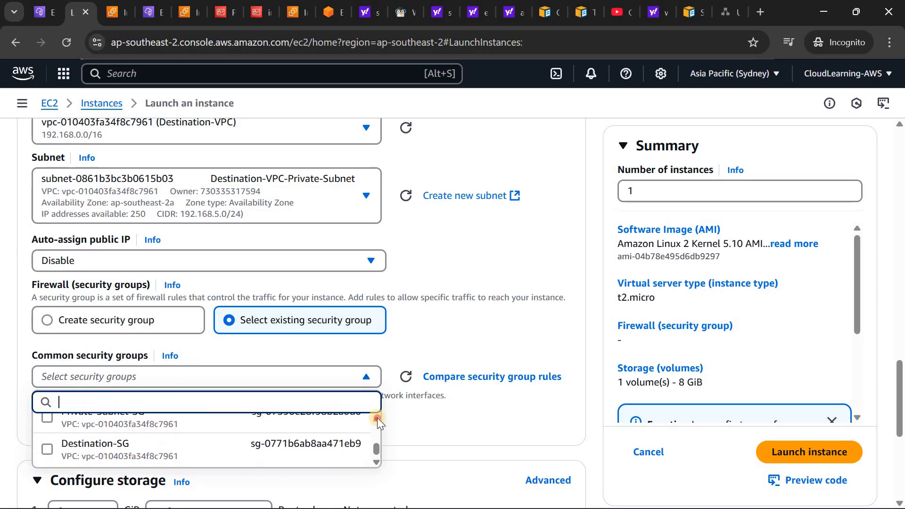
pyautogui.scroll(1, 133, 442)
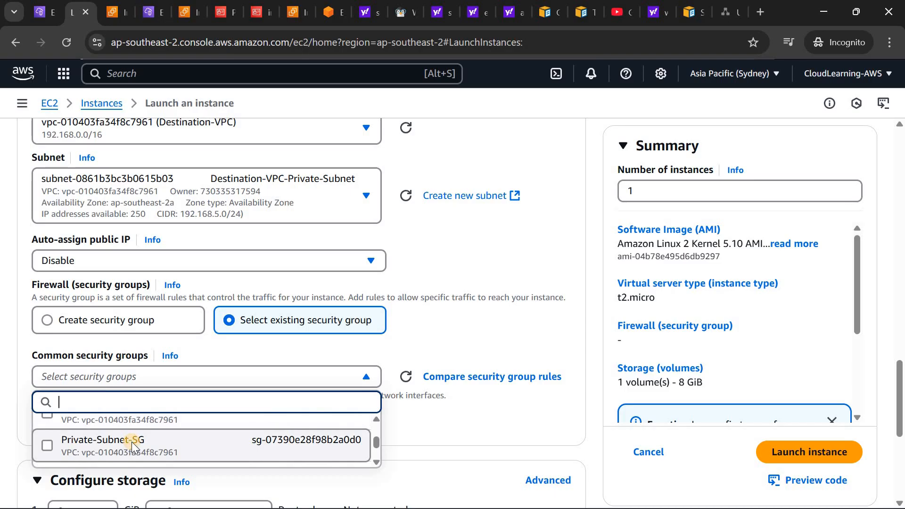
pyautogui.click(132, 442)
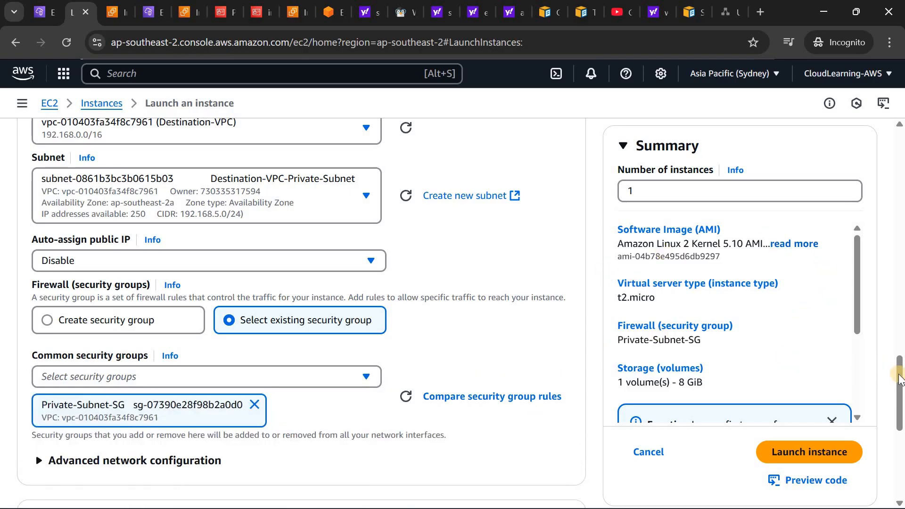
# - Expand the advanced details, look through them down to the user data, and launch the instance
pyautogui.moveTo(900, 386); pyautogui.dragTo(900, 450)
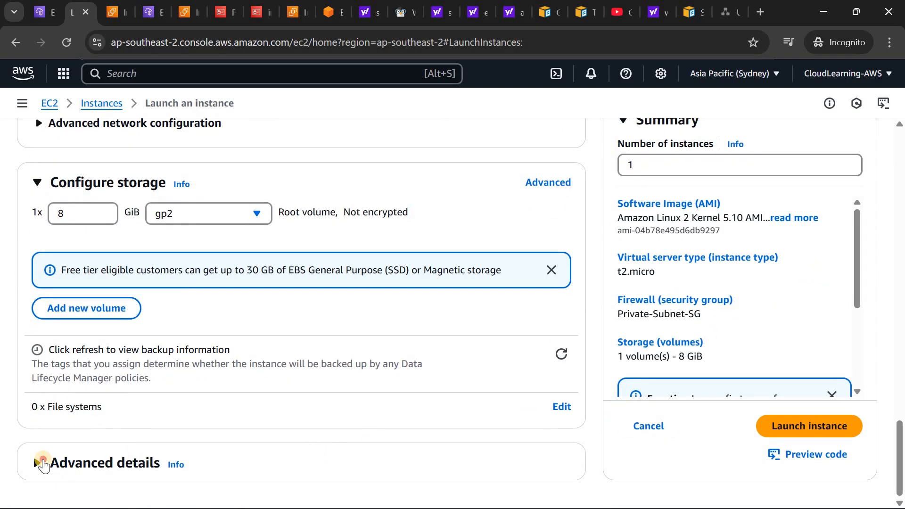
pyautogui.click(413, 454)
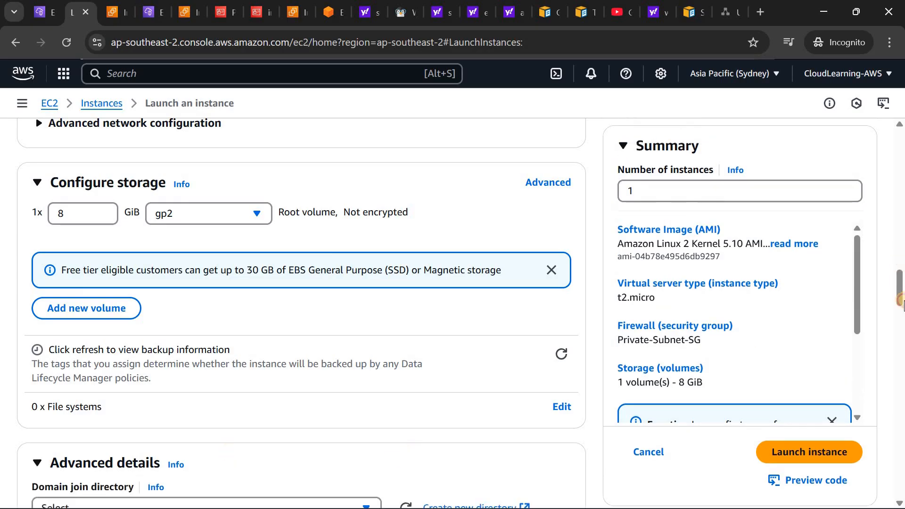
pyautogui.moveTo(902, 302); pyautogui.dragTo(902, 494)
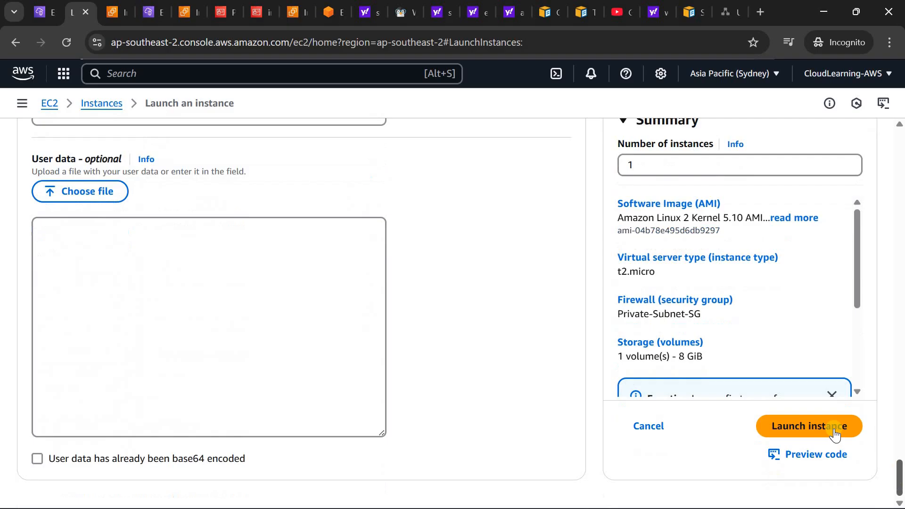
pyautogui.click(803, 433)
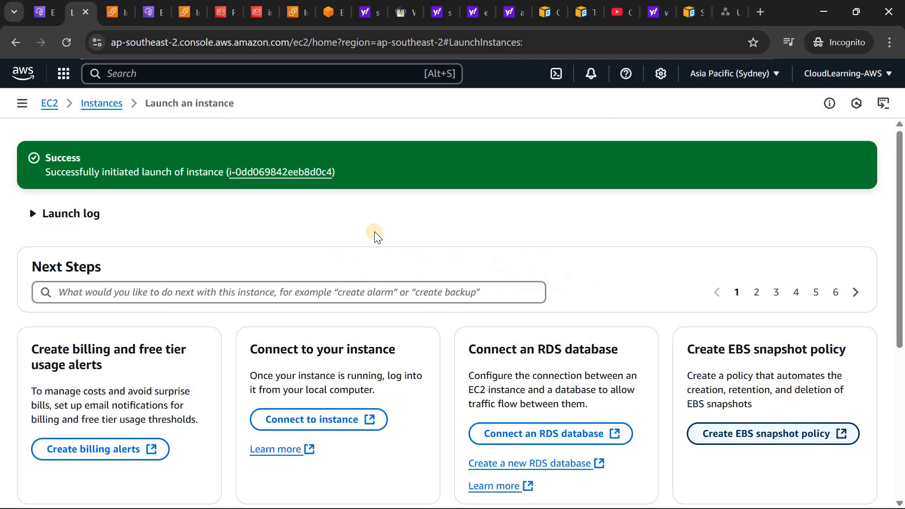
# - Open the newly launched instance in the instances list and go on to the EC2 security groups list
pyautogui.click(278, 171)
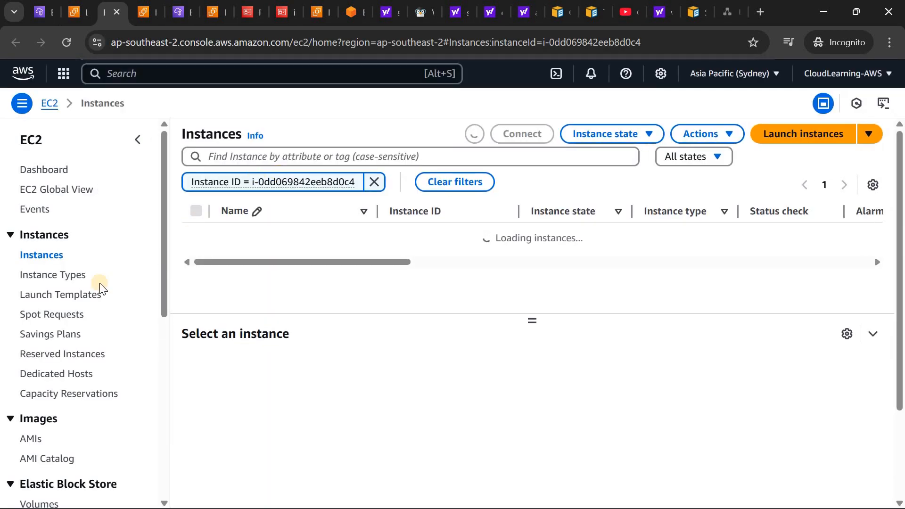
pyautogui.moveTo(163, 256); pyautogui.dragTo(167, 354)
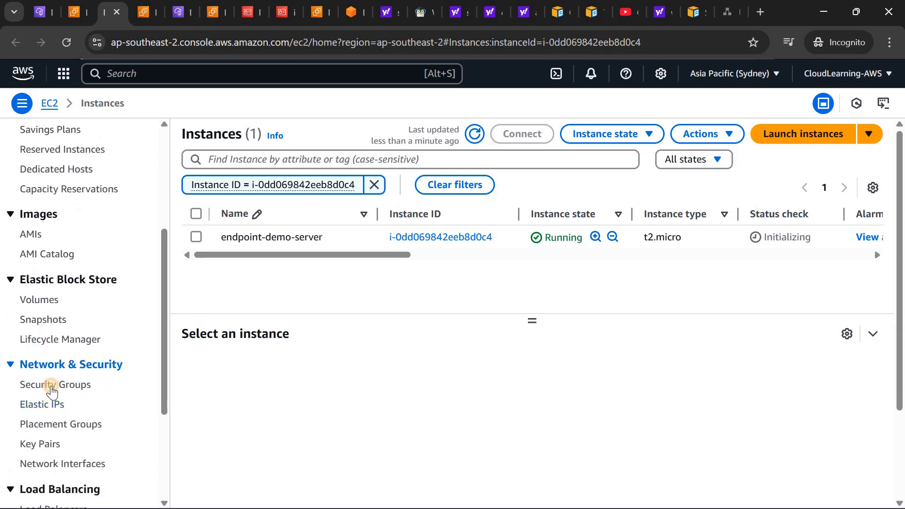
pyautogui.click(49, 384)
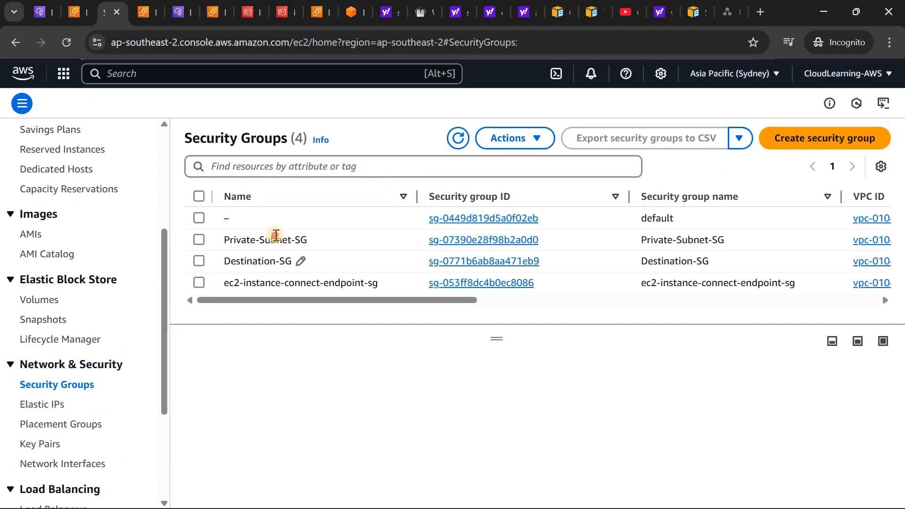
# - Delete the all-traffic inbound rule from the Private-Subnet-SG security group and save the rules
pyautogui.click(275, 235)
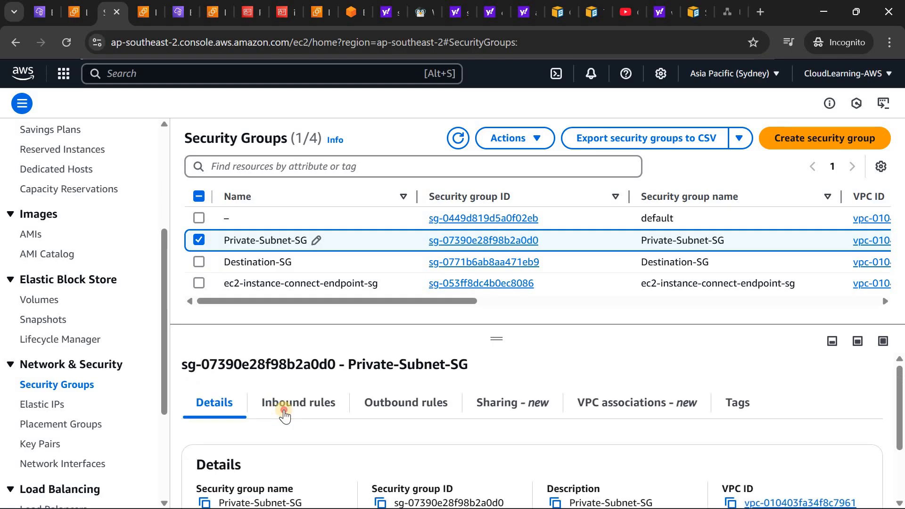
pyautogui.click(284, 413)
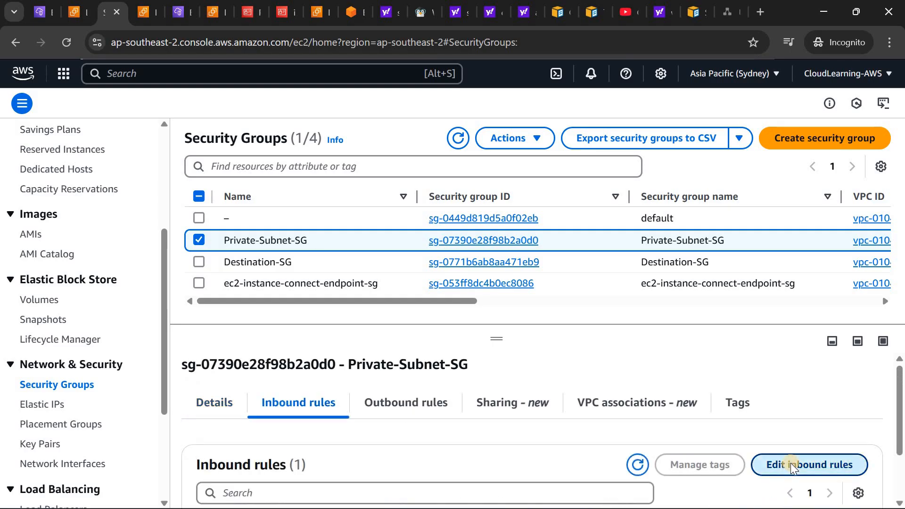
pyautogui.click(791, 463)
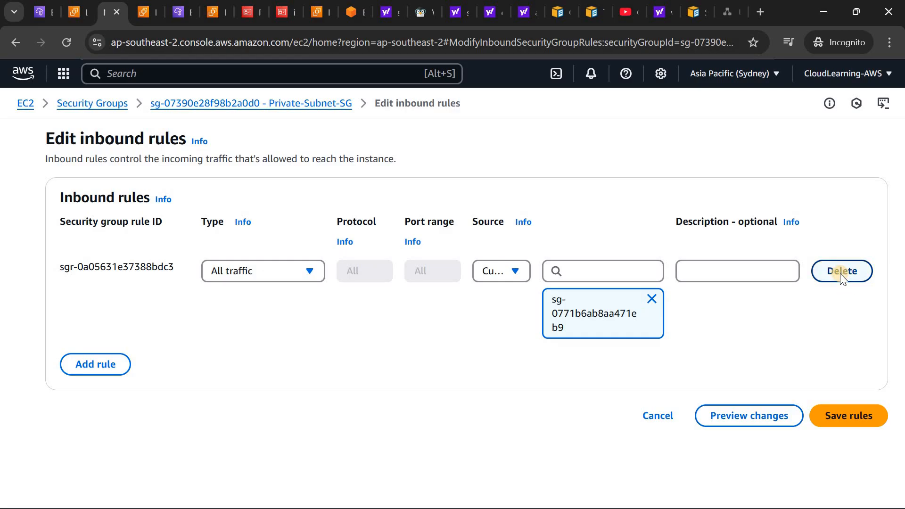
pyautogui.click(841, 277)
pyautogui.click(835, 329)
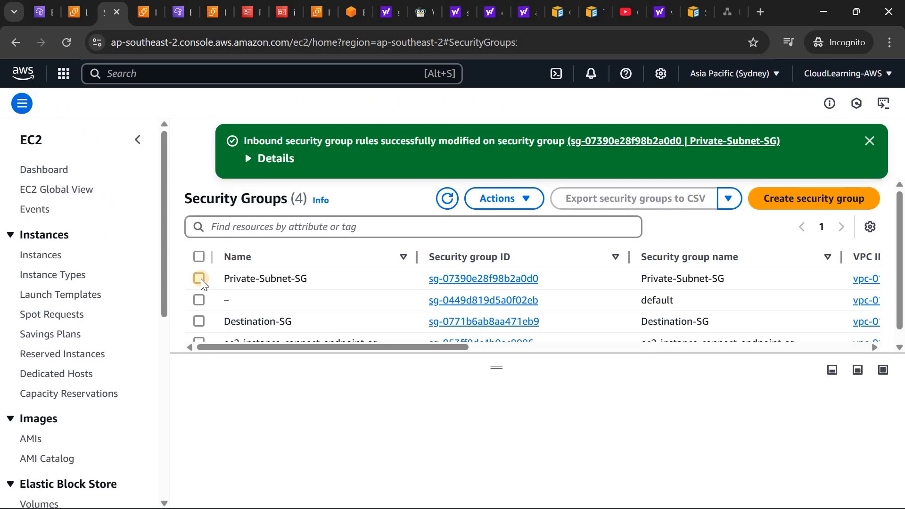
# - Delete the all-traffic outbound rule to 0.0.0.0/0 from Private-Subnet-SG and save the rules
pyautogui.click(199, 278)
pyautogui.click(392, 437)
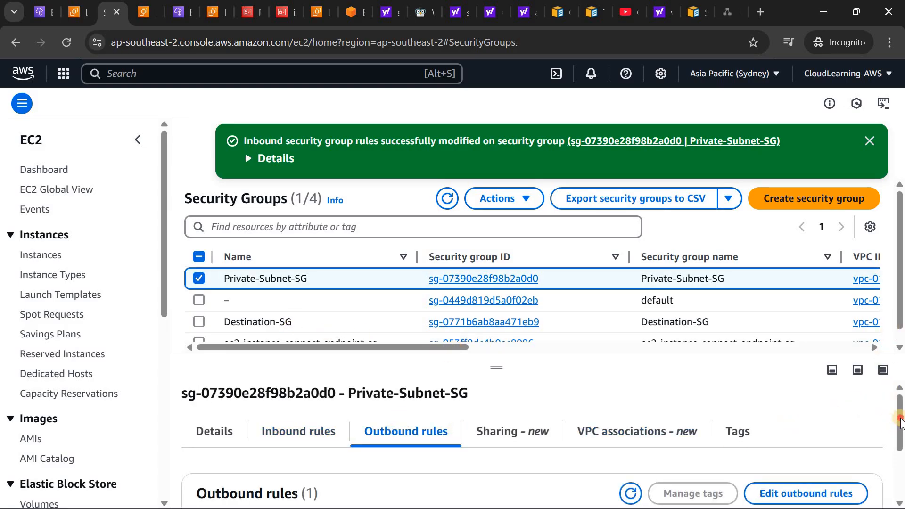
pyautogui.moveTo(901, 418); pyautogui.dragTo(900, 473)
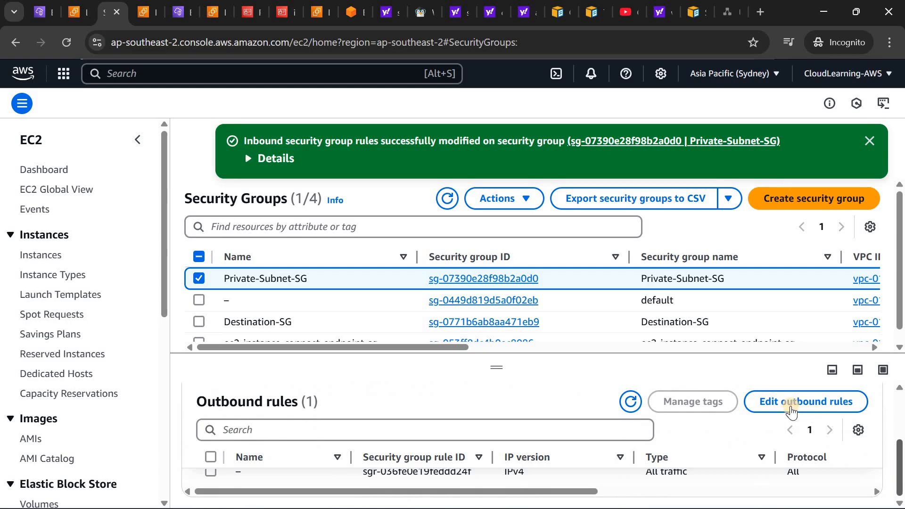
pyautogui.click(790, 407)
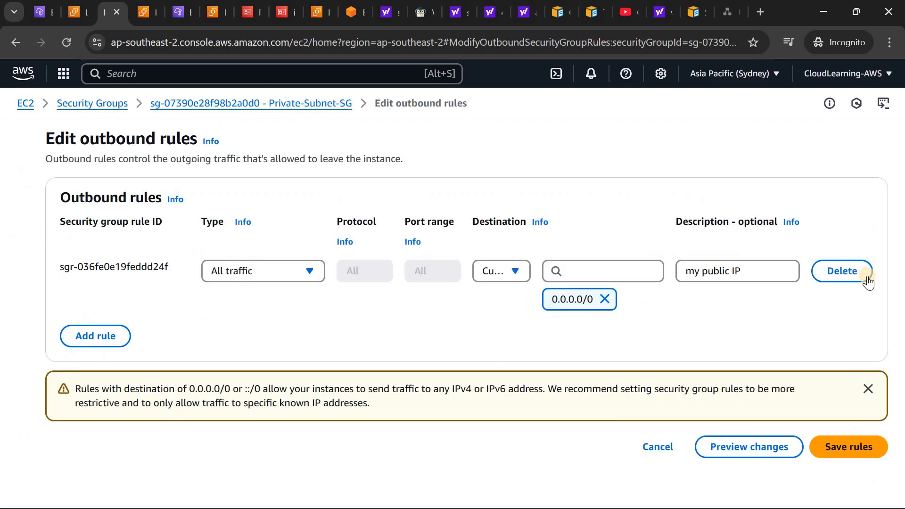
pyautogui.click(831, 268)
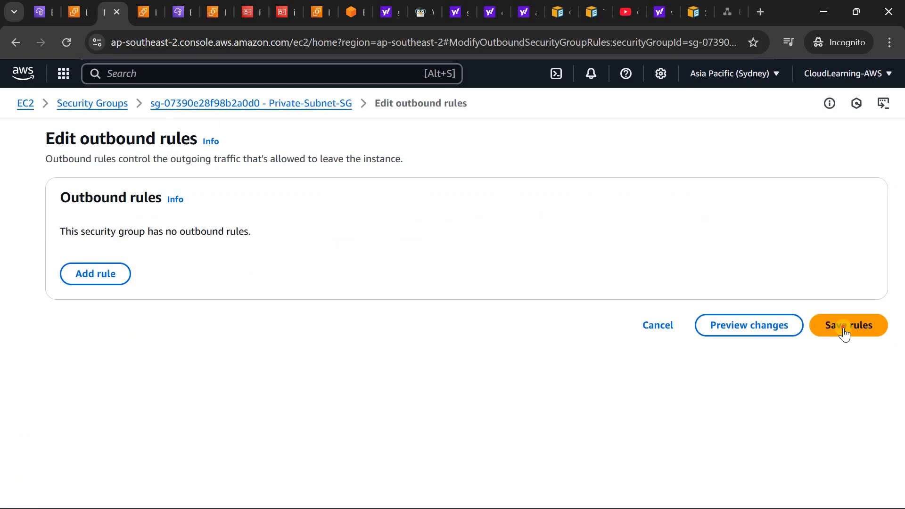
pyautogui.click(844, 330)
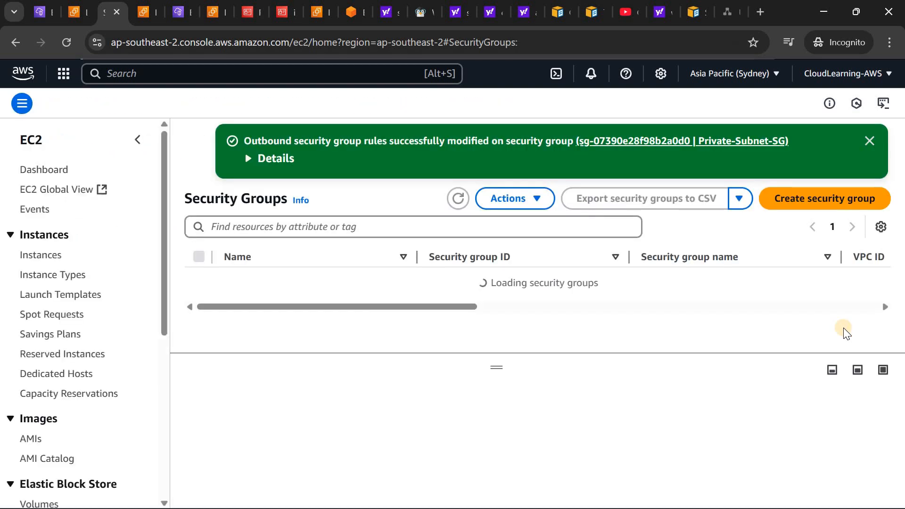
# - Open the instances list and examine endpoint-demo-server's security and networking details, including its private and public IPv4 addresses
pyautogui.click(42, 257)
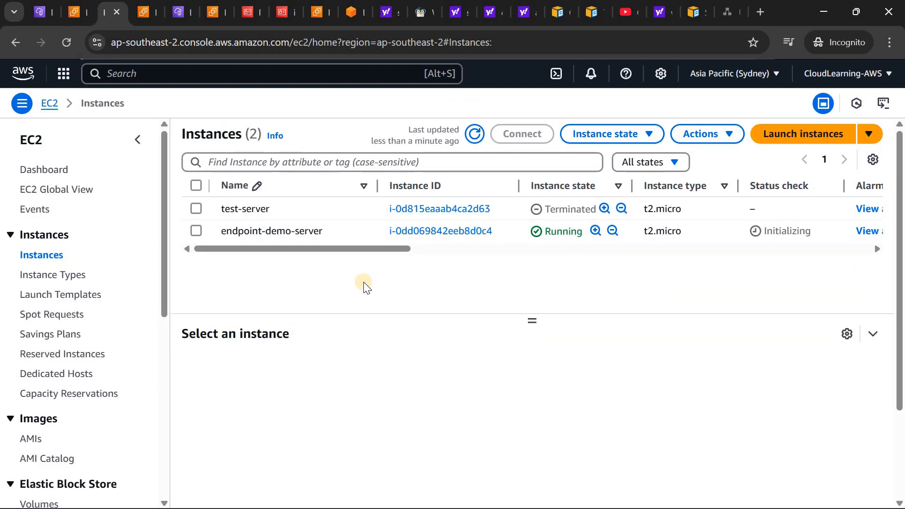
pyautogui.click(191, 234)
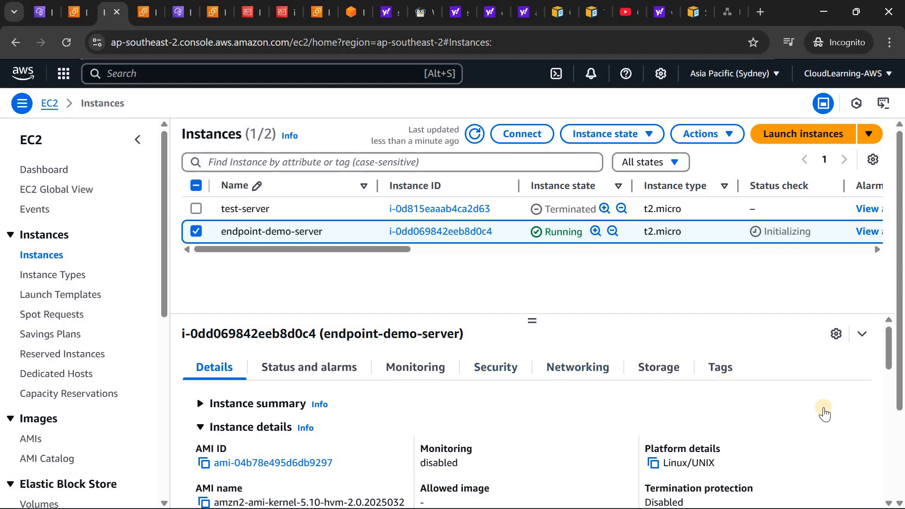
pyautogui.moveTo(886, 359); pyautogui.dragTo(486, 367)
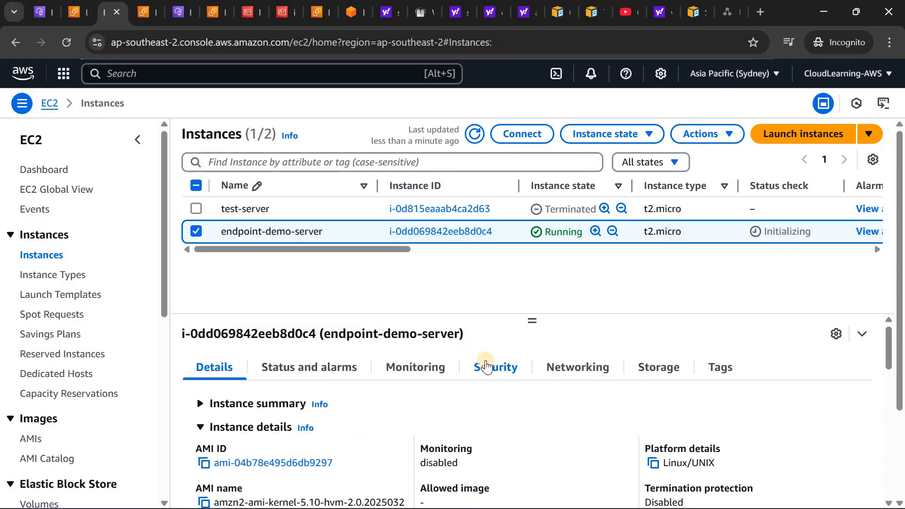
pyautogui.click(486, 366)
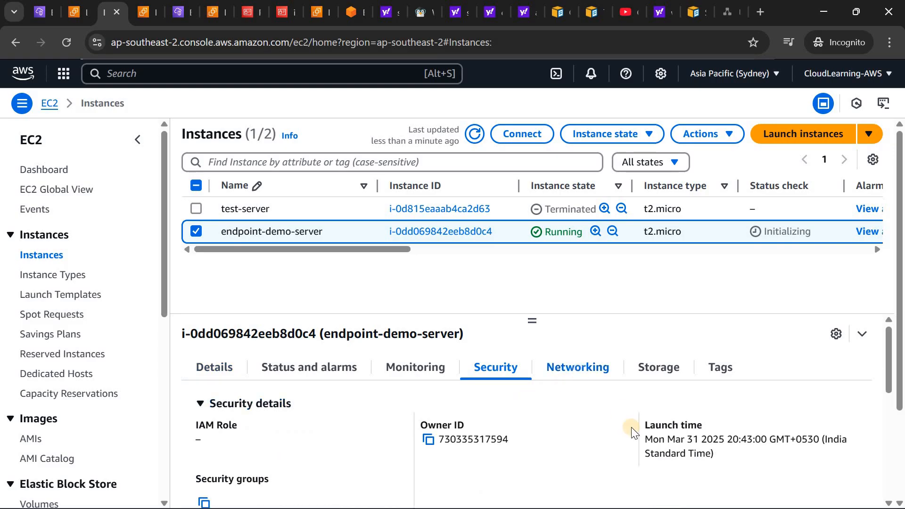
pyautogui.click(578, 367)
pyautogui.moveTo(524, 445); pyautogui.dragTo(439, 440)
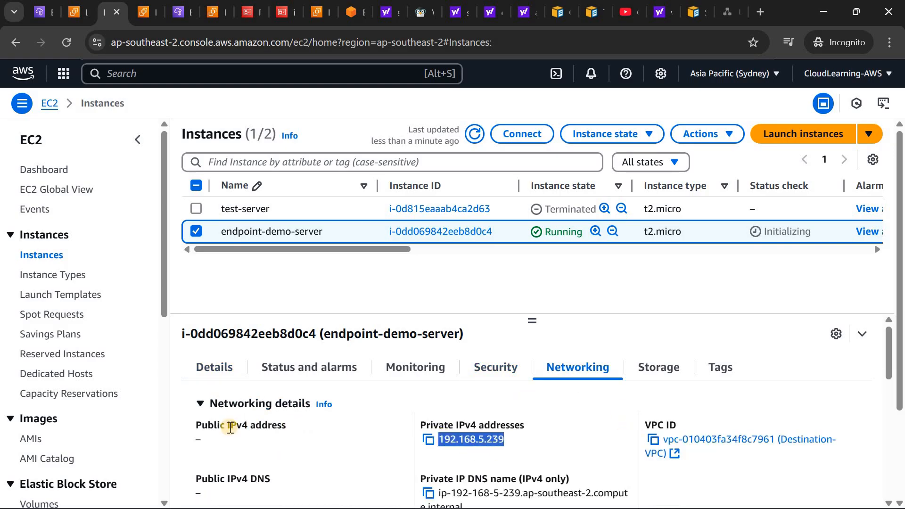
pyautogui.tripleClick(321, 434)
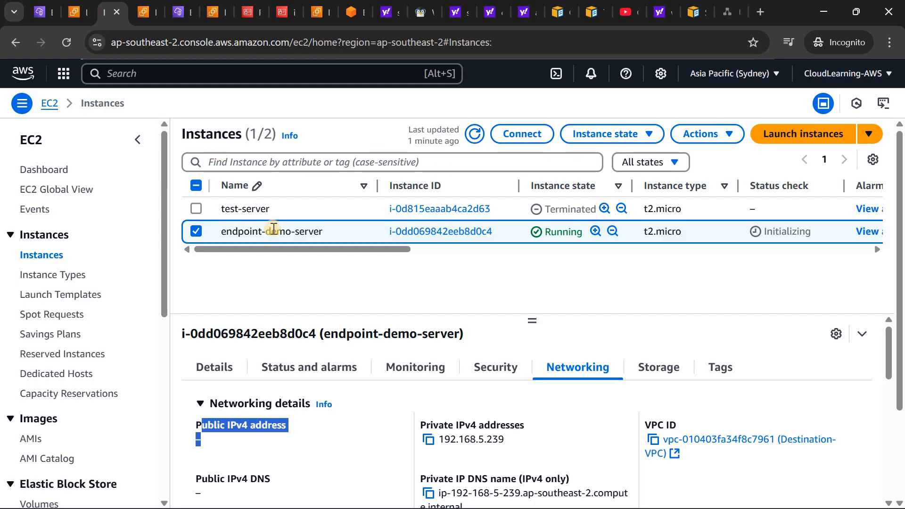
# - Refresh the VPC endpoints list and check the status of the EC2 Instance Connect Endpoint
pyautogui.click(41, 17)
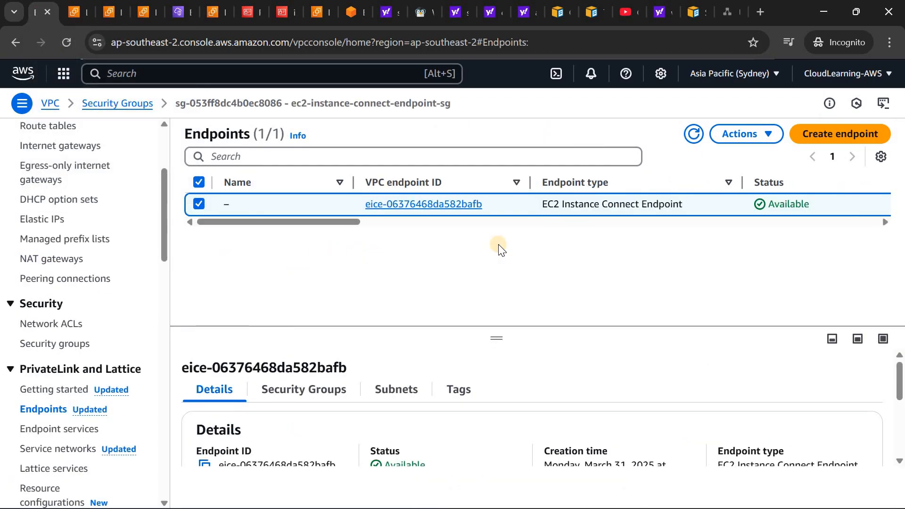
pyautogui.click(692, 138)
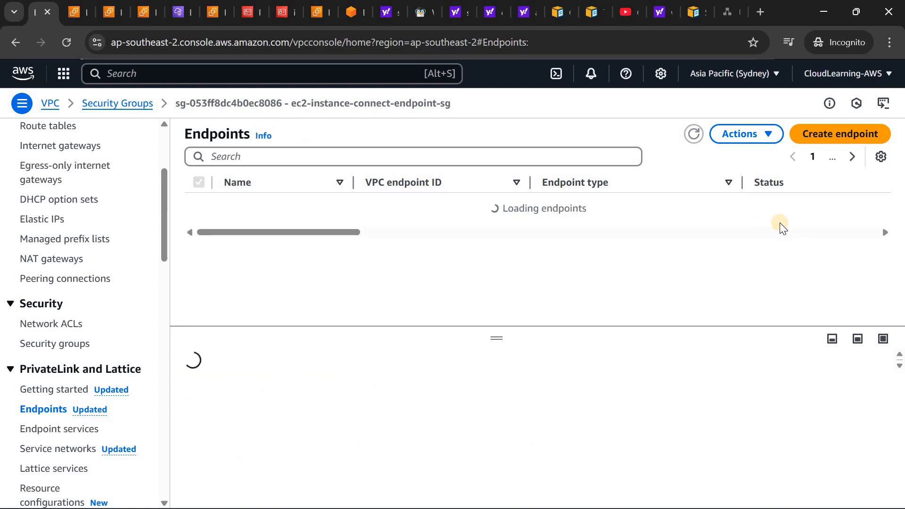
pyautogui.doubleClick(765, 205)
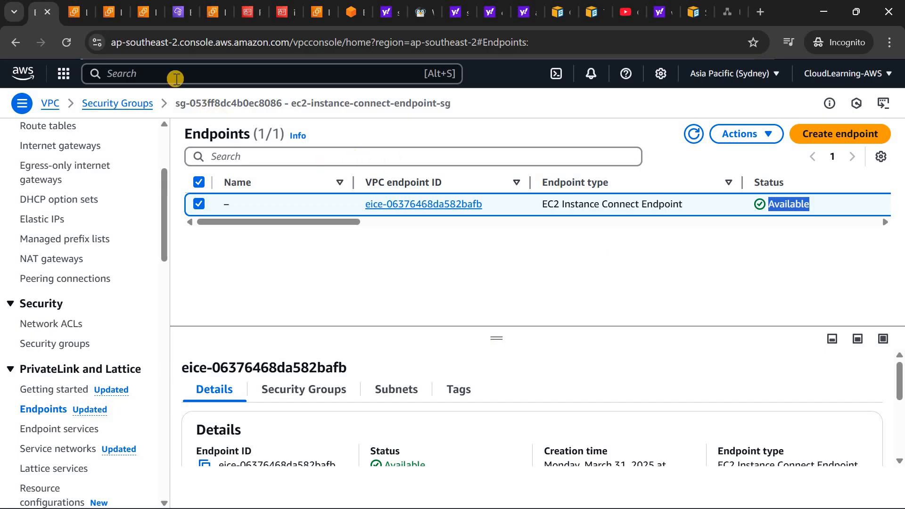
# - Refresh the outdated duplicate instances page, close it, and return to the instances page showing endpoint-demo-server
pyautogui.click(141, 13)
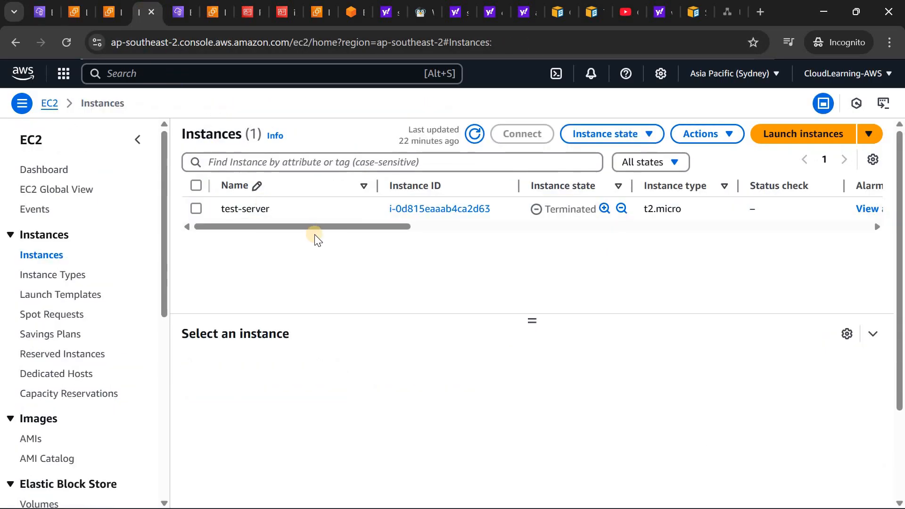
pyautogui.click(470, 139)
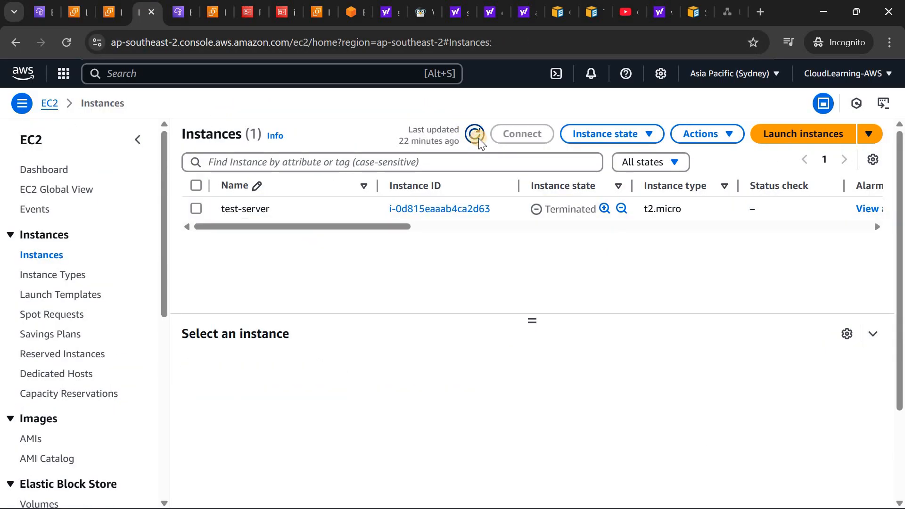
pyautogui.click(126, 15)
pyautogui.click(150, 13)
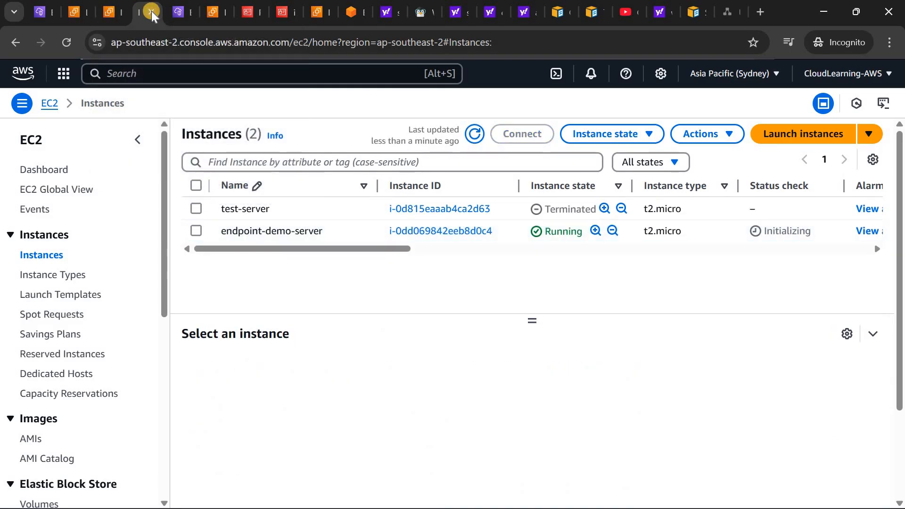
pyautogui.click(152, 10)
pyautogui.click(110, 13)
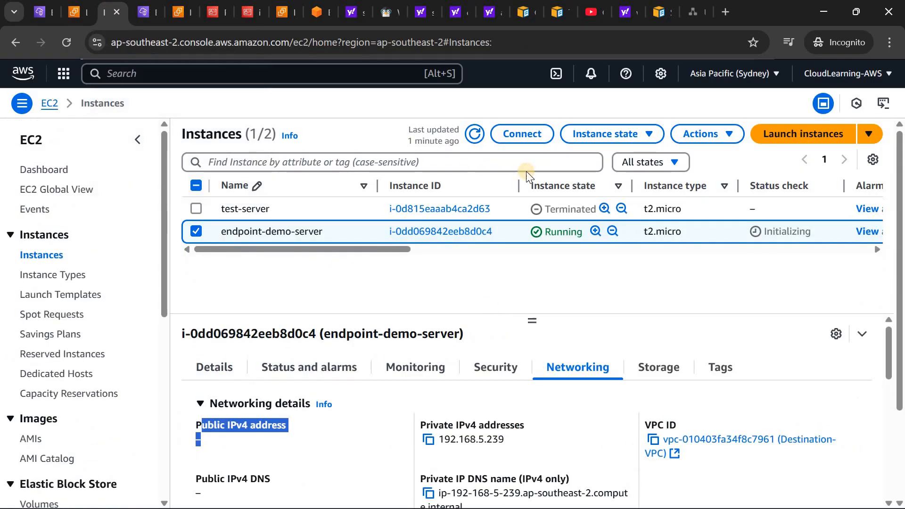
# - Refresh the instances, open the connection options for endpoint-demo-server, and choose to connect using EC2 Instance Connect Endpoint
pyautogui.click(473, 134)
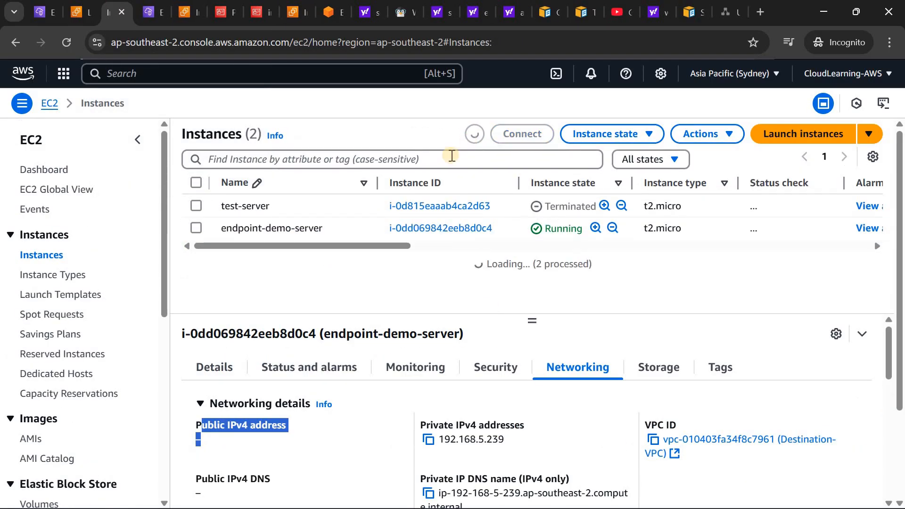
pyautogui.click(198, 229)
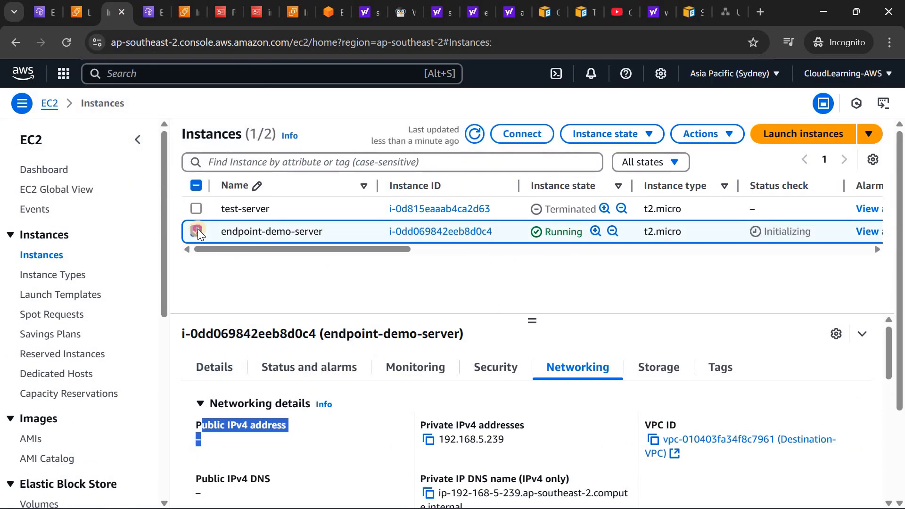
pyautogui.click(197, 229)
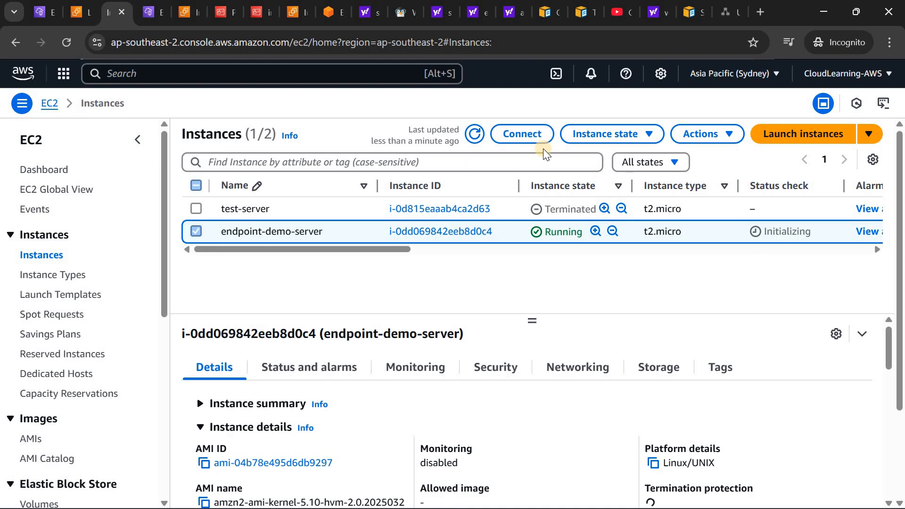
pyautogui.click(522, 133)
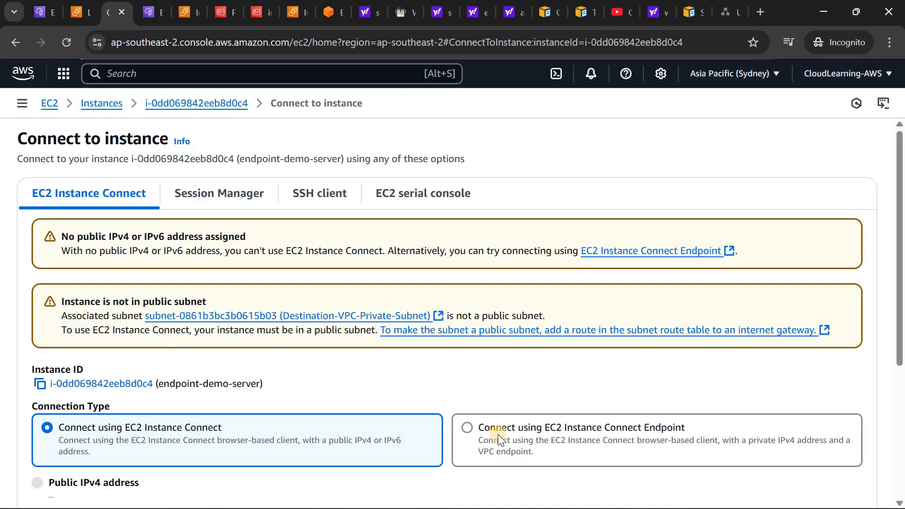
pyautogui.click(500, 439)
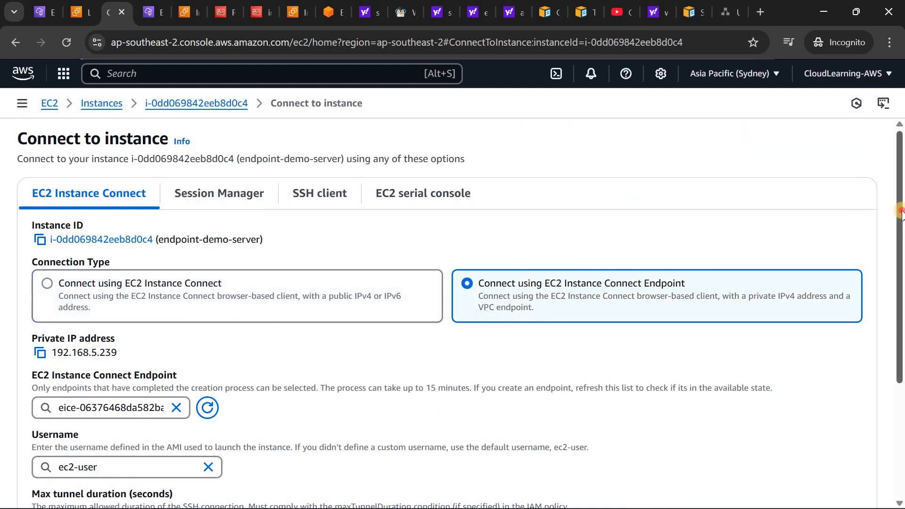
# - Refresh the connection form's endpoint choices and compare the selected endpoint with the one in the VPC endpoints list
pyautogui.scroll(-4, 901, 301)
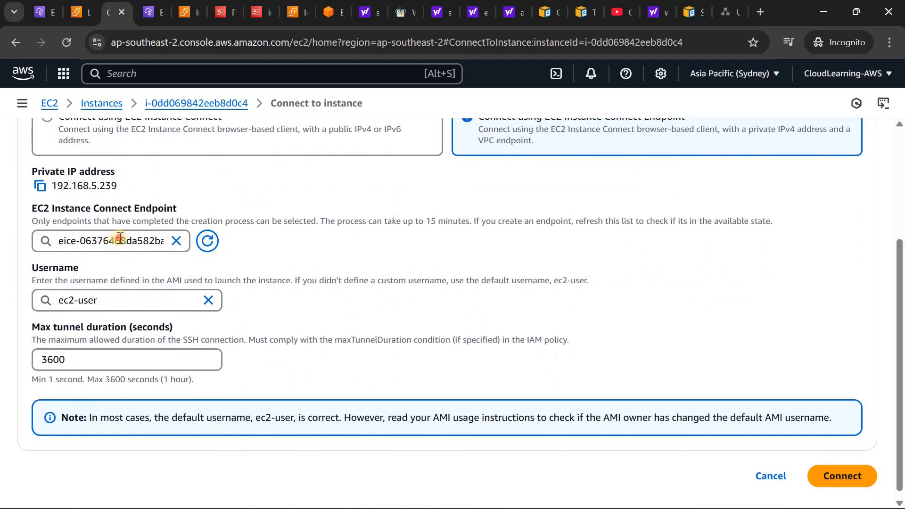
pyautogui.doubleClick(120, 240)
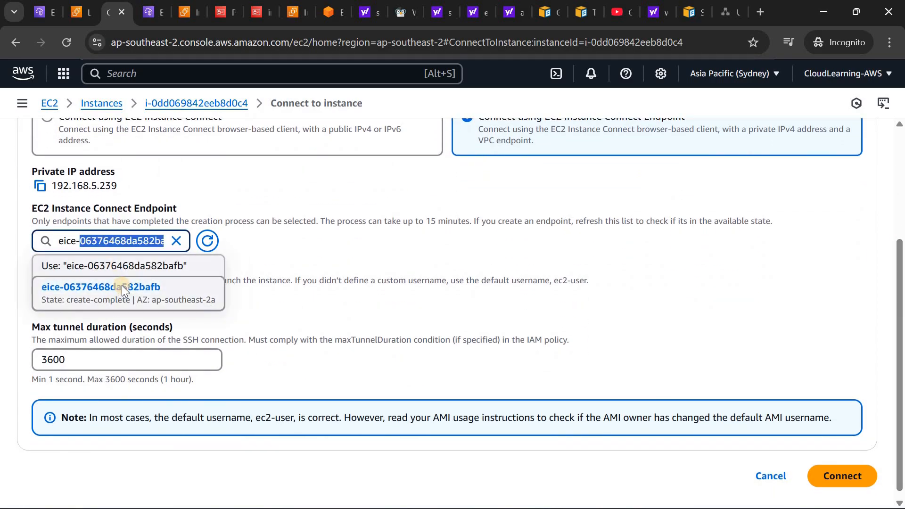
pyautogui.click(208, 240)
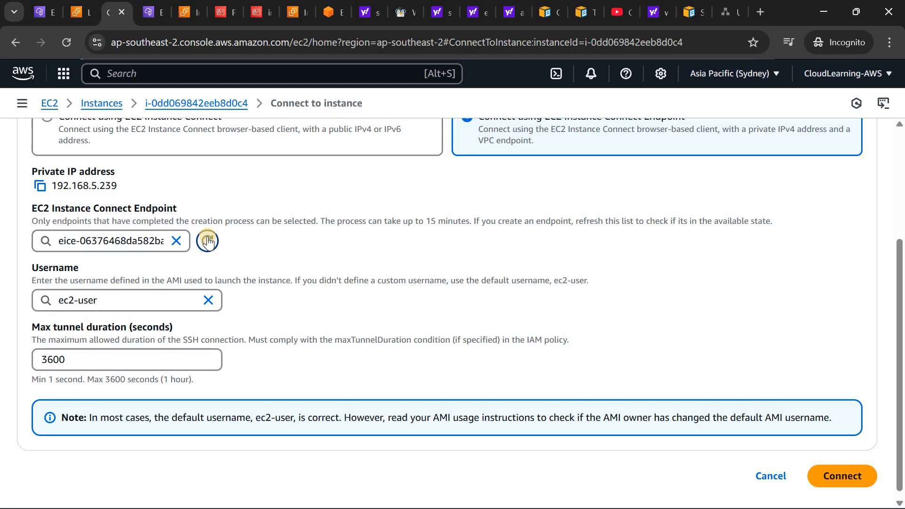
pyautogui.click(137, 247)
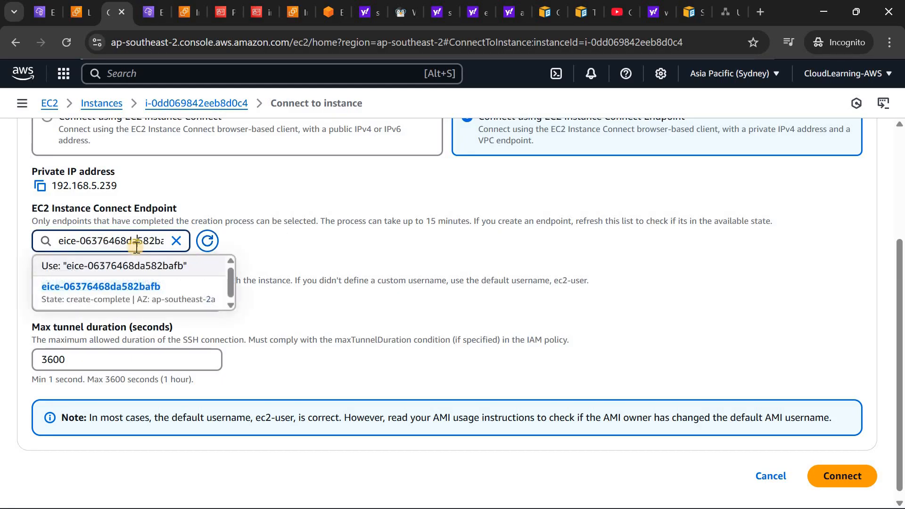
pyautogui.click(38, 11)
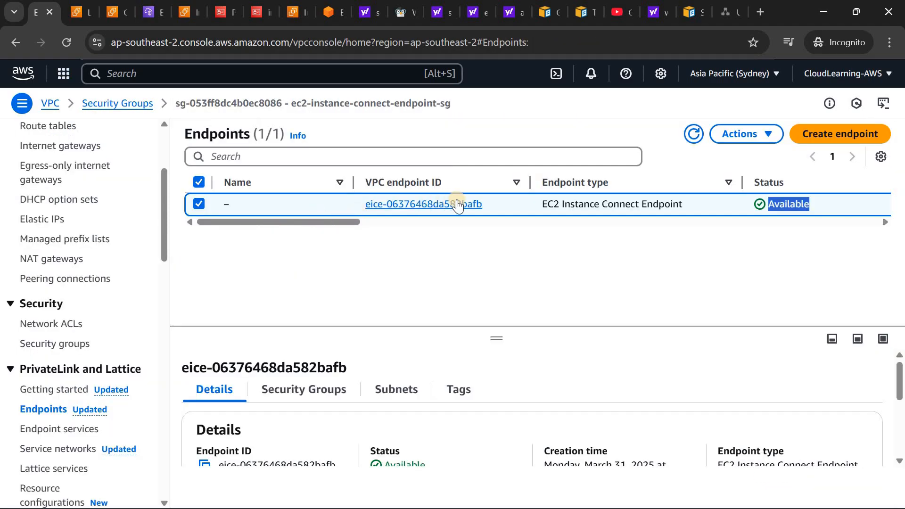
pyautogui.click(119, 16)
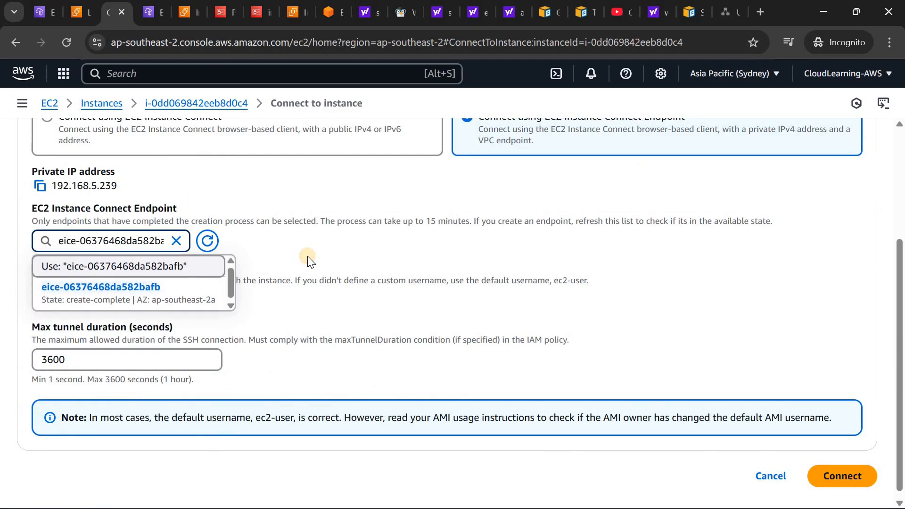
pyautogui.click(308, 261)
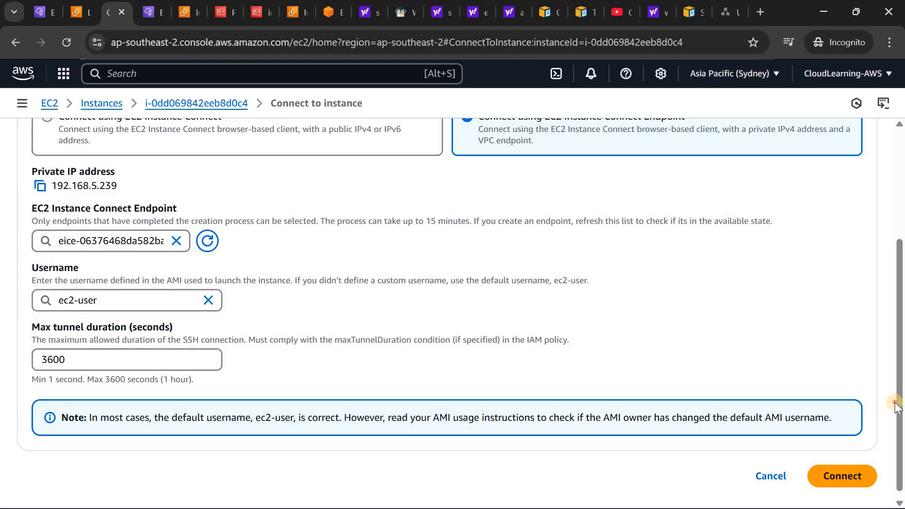
pyautogui.scroll(-1, 276, 349)
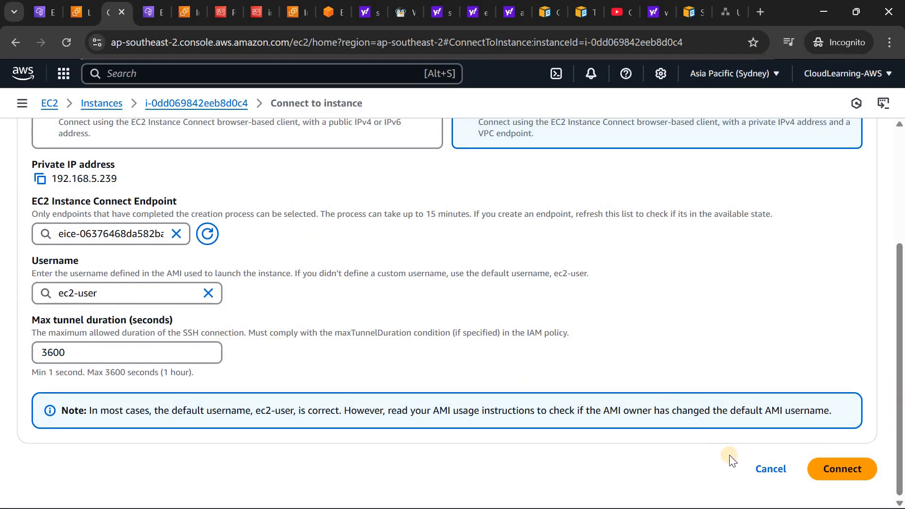
# - Try to connect to endpoint-demo-server through the EC2 Instance Connect Endpoint, read the result, and close the session page
pyautogui.click(832, 465)
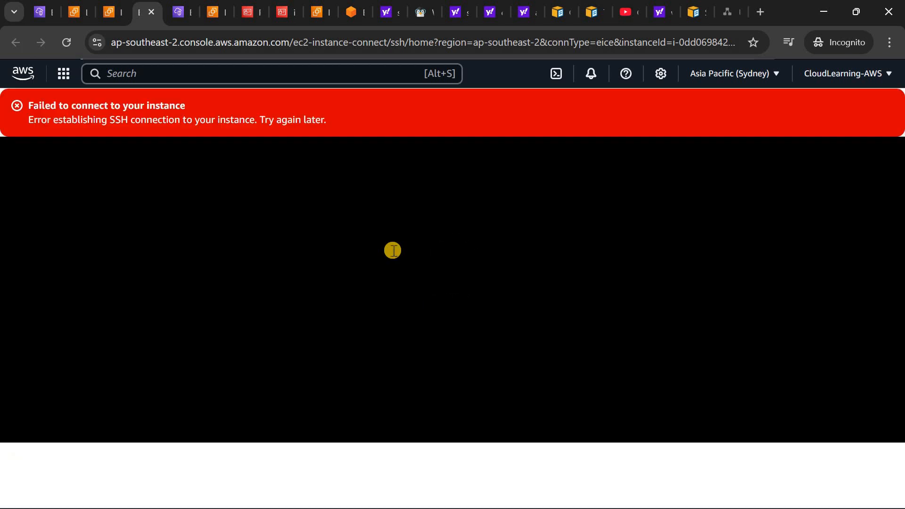
pyautogui.moveTo(190, 108); pyautogui.dragTo(149, 106)
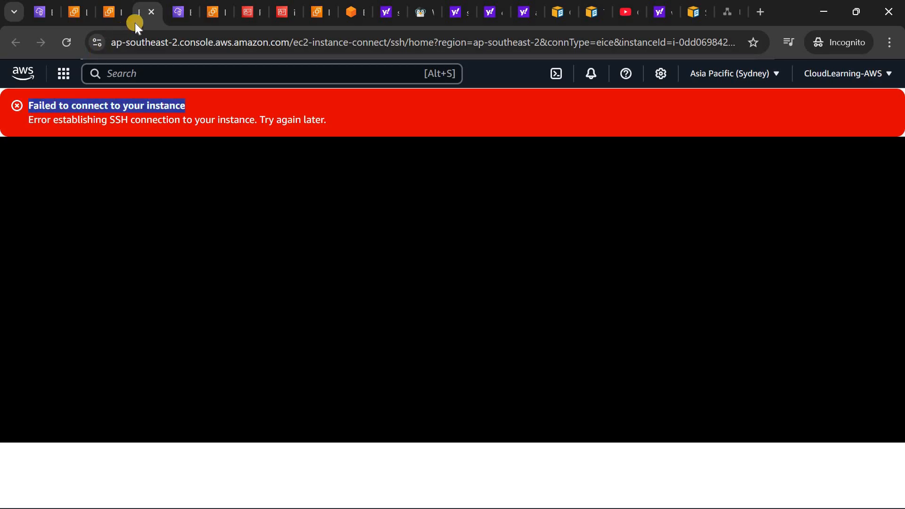
pyautogui.click(151, 12)
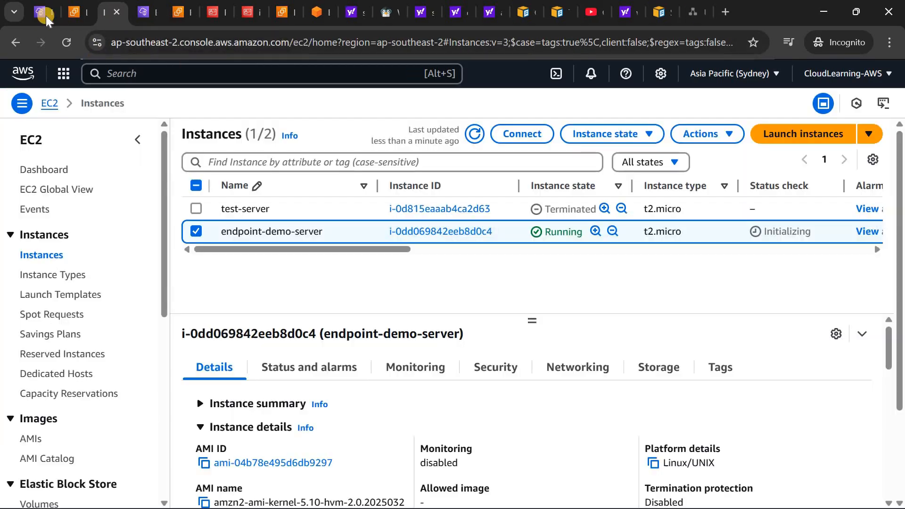
# - Check the endpoint in the VPC endpoints list, review the setup notes in the diagrams.net drawing, and return to the endpoints list
pyautogui.click(36, 13)
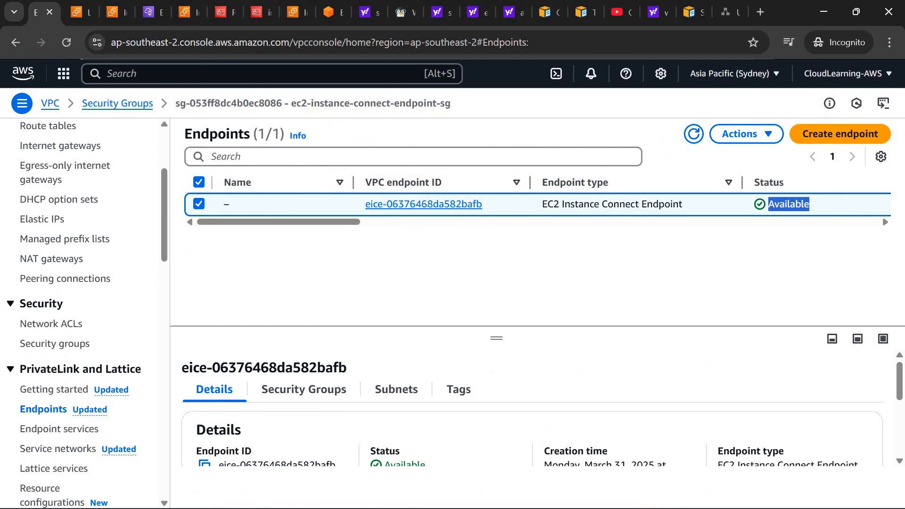
pyautogui.moveTo(735, 485)
pyautogui.click(723, 12)
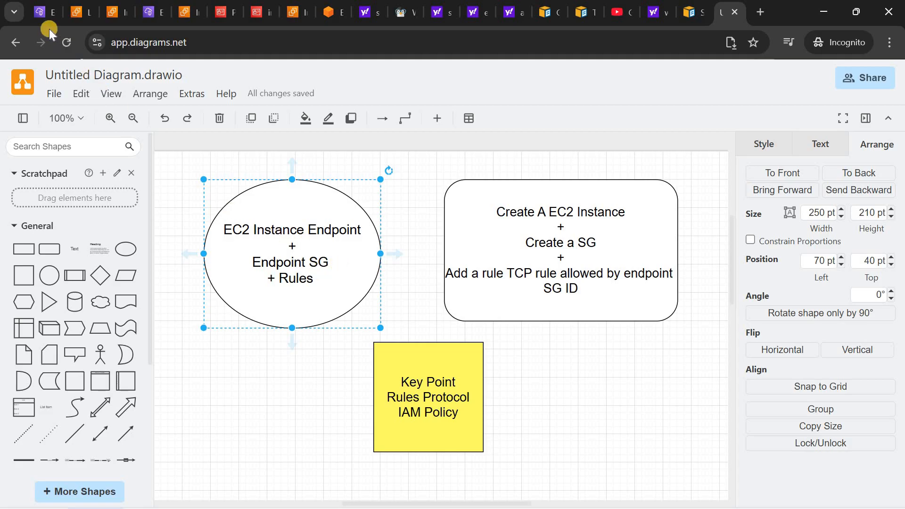
pyautogui.click(38, 15)
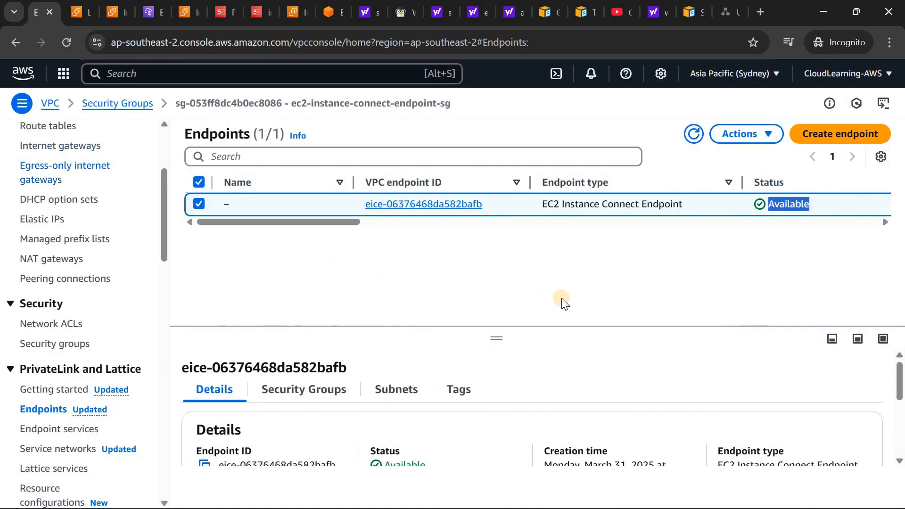
# - Open the endpoint's security group ec2-instance-connect-endpoint-sg and start editing its inbound rules
pyautogui.click(300, 390)
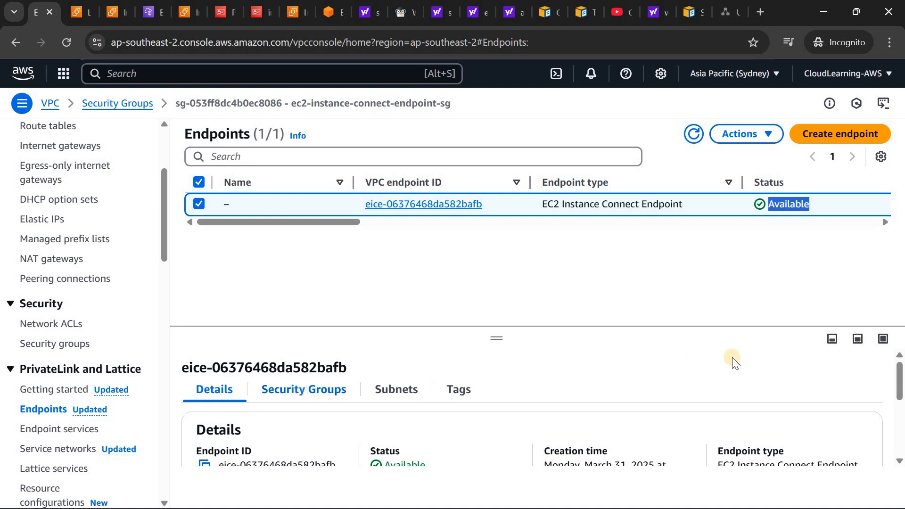
pyautogui.scroll(-2, 648, 402)
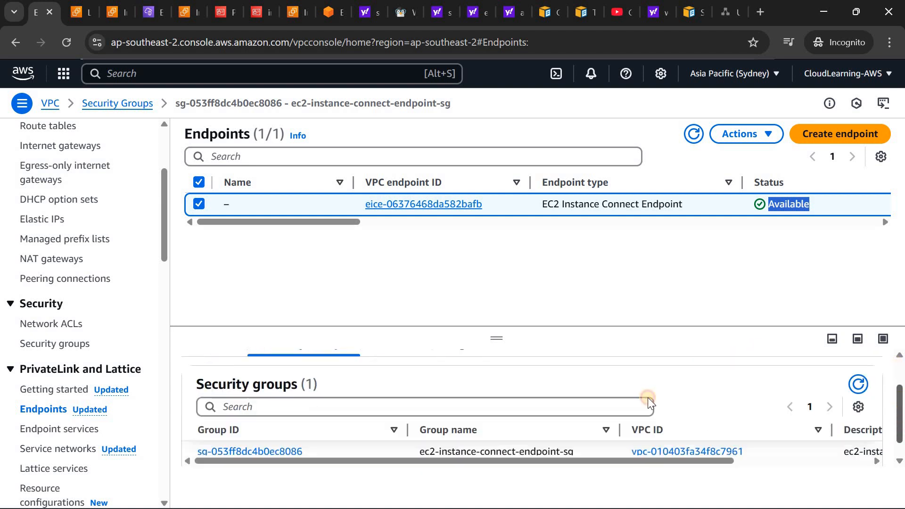
pyautogui.click(277, 433)
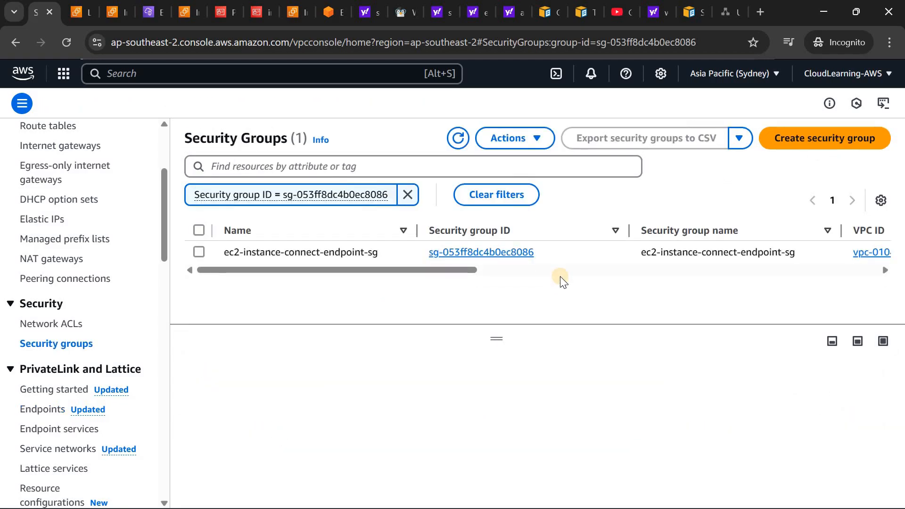
pyautogui.click(341, 251)
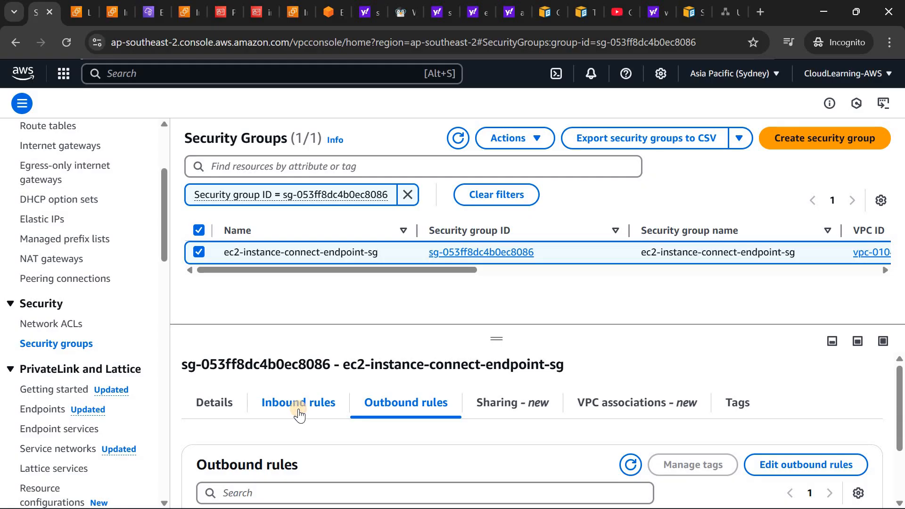
pyautogui.click(299, 414)
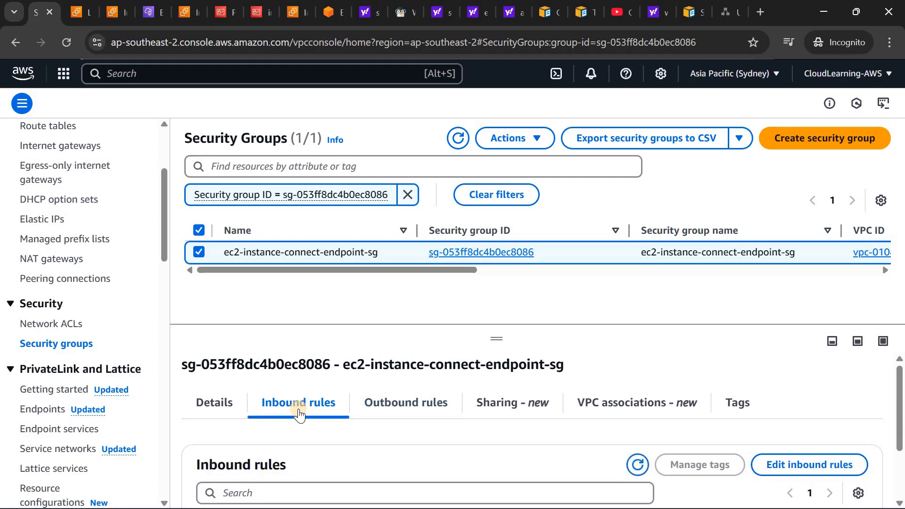
pyautogui.click(786, 467)
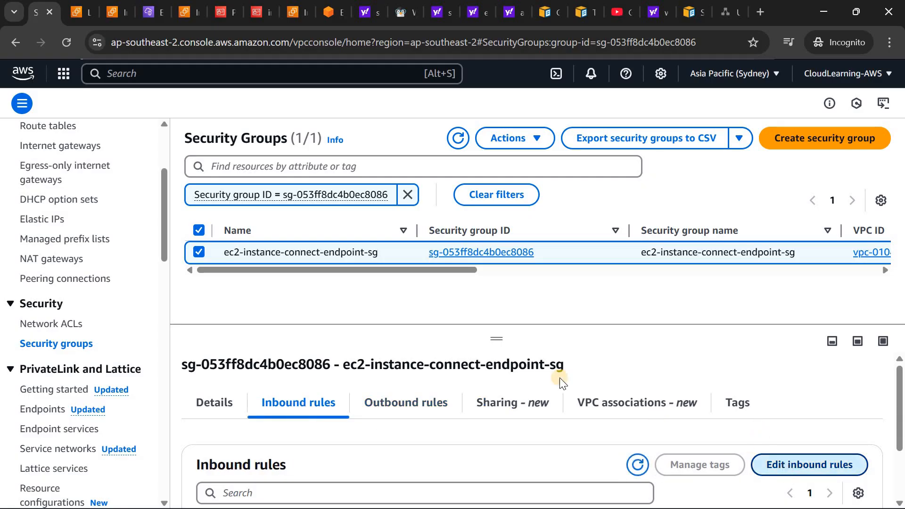
# - Add a Custom TCP inbound rule for port 22 with ec2-instance-connect-endpoint-sg as its source
pyautogui.click(85, 276)
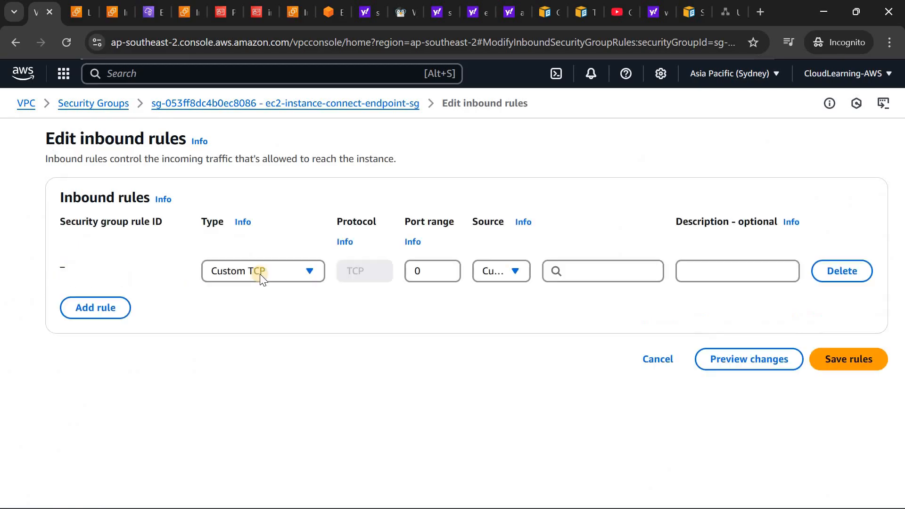
pyautogui.click(264, 272)
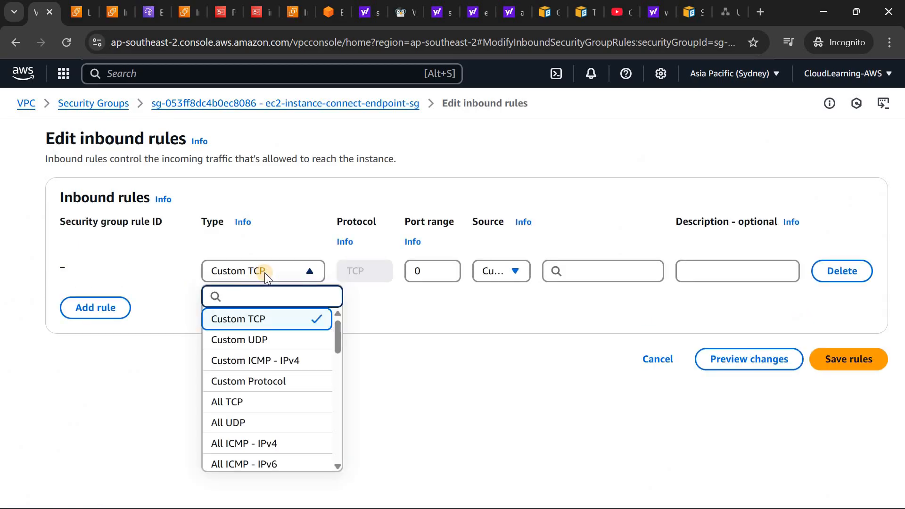
pyautogui.click(427, 272)
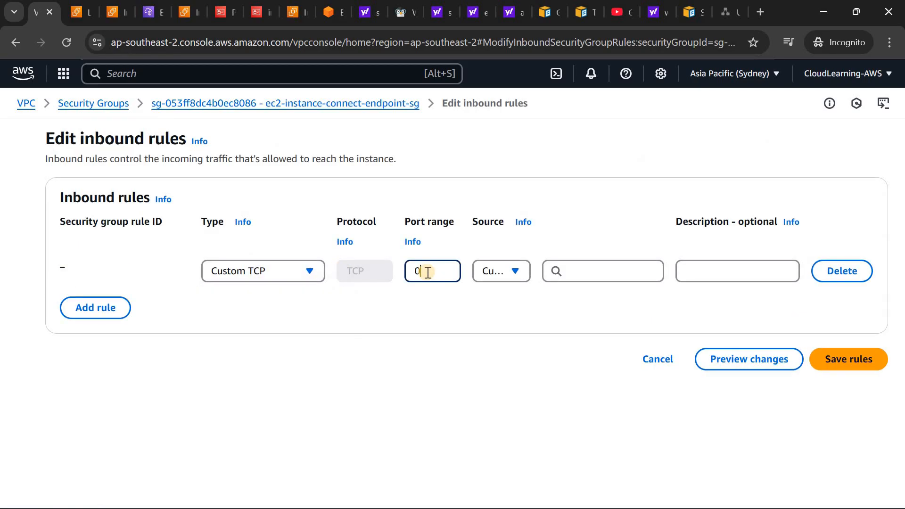
pyautogui.write('22')
pyautogui.click(581, 274)
pyautogui.write('sg')
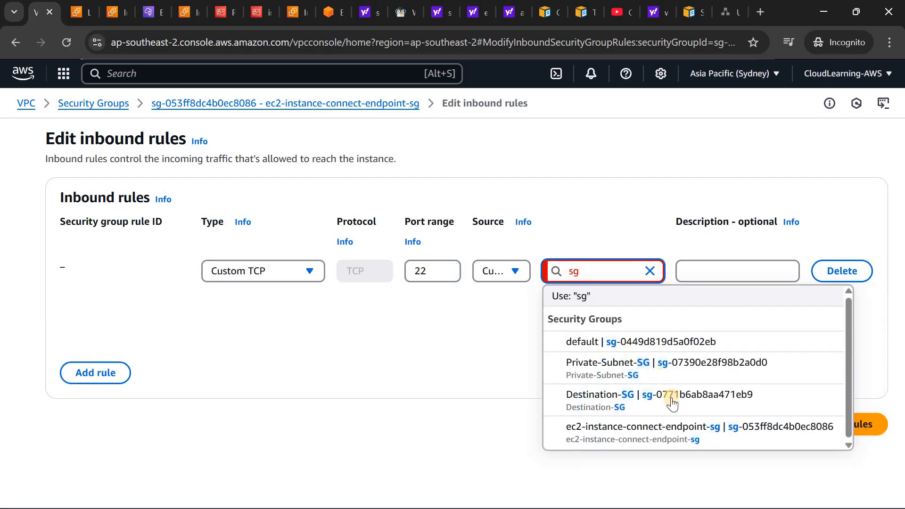
pyautogui.click(677, 434)
# - Add a second Custom TCP inbound rule for port 22 with source 192.168.5.0/24, and save the inbound rules
pyautogui.click(95, 364)
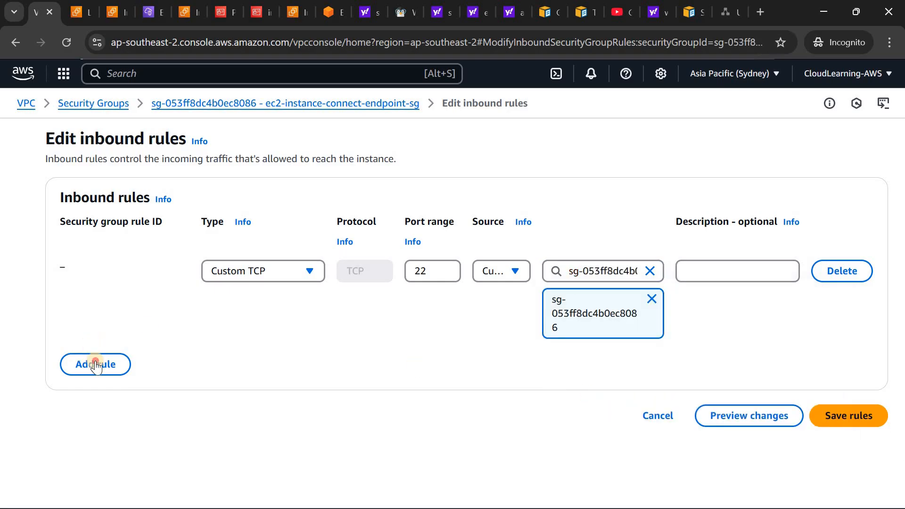
pyautogui.click(244, 359)
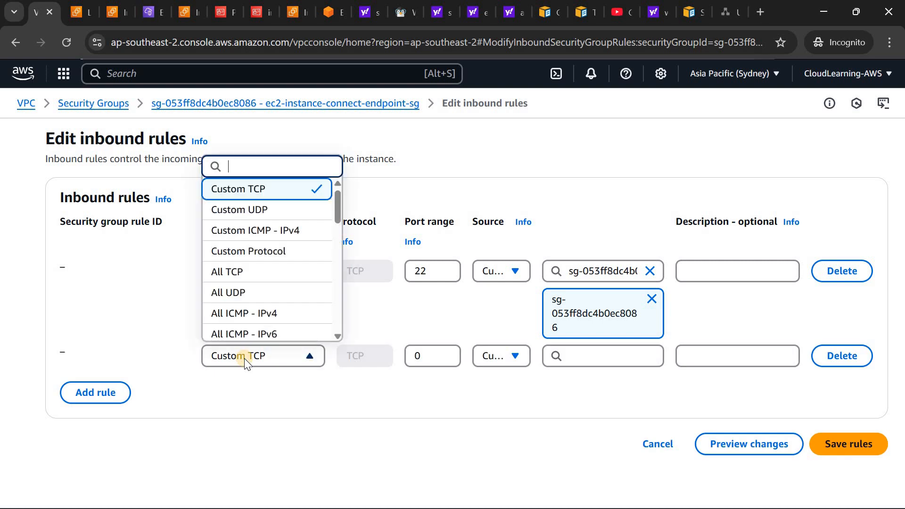
pyautogui.click(431, 352)
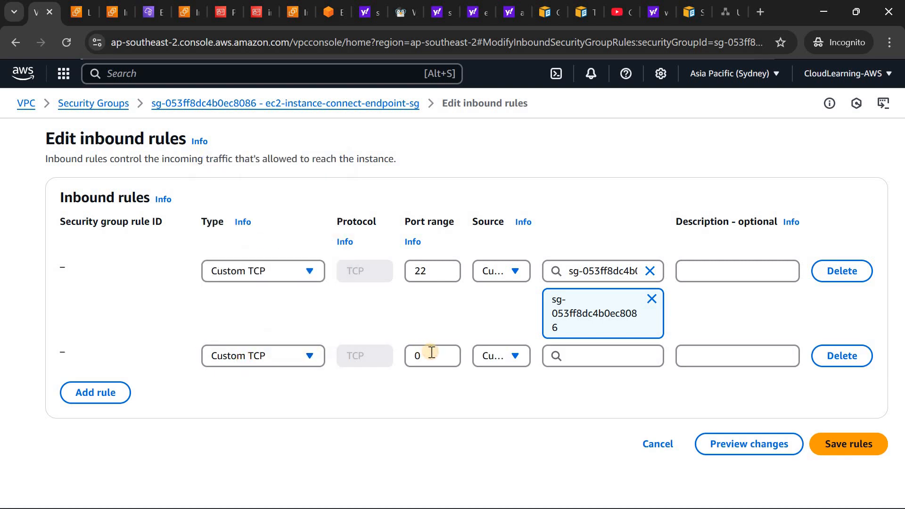
pyautogui.click(431, 352)
pyautogui.write('22')
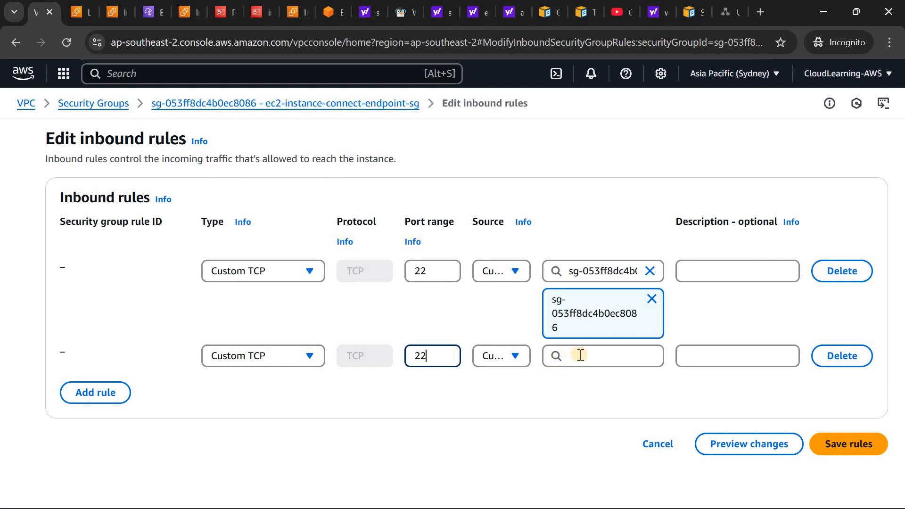
pyautogui.click(580, 355)
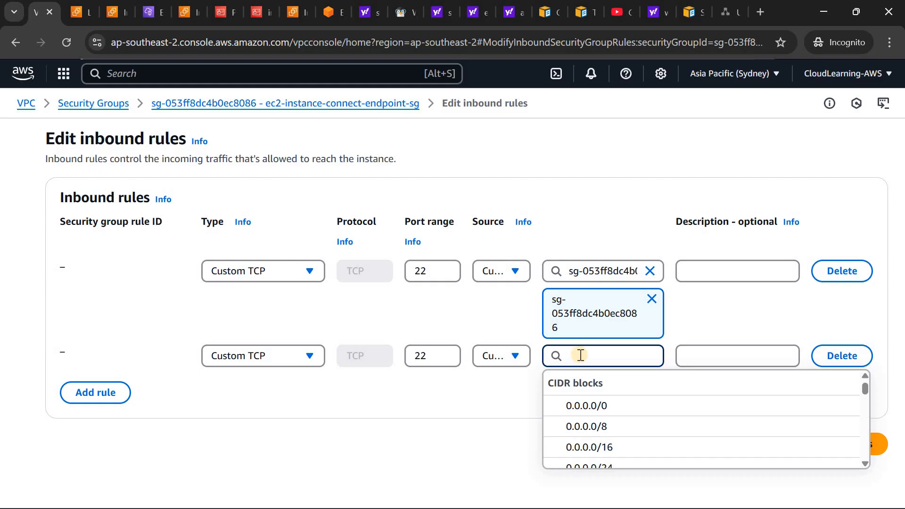
pyautogui.write('192.1')
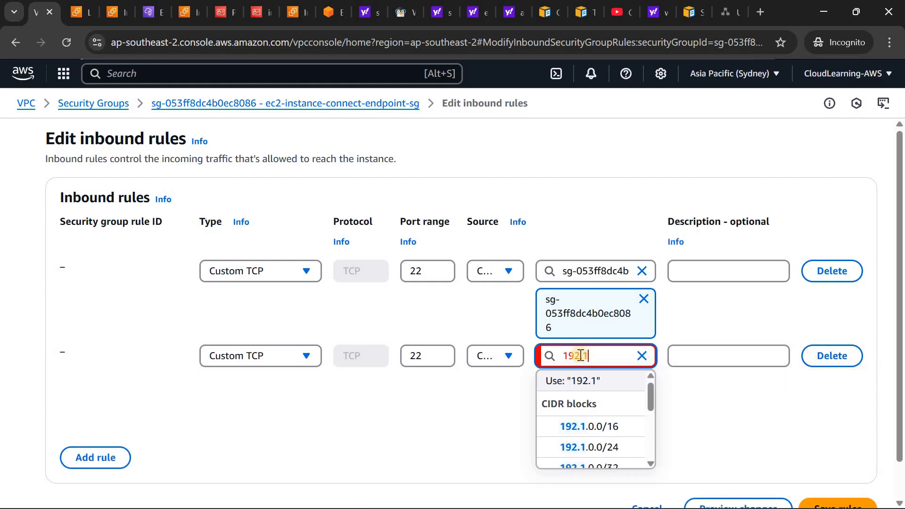
pyautogui.write('68.5')
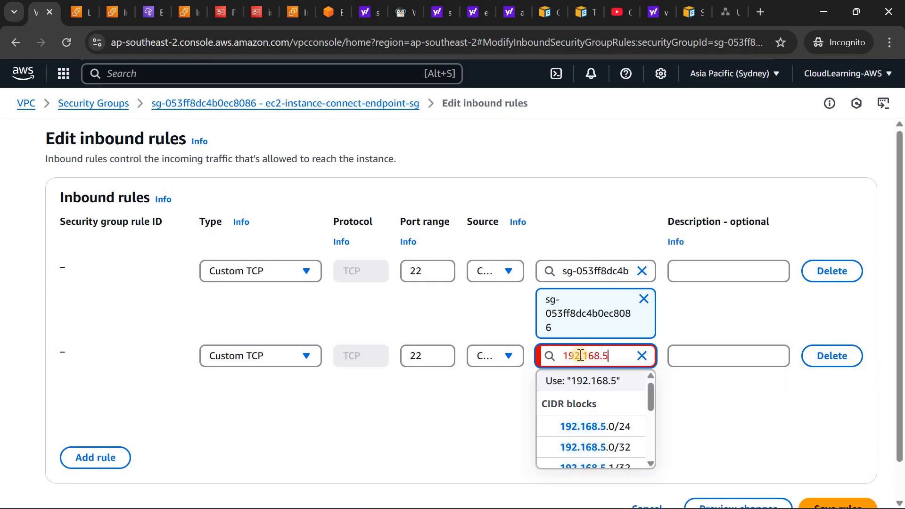
pyautogui.write('.0/24')
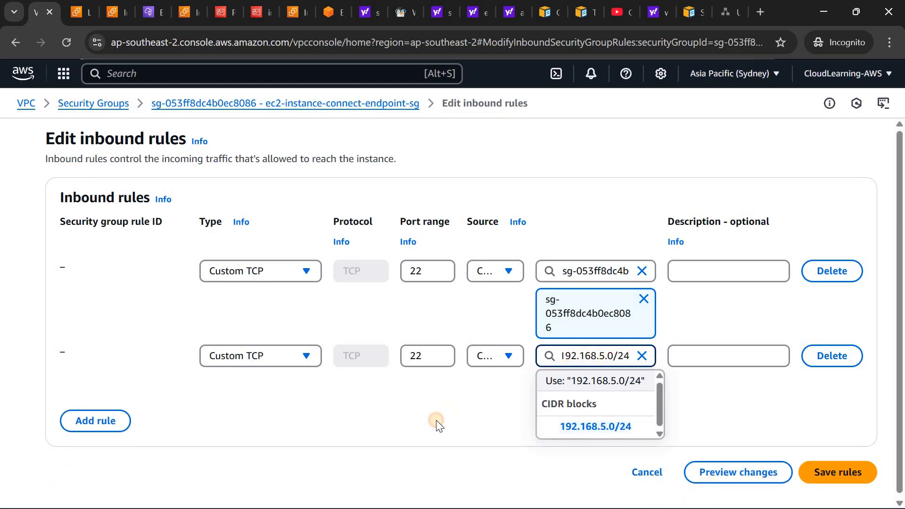
pyautogui.press('Down')
pyautogui.press('Return')
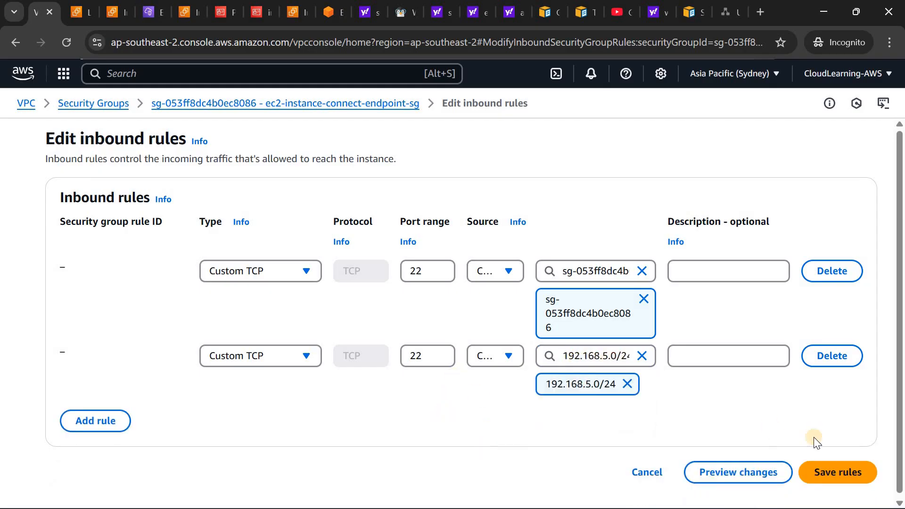
pyautogui.click(834, 480)
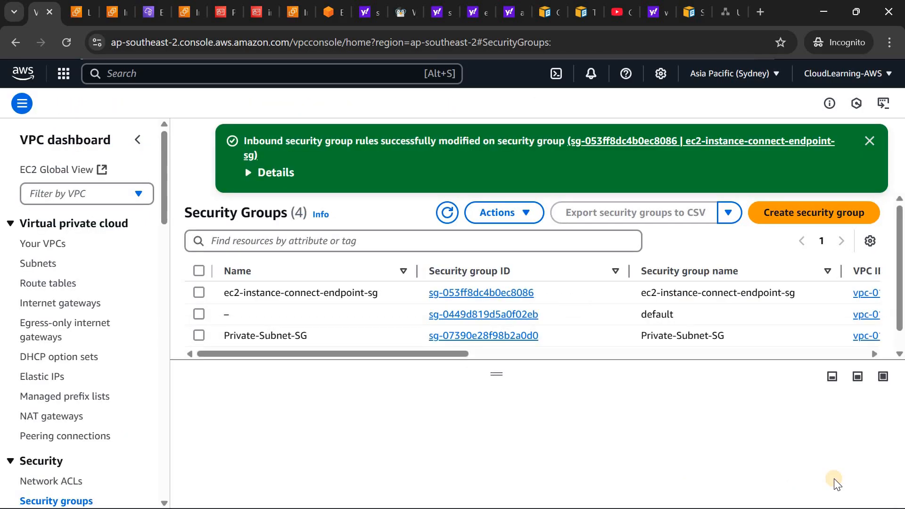
# - Try again to connect to endpoint-demo-server using EC2 Instance Connect Endpoint, and close the session page
pyautogui.click(72, 16)
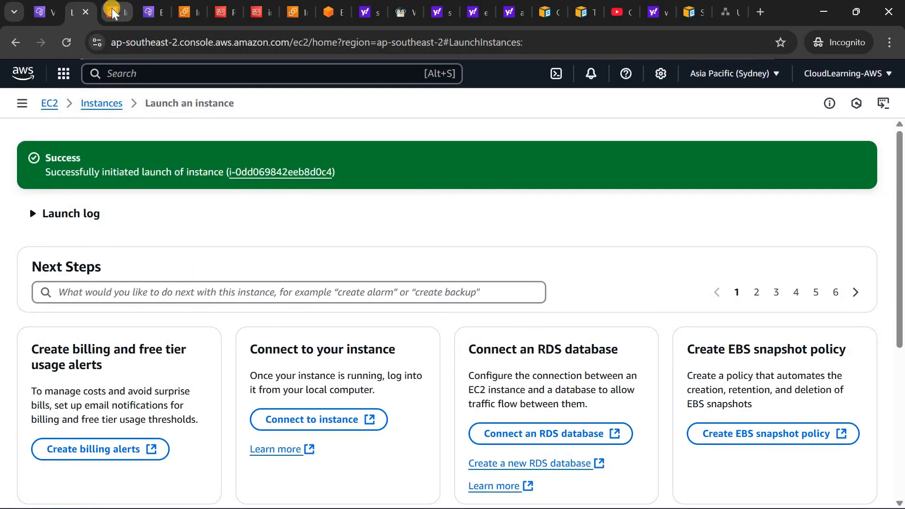
pyautogui.click(113, 11)
pyautogui.click(529, 139)
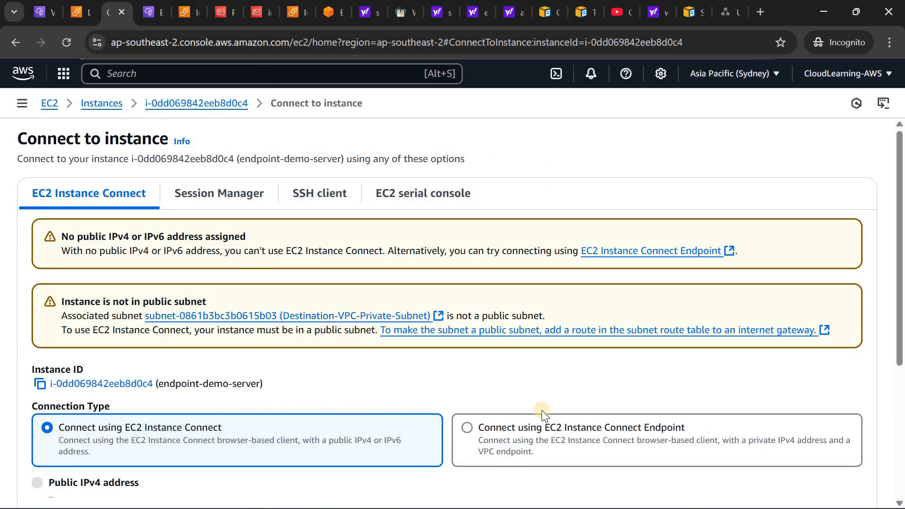
pyautogui.click(541, 414)
pyautogui.moveTo(900, 358); pyautogui.dragTo(902, 505)
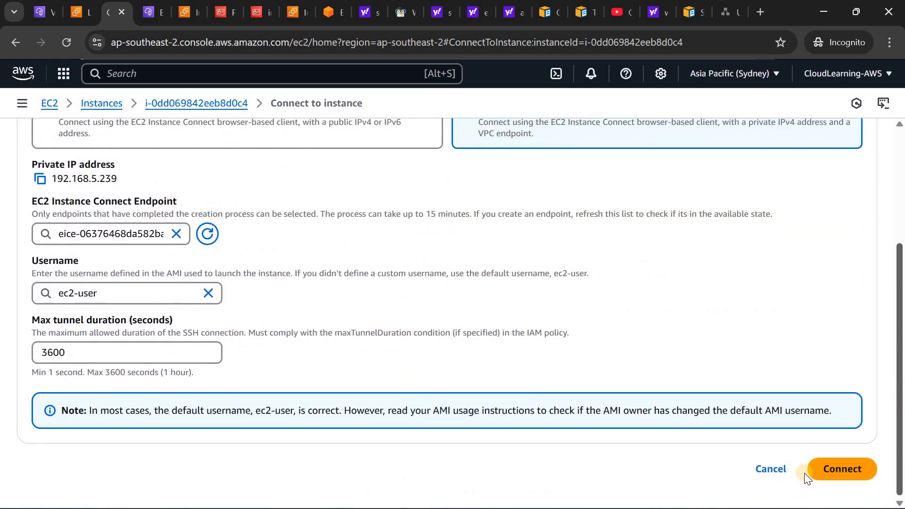
pyautogui.click(830, 471)
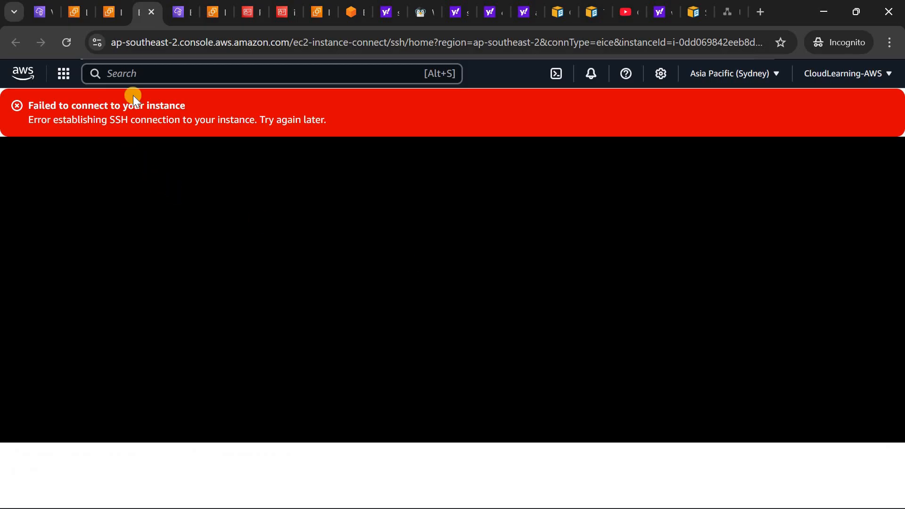
pyautogui.click(152, 15)
# - Consult the diagram's security group notes and open Private-Subnet-SG from the security details of endpoint-demo-server
pyautogui.click(732, 12)
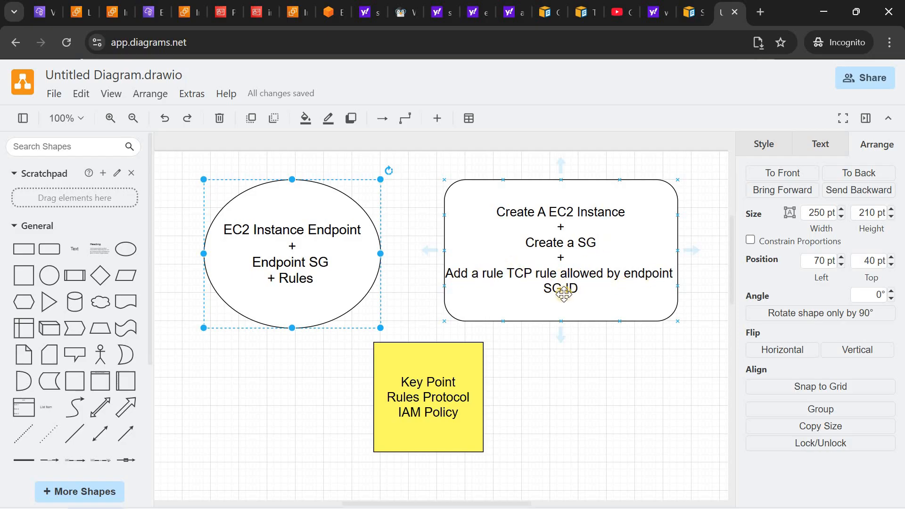
pyautogui.click(112, 18)
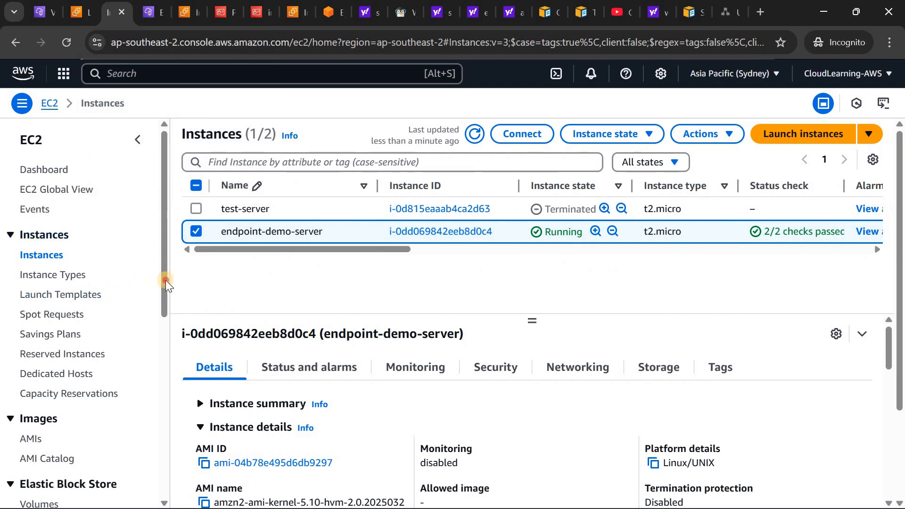
pyautogui.scroll(-3, 161, 339)
pyautogui.moveTo(300, 382); pyautogui.dragTo(462, 385)
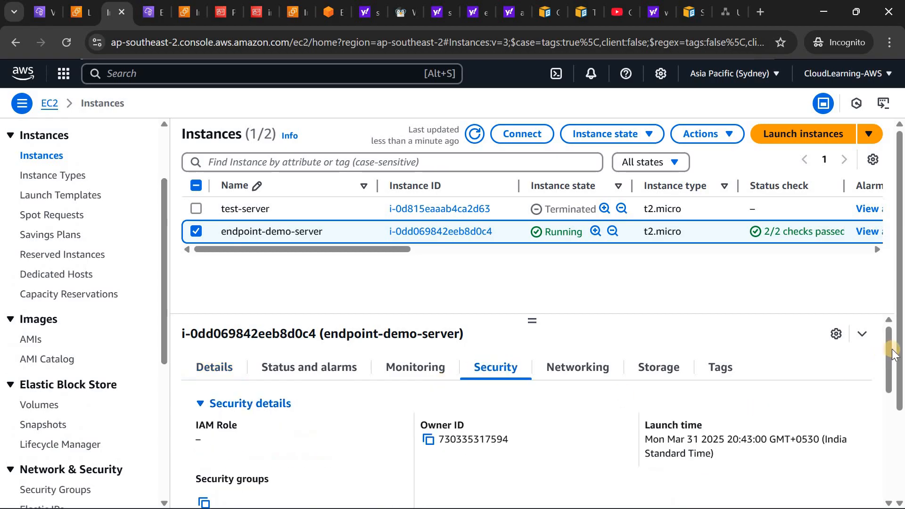
pyautogui.scroll(-2, 344, 378)
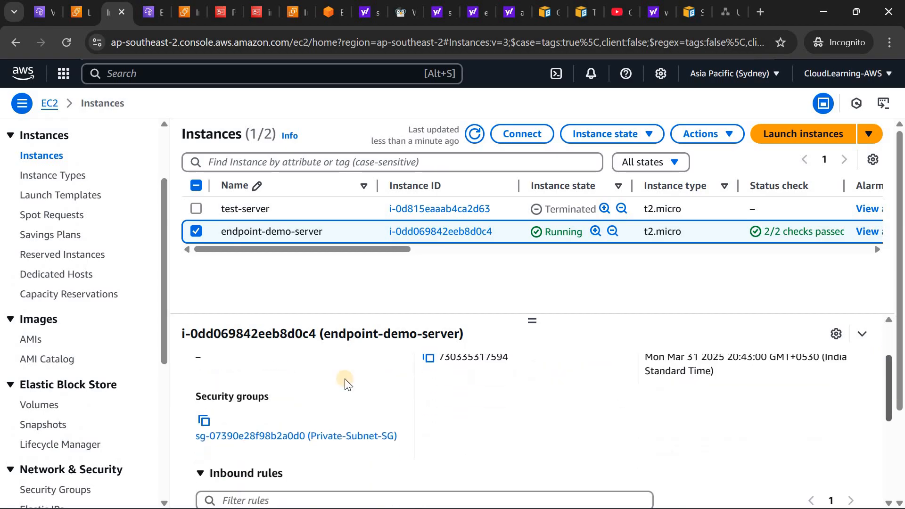
pyautogui.click(255, 437)
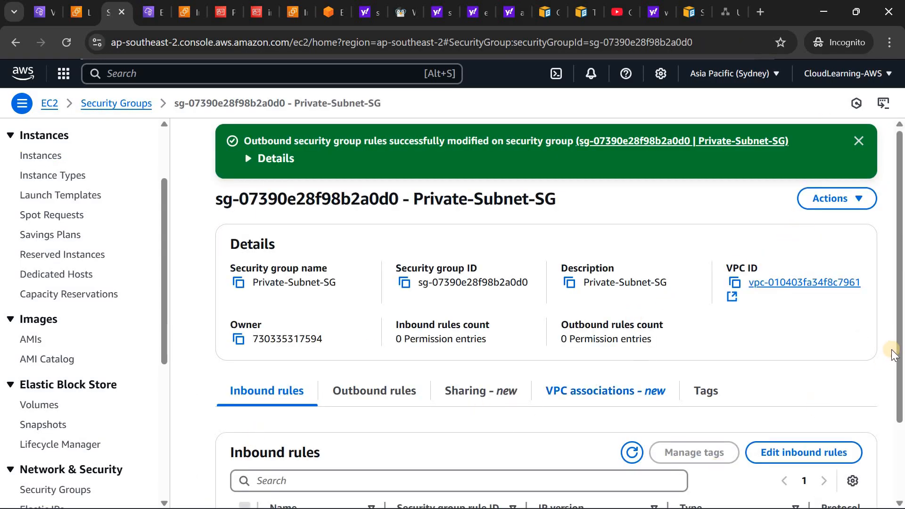
# - Add a Custom TCP inbound rule for port 22 to Private-Subnet-SG with ec2-instance-connect-endpoint-sg as its source, and save the rules
pyautogui.scroll(-1, 901, 427)
pyautogui.scroll(-3, 901, 427)
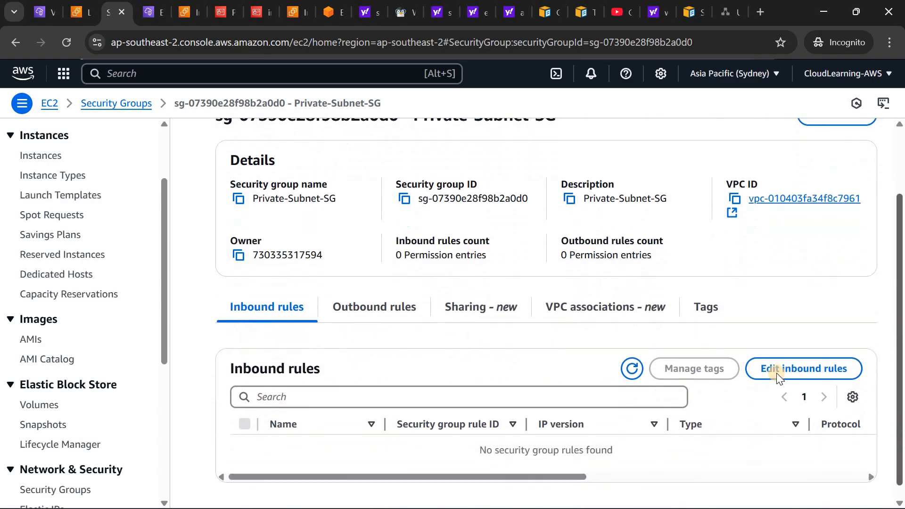
pyautogui.click(777, 355)
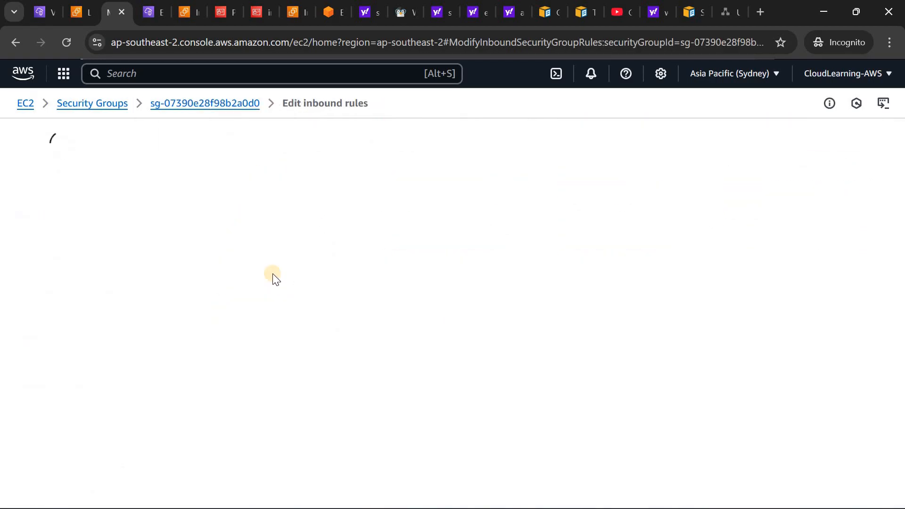
pyautogui.click(88, 281)
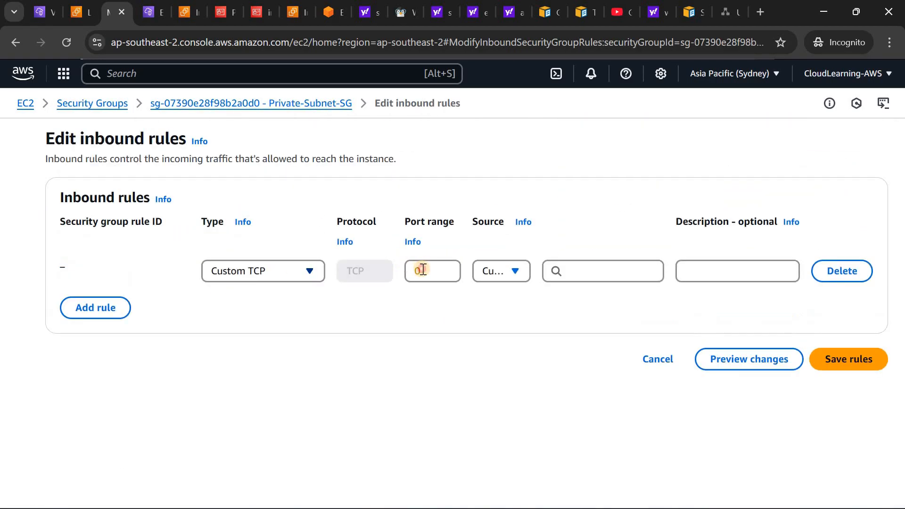
pyautogui.click(423, 269)
pyautogui.write('22')
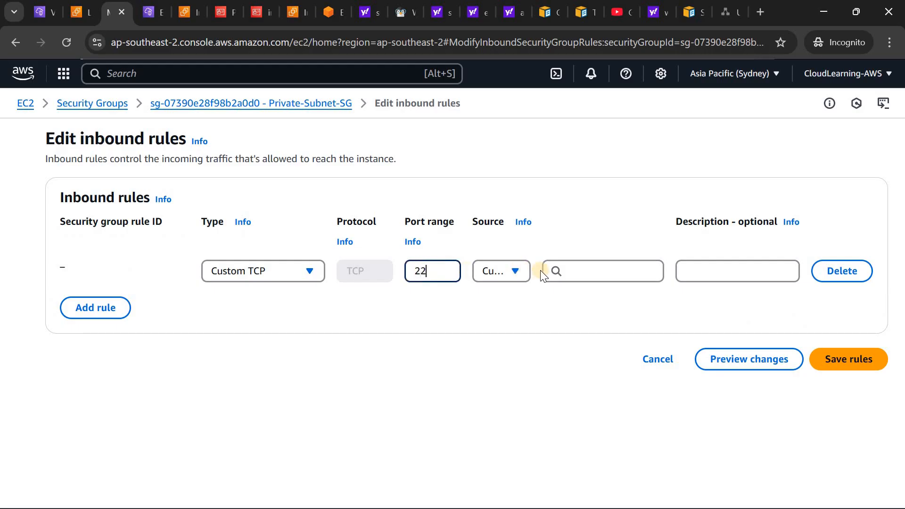
pyautogui.click(572, 266)
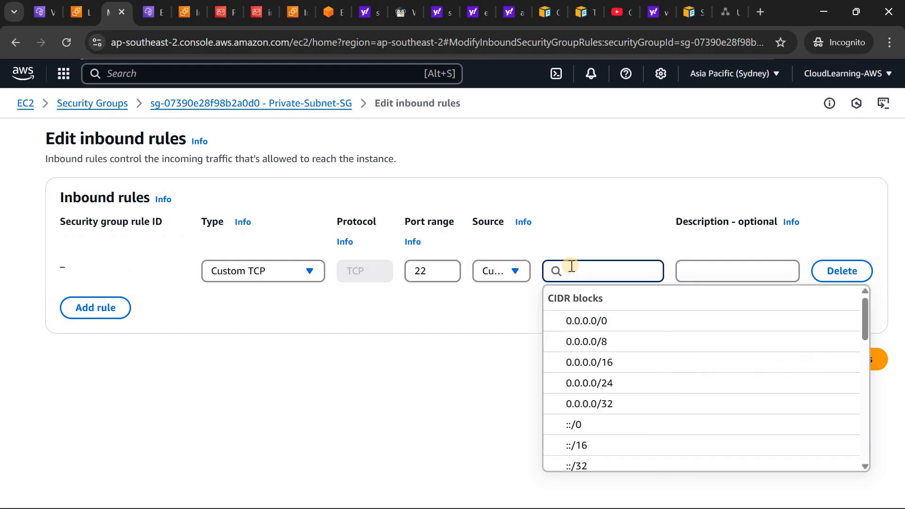
pyautogui.write('sg')
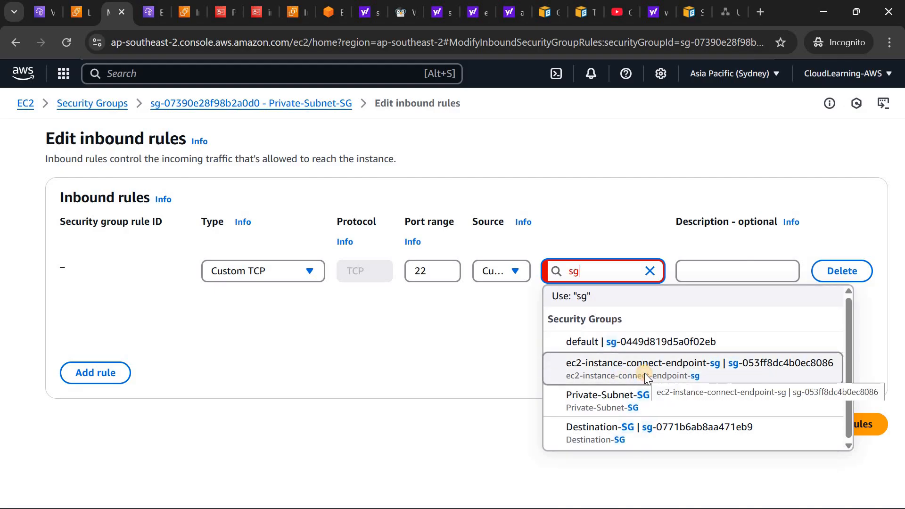
pyautogui.click(645, 373)
pyautogui.click(842, 417)
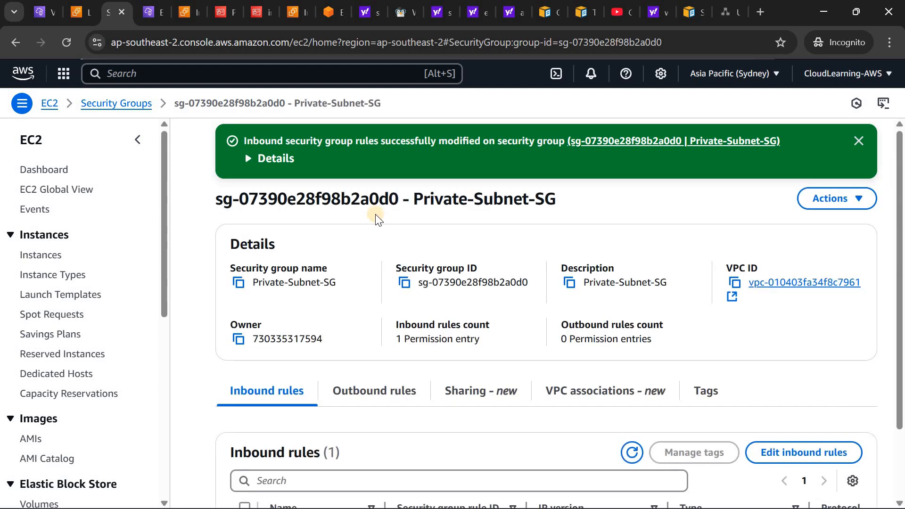
# - Consult the diagram's key points, and copy the ARN from the details of the EC2 Instance Connect Endpoint
pyautogui.click(725, 12)
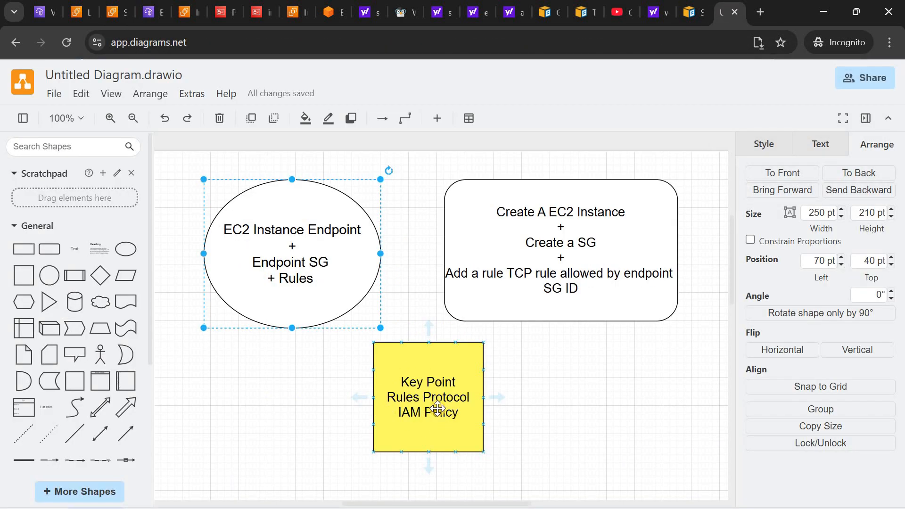
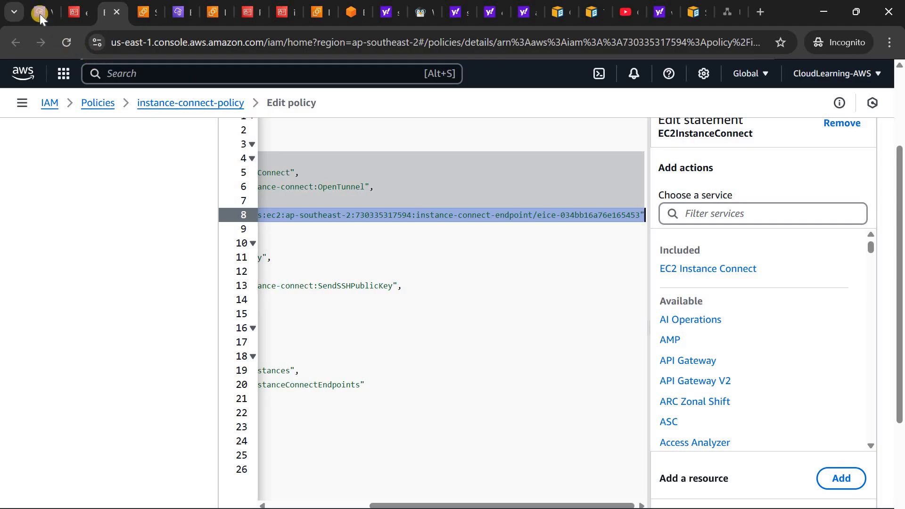
pyautogui.click(39, 13)
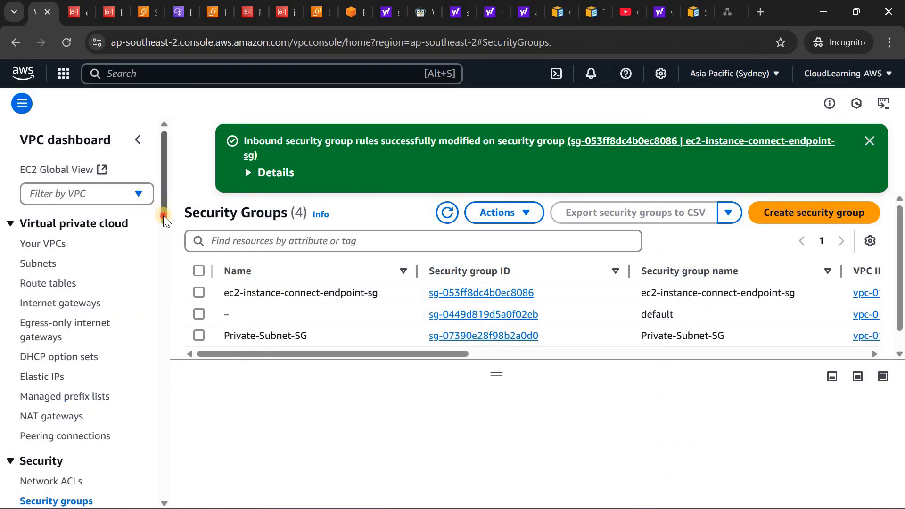
pyautogui.scroll(-6, 166, 283)
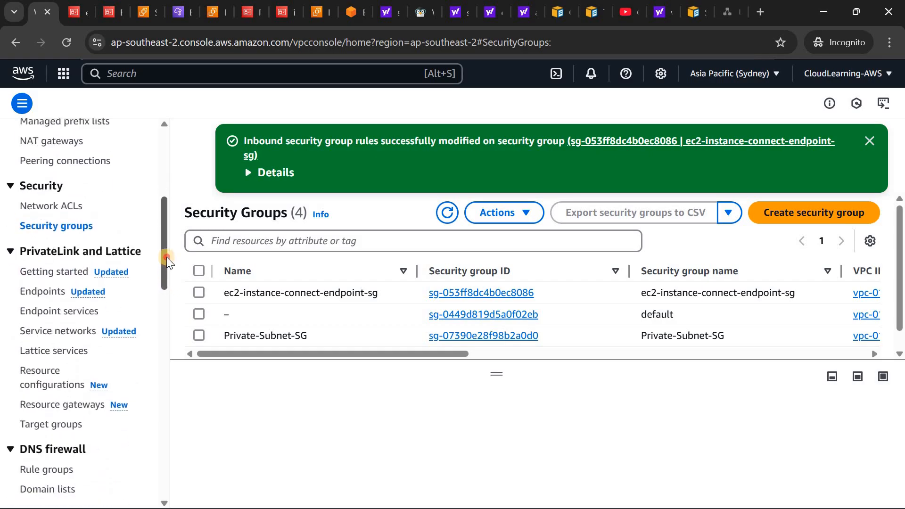
pyautogui.scroll(2, 70, 324)
pyautogui.scroll(-1, 56, 326)
pyautogui.click(41, 332)
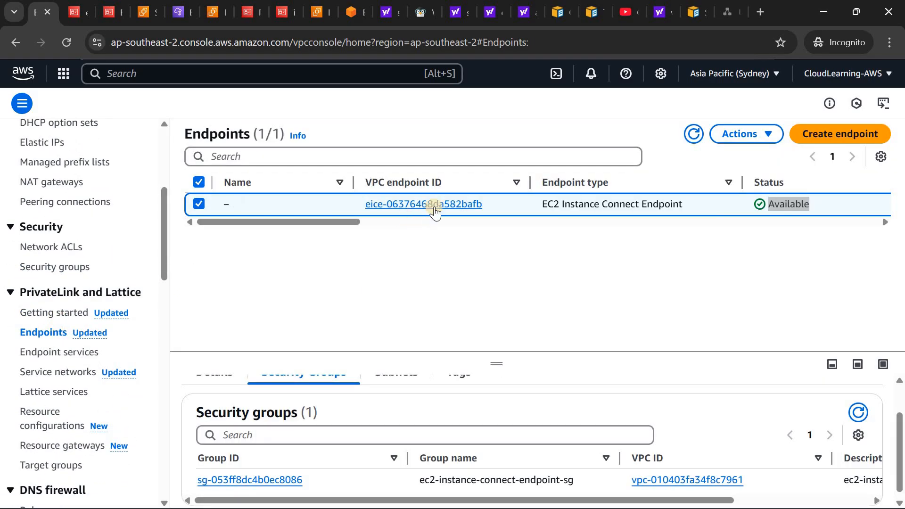
pyautogui.click(430, 200)
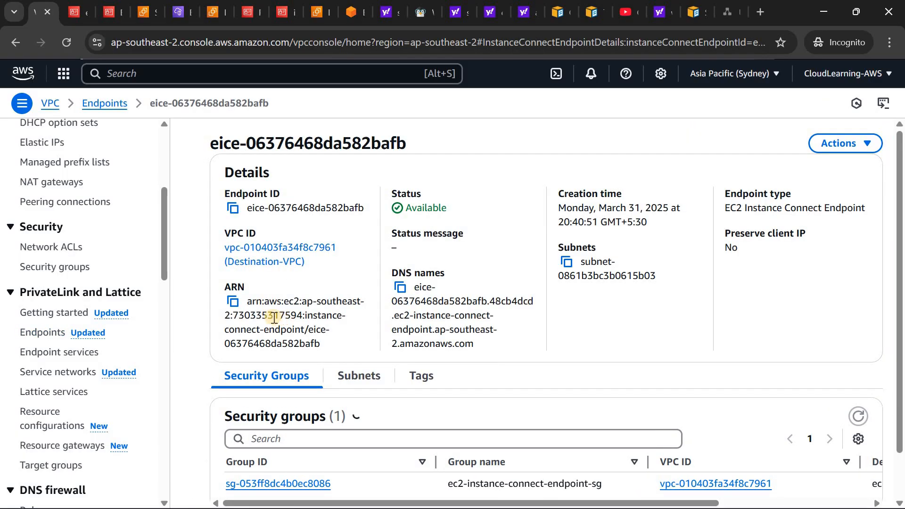
pyautogui.click(233, 302)
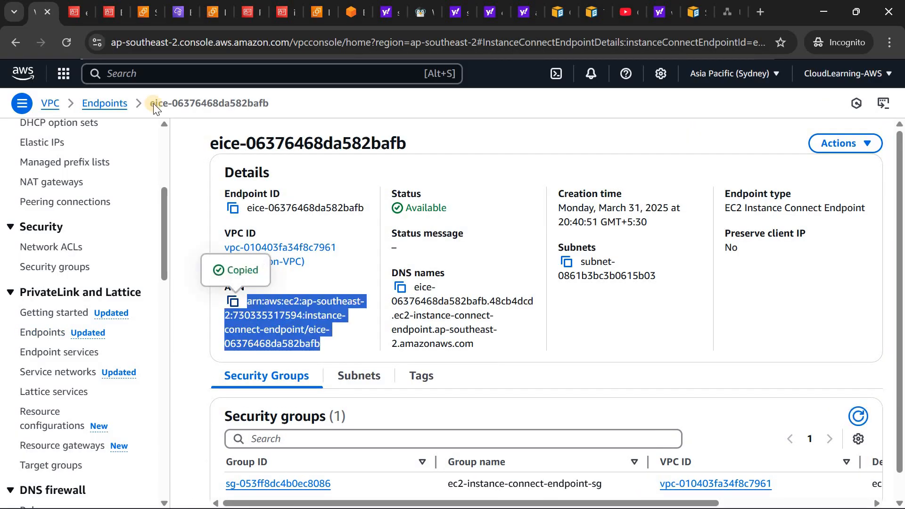
# - Replace the resource ARN in the EC2InstanceConnect statement of instance-connect-policy with the copied endpoint ARN
pyautogui.click(104, 10)
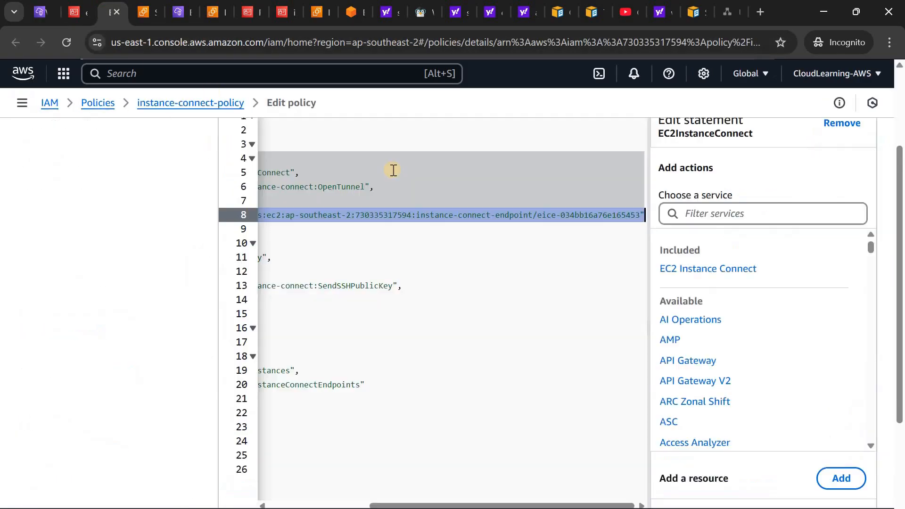
pyautogui.click(463, 218)
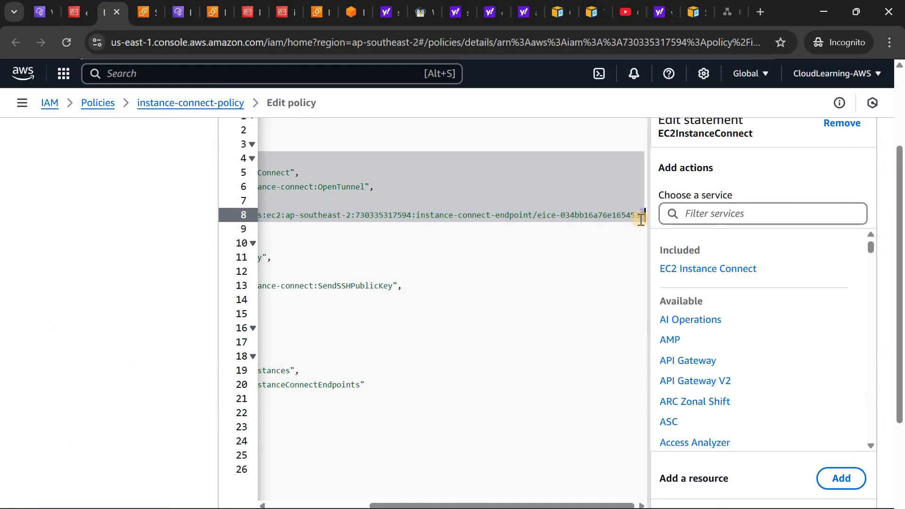
pyautogui.moveTo(640, 218); pyautogui.dragTo(631, 218)
pyautogui.moveTo(319, 217); pyautogui.dragTo(341, 217)
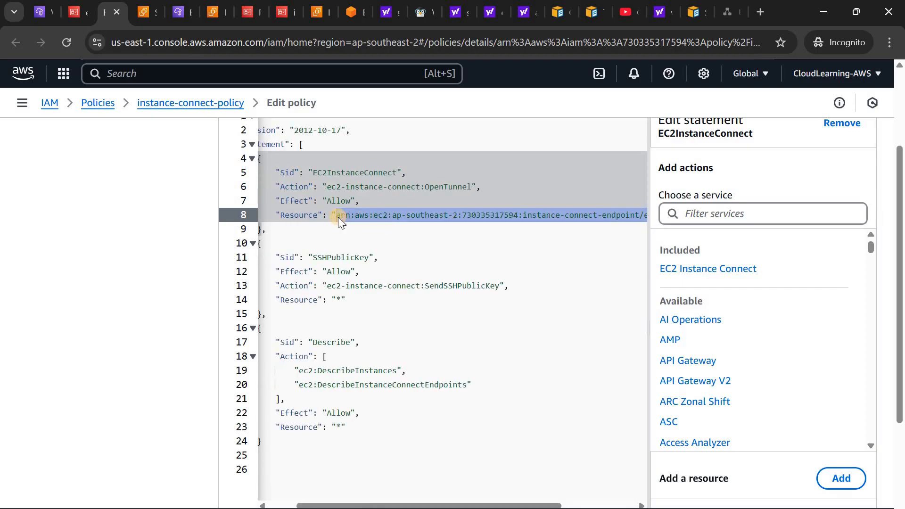
pyautogui.hotkey('ctrl', 'v')
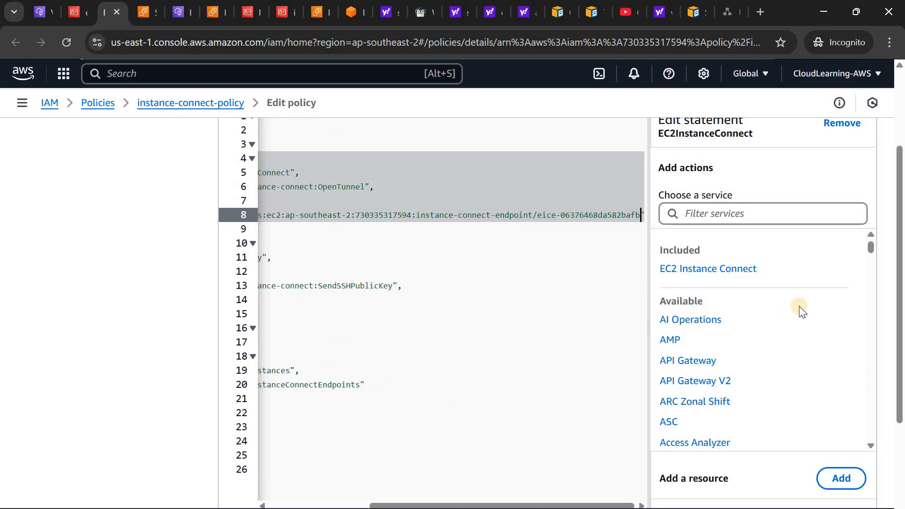
# - Proceed to the policy review and save the edited instance-connect-policy as the new default version
pyautogui.moveTo(491, 507); pyautogui.dragTo(343, 491)
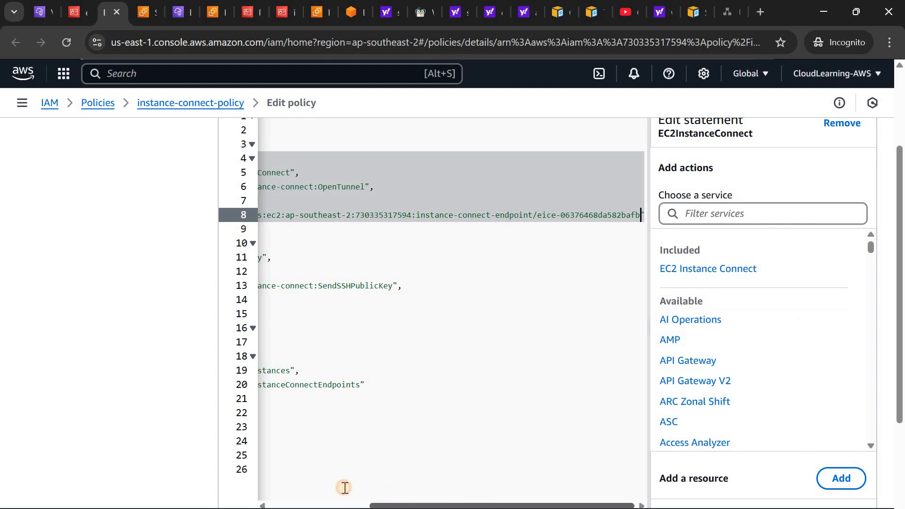
pyautogui.moveTo(899, 257); pyautogui.dragTo(902, 400)
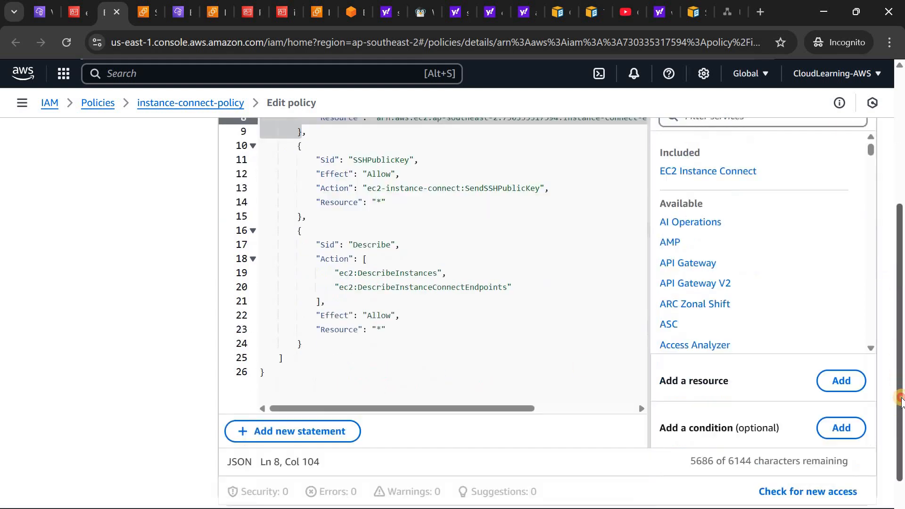
pyautogui.click(845, 467)
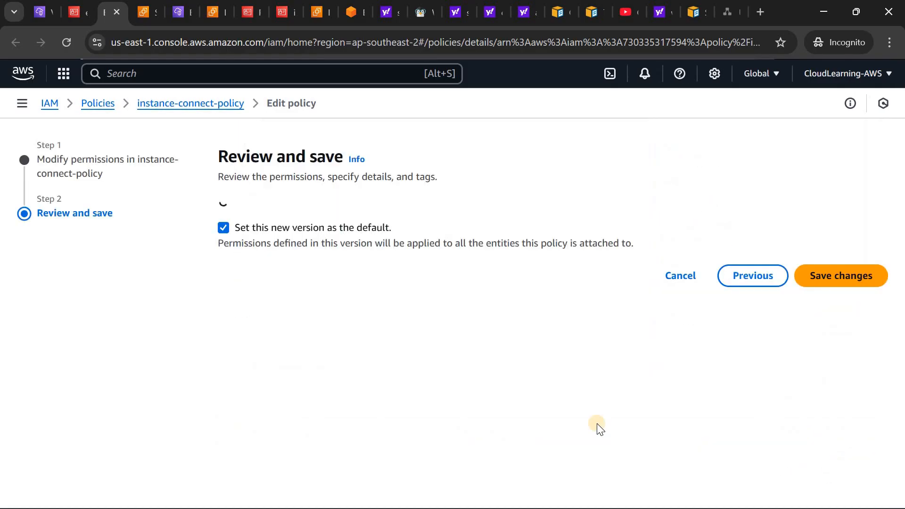
pyautogui.click(811, 480)
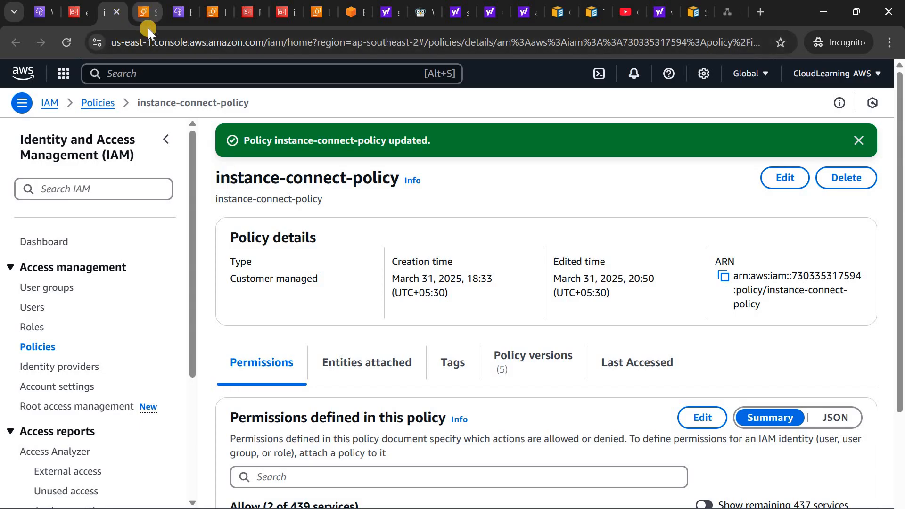
# - Attach the IAM role ec2instanceconnect-role to the endpoint-demo-server instance
pyautogui.click(154, 10)
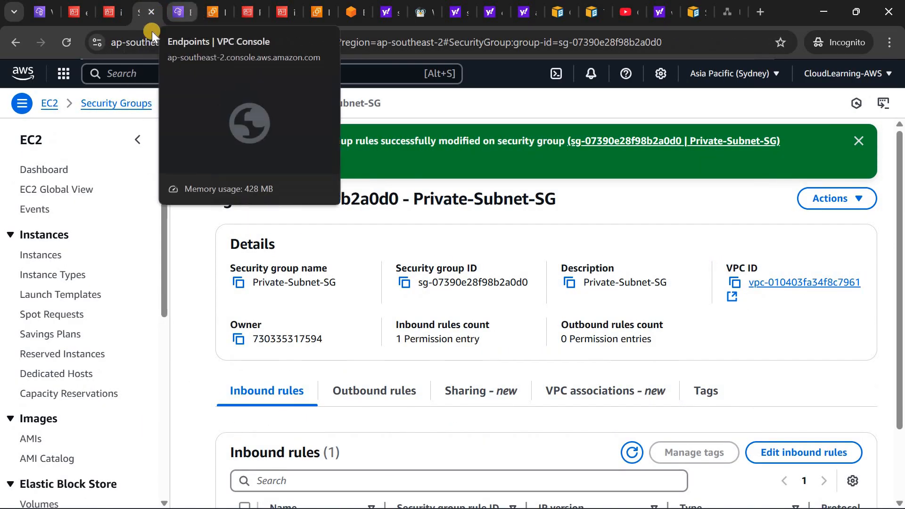
pyautogui.click(40, 258)
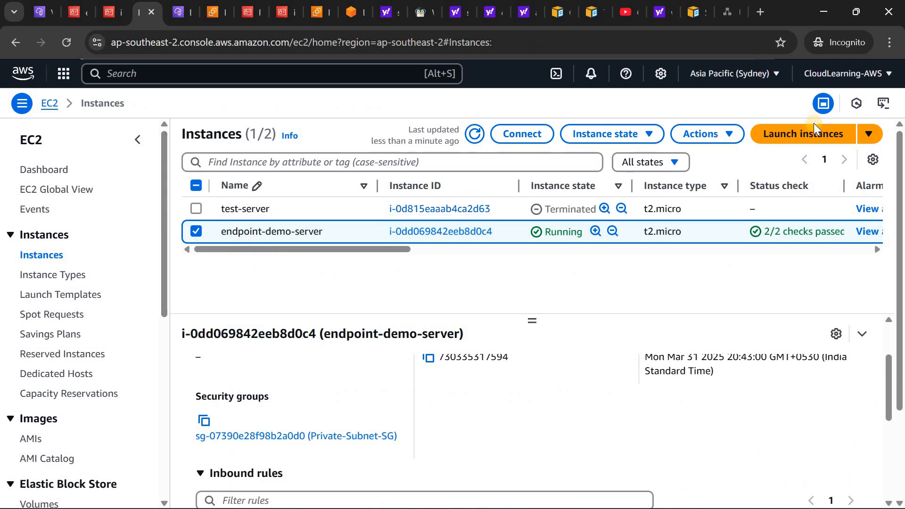
pyautogui.click(731, 134)
pyautogui.click(734, 267)
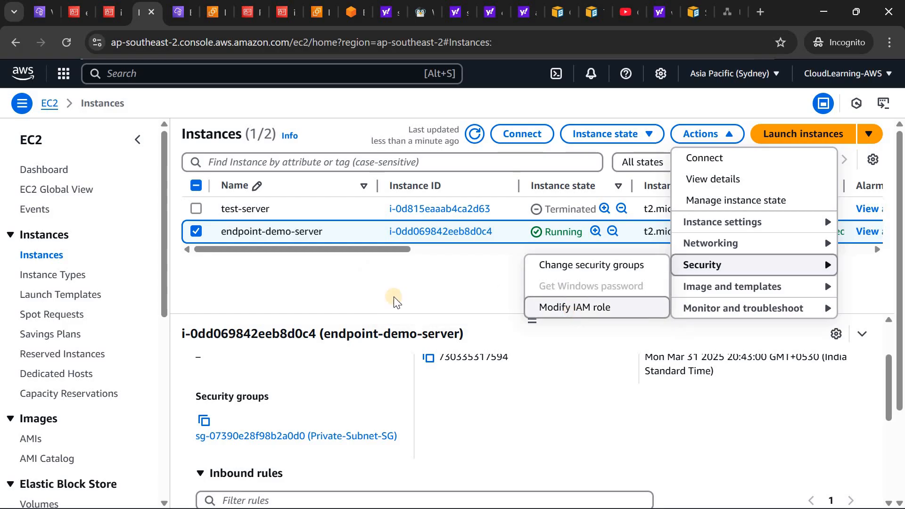
pyautogui.click(572, 309)
pyautogui.click(207, 268)
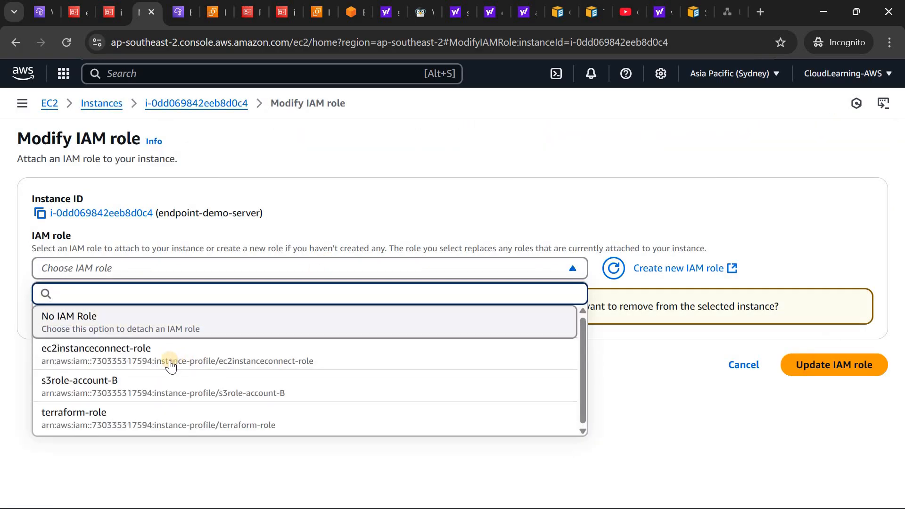
pyautogui.click(168, 354)
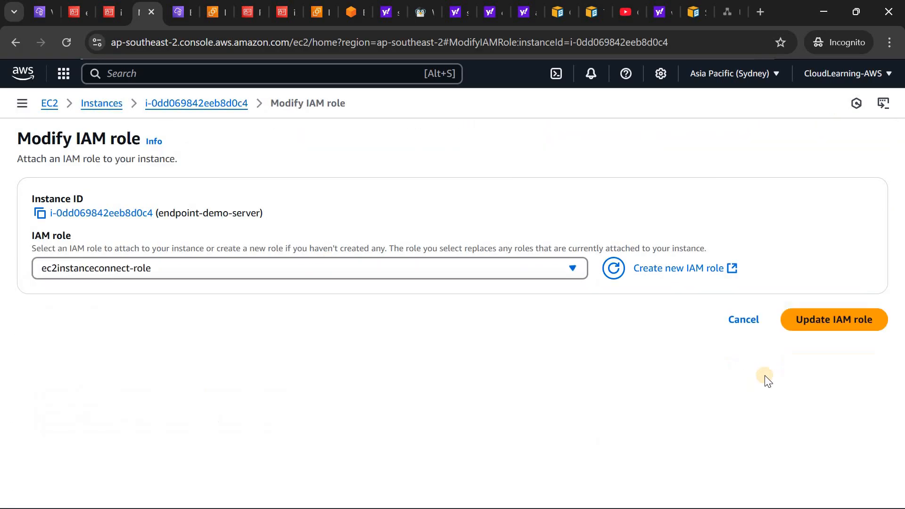
pyautogui.click(819, 329)
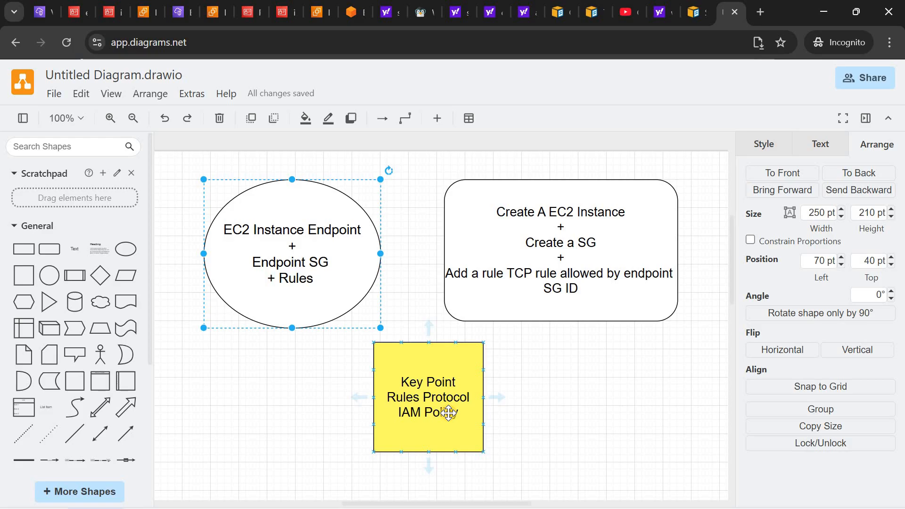
# - Review the diagram's yellow note on rules, protocol and IAM policy, and return to the instance-connect-policy details
pyautogui.click(425, 411)
pyautogui.click(425, 411)
pyautogui.click(424, 411)
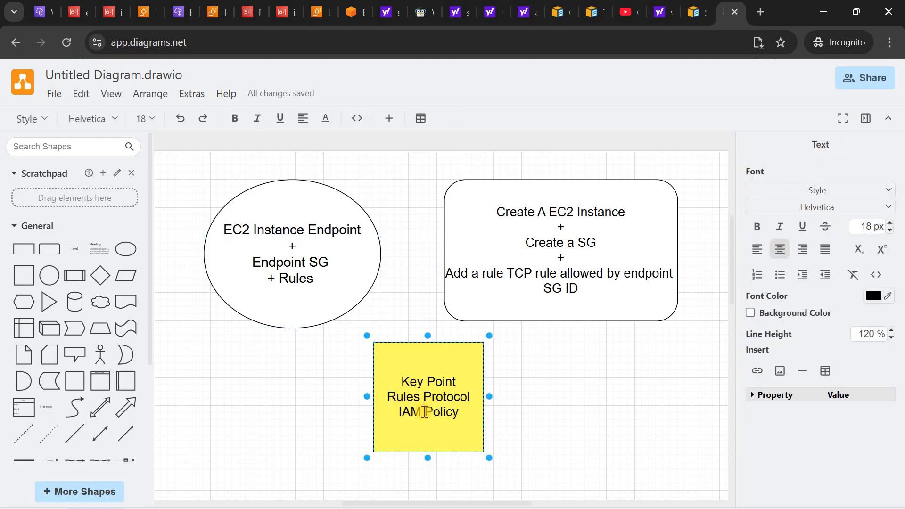
pyautogui.click(108, 15)
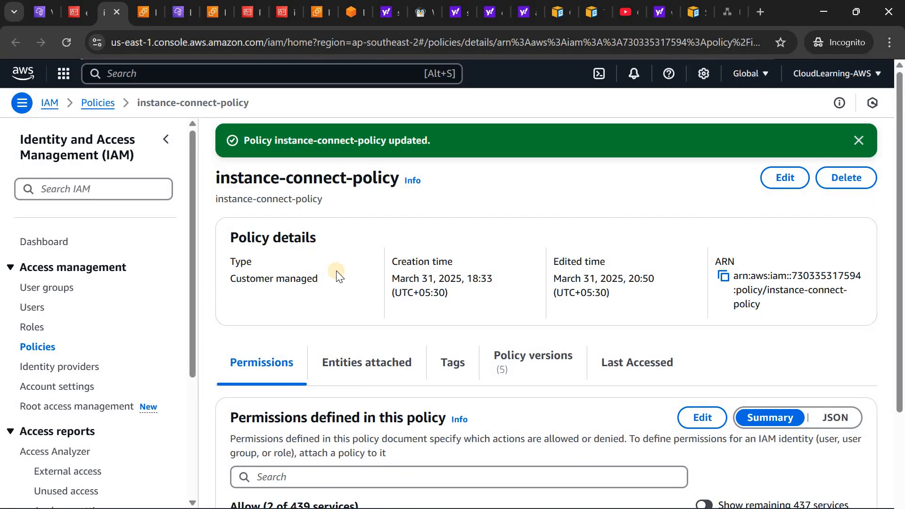
# - Connect to endpoint-demo-server using EC2 Instance Connect Endpoint as ec2-user with a 3600-second tunnel duration, and close the session page
pyautogui.click(140, 15)
pyautogui.click(517, 164)
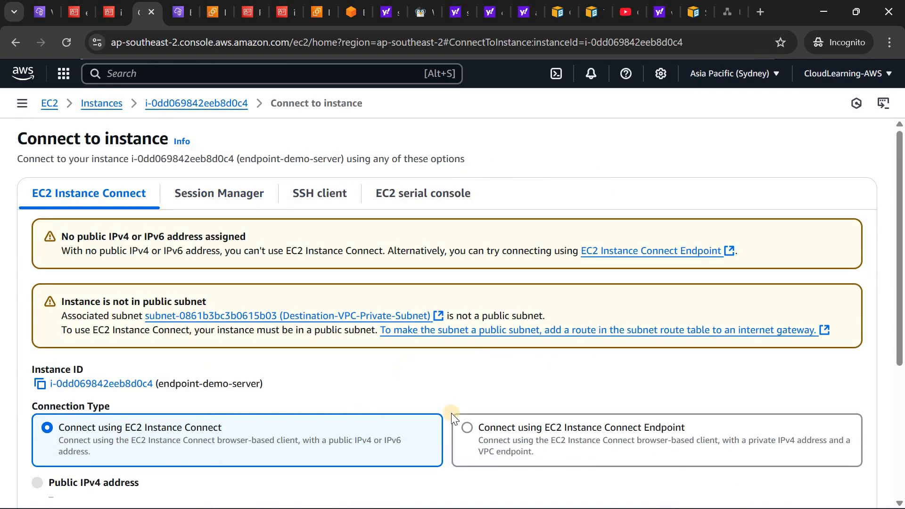
pyautogui.click(464, 423)
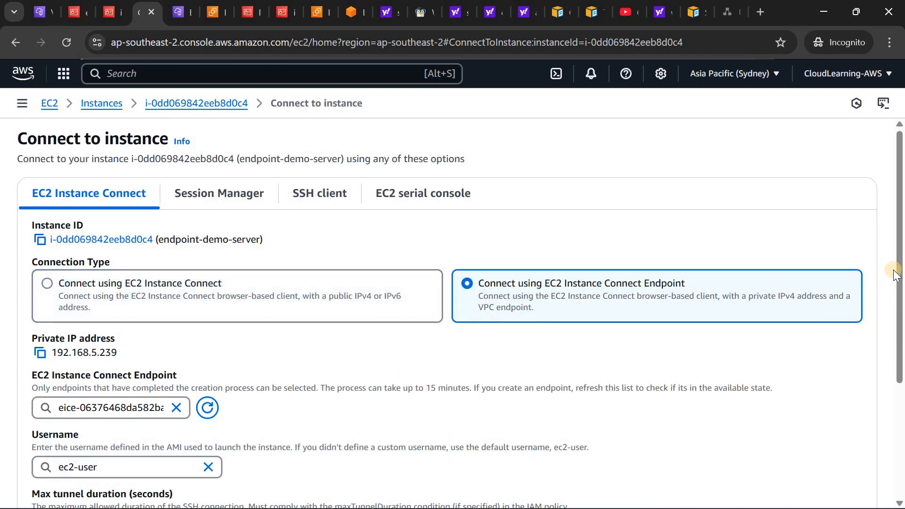
pyautogui.scroll(-3, 878, 404)
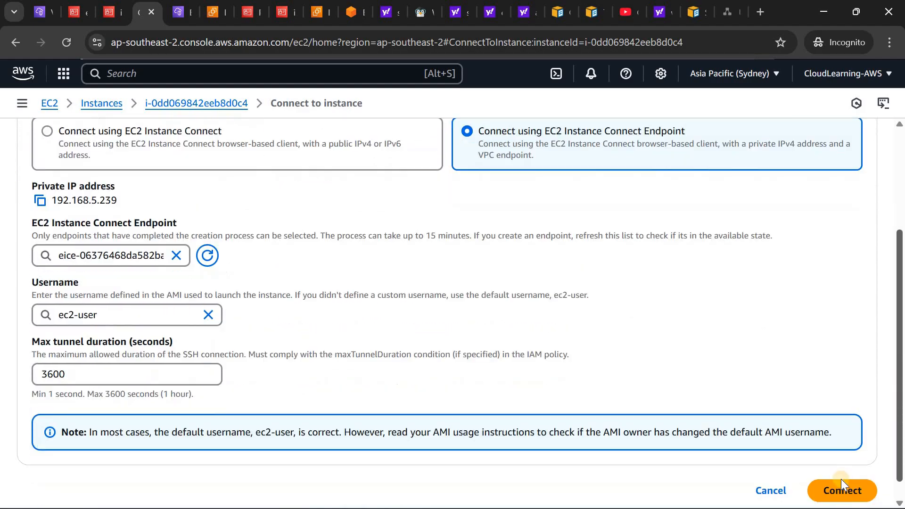
pyautogui.click(839, 494)
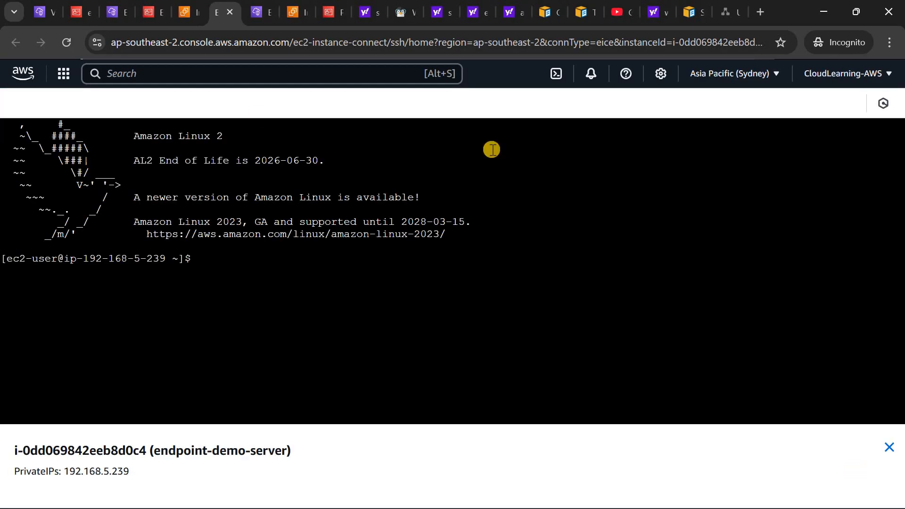
pyautogui.click(231, 13)
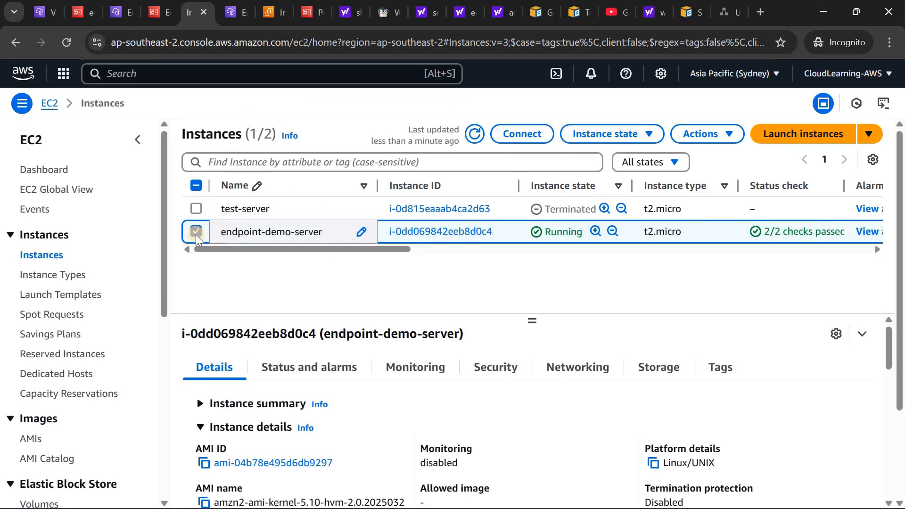
# - Open the VPC security groups list, check the endpoint and instance notes in the diagram, and return to the list
pyautogui.click(31, 12)
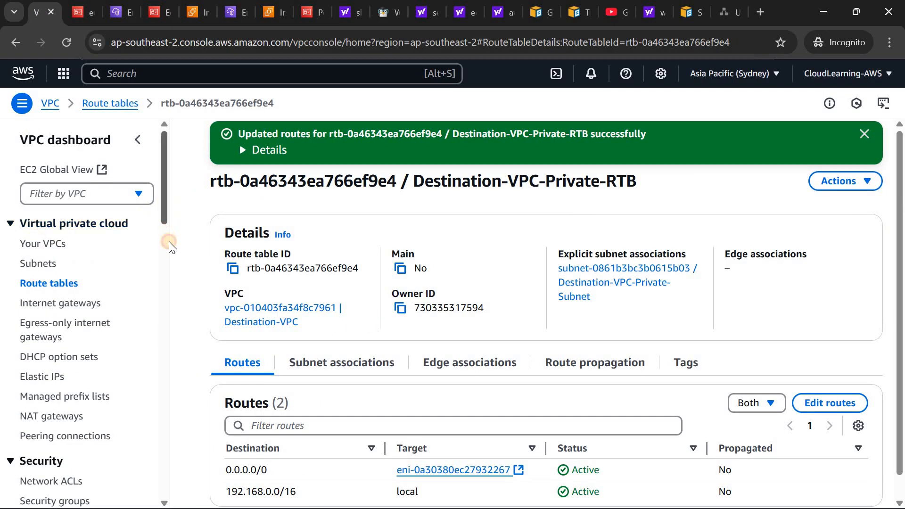
pyautogui.scroll(-3, 61, 320)
pyautogui.click(63, 333)
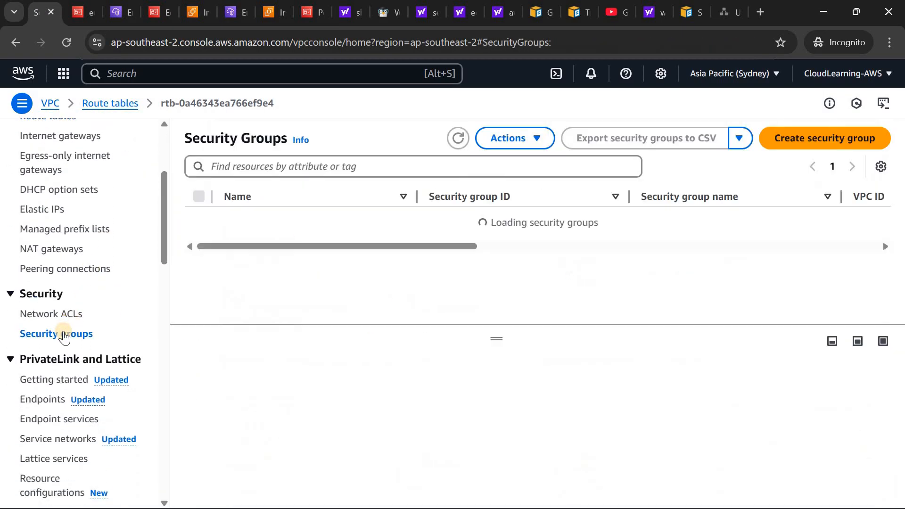
pyautogui.click(723, 13)
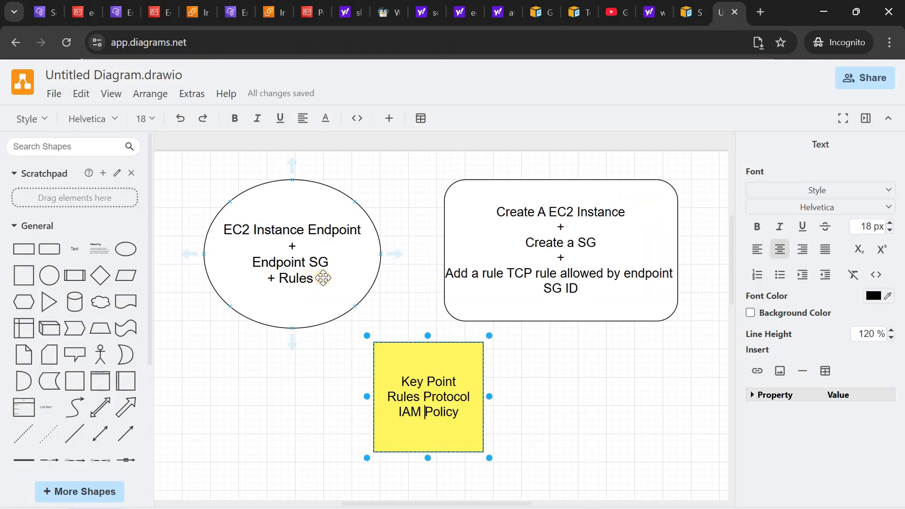
pyautogui.click(40, 18)
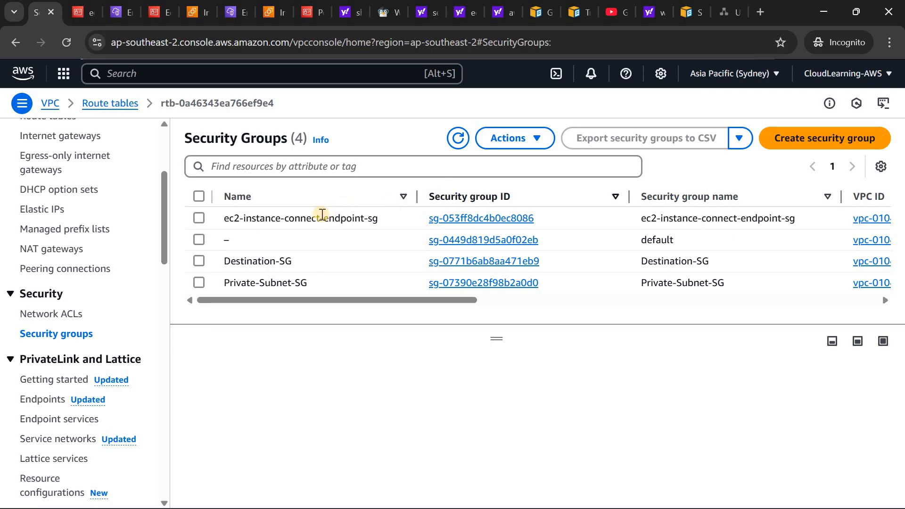
# - Review the inbound rules of ec2-instance-connect-endpoint-sg in the rule editor and leave it without saving
pyautogui.click(313, 229)
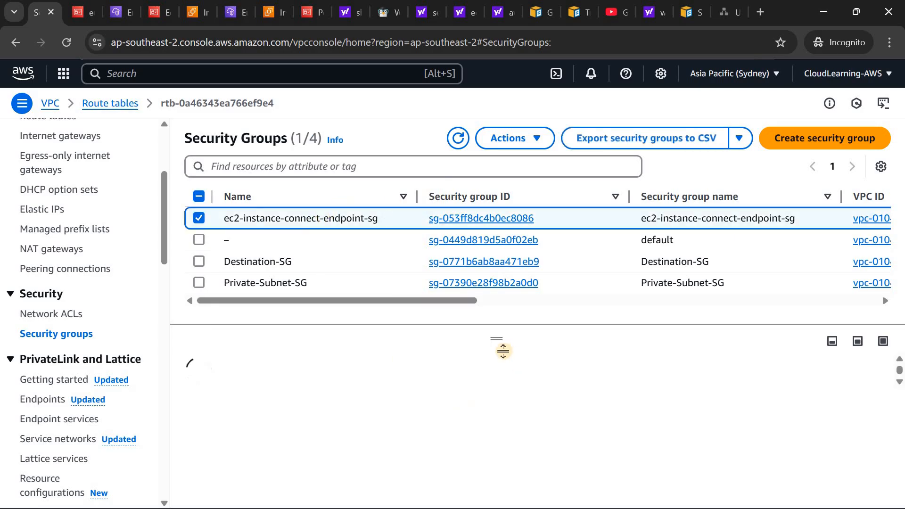
pyautogui.click(290, 413)
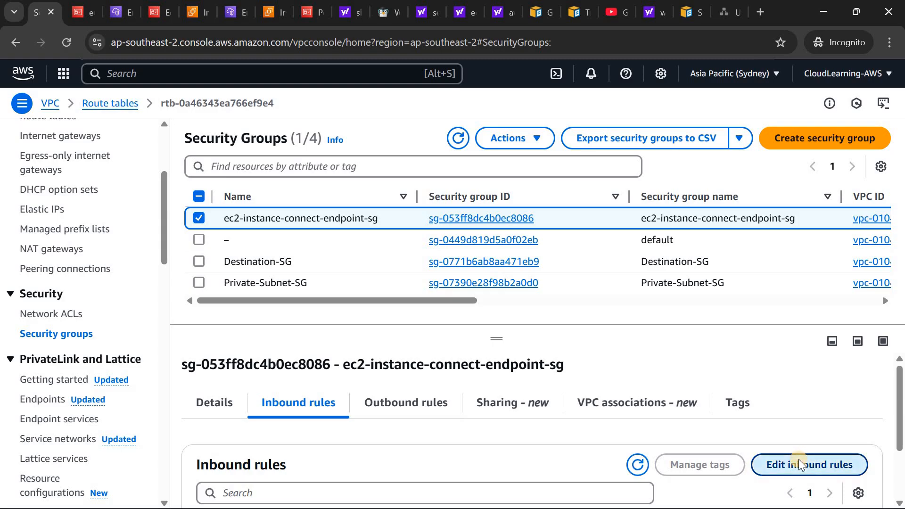
pyautogui.click(799, 464)
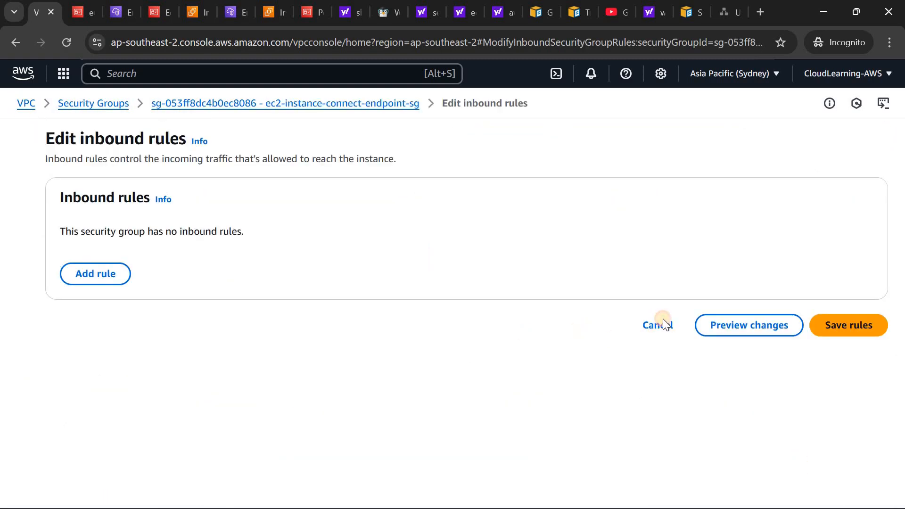
pyautogui.click(644, 326)
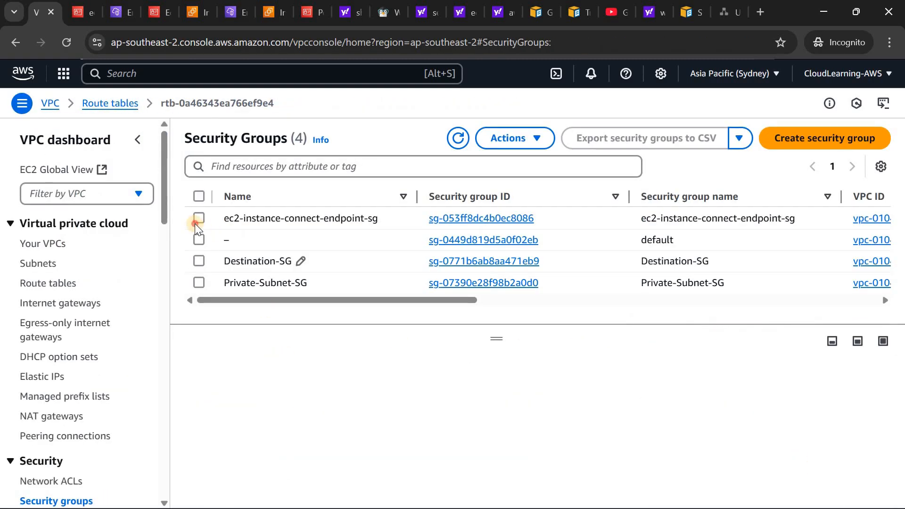
# - Review the outbound rules of ec2-instance-connect-endpoint-sg, compare their destinations with the group's own ID, and leave without saving
pyautogui.click(196, 224)
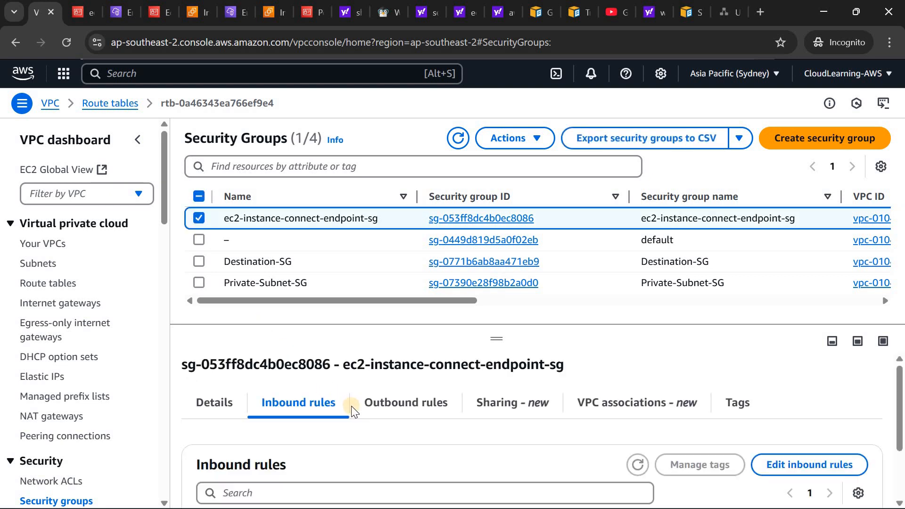
pyautogui.click(394, 409)
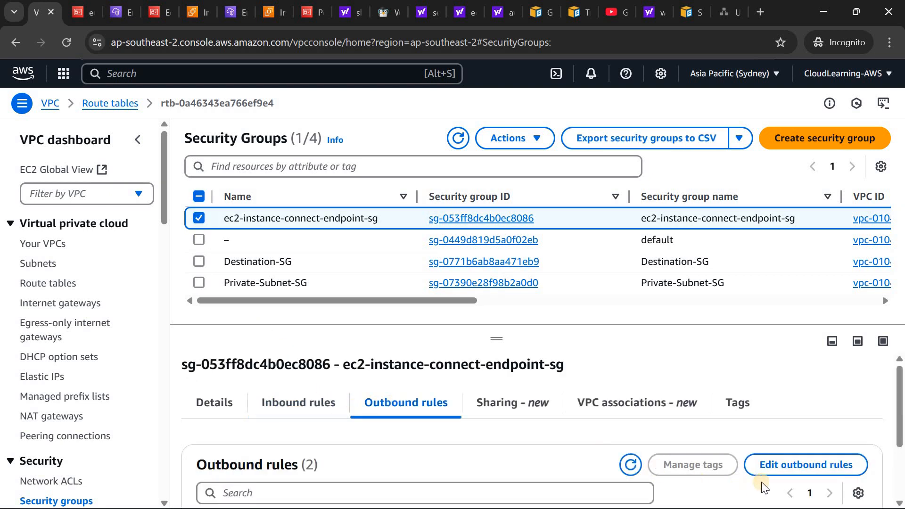
pyautogui.click(782, 468)
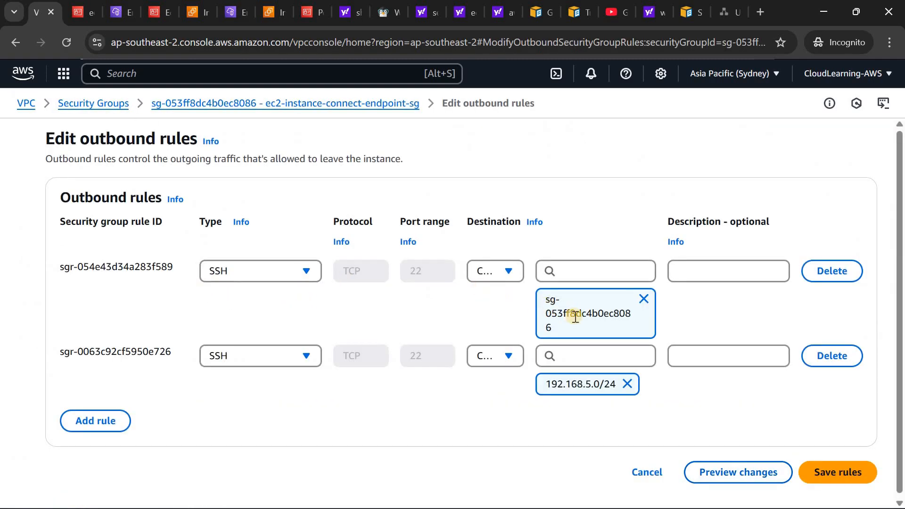
pyautogui.moveTo(148, 99); pyautogui.dragTo(261, 107)
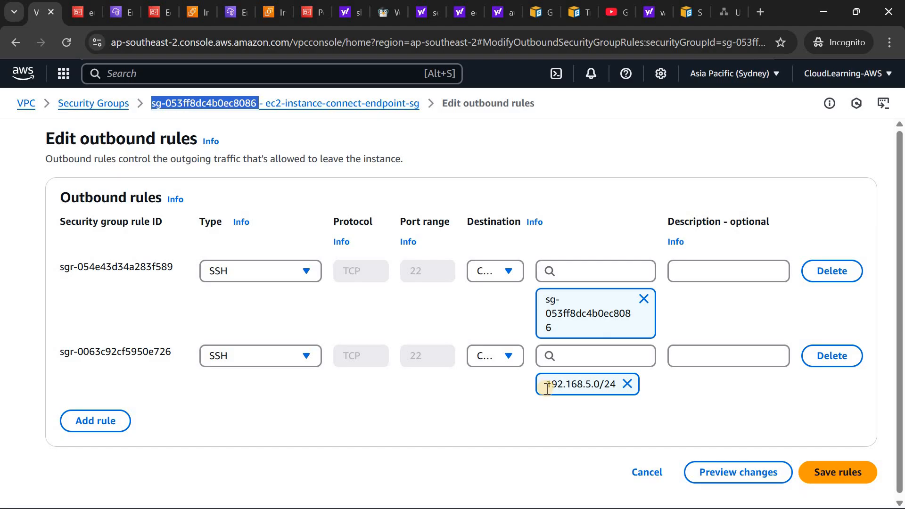
pyautogui.click(647, 473)
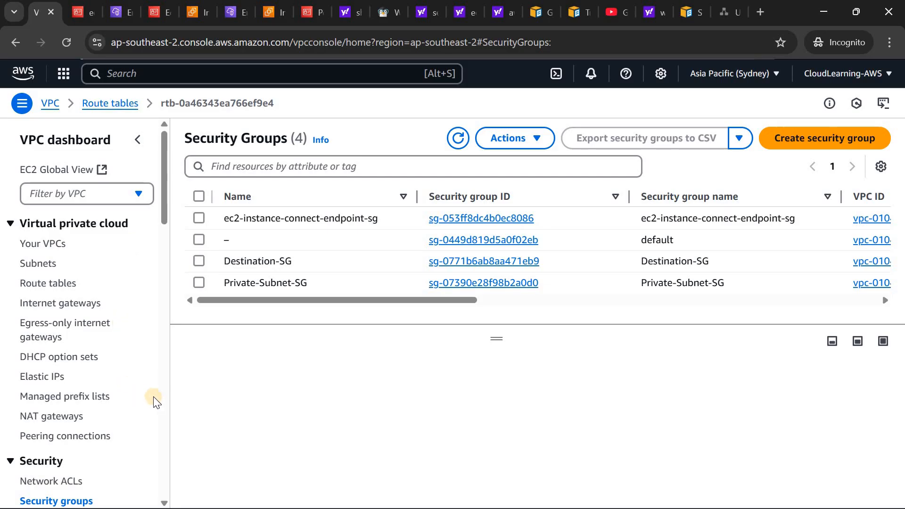
# - Review the inbound rules of Private-Subnet-SG in the rule editor and return to the security groups list
pyautogui.click(253, 280)
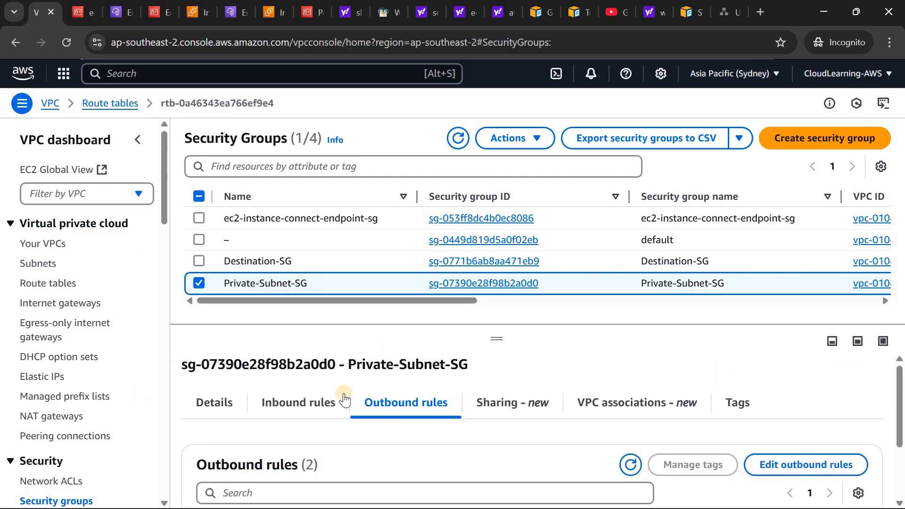
pyautogui.click(317, 402)
pyautogui.click(776, 466)
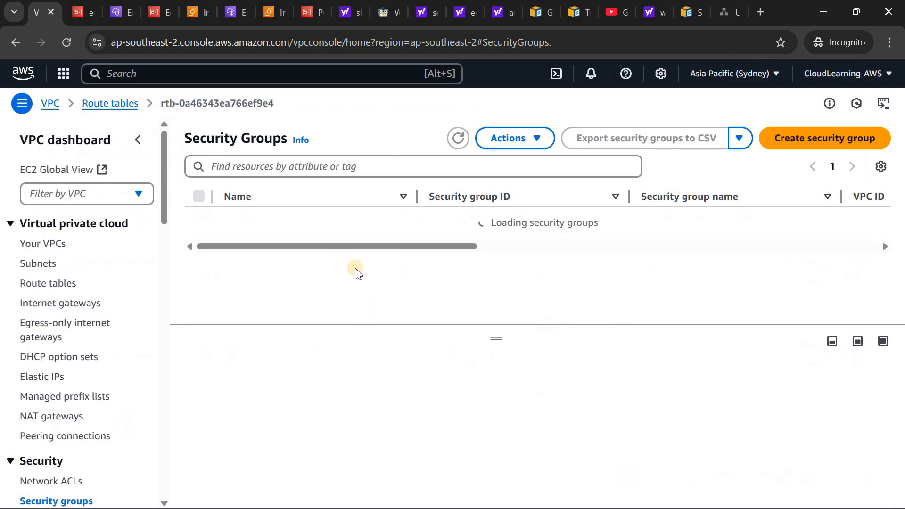
# - Review the outbound rules of Private-Subnet-SG in the rule editor and leave it without saving
pyautogui.click(219, 287)
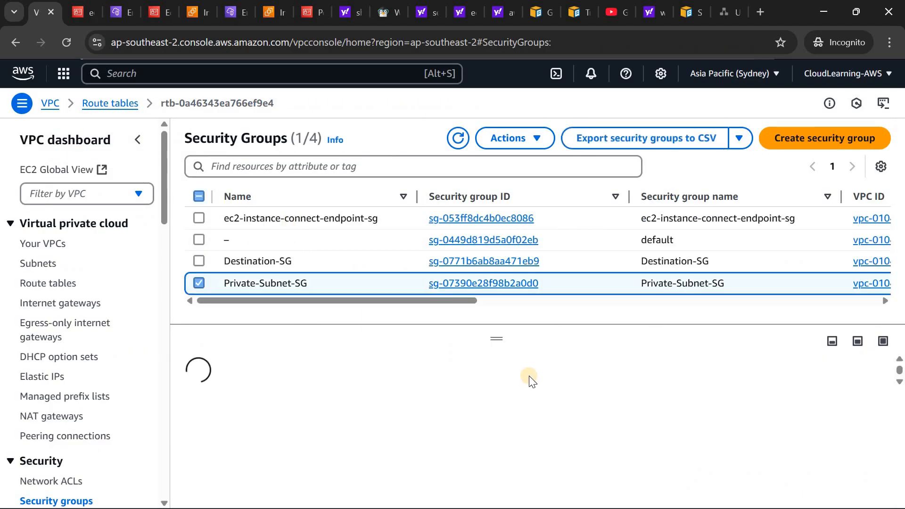
pyautogui.click(413, 404)
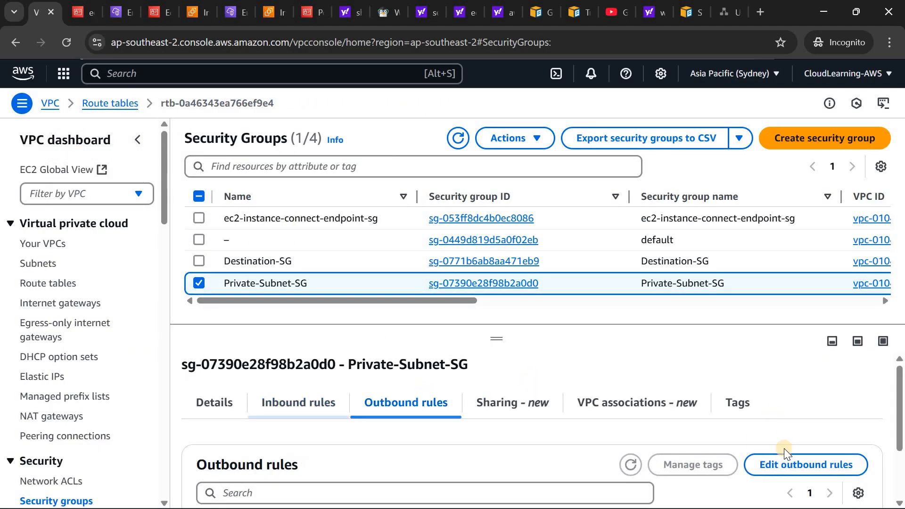
pyautogui.click(785, 465)
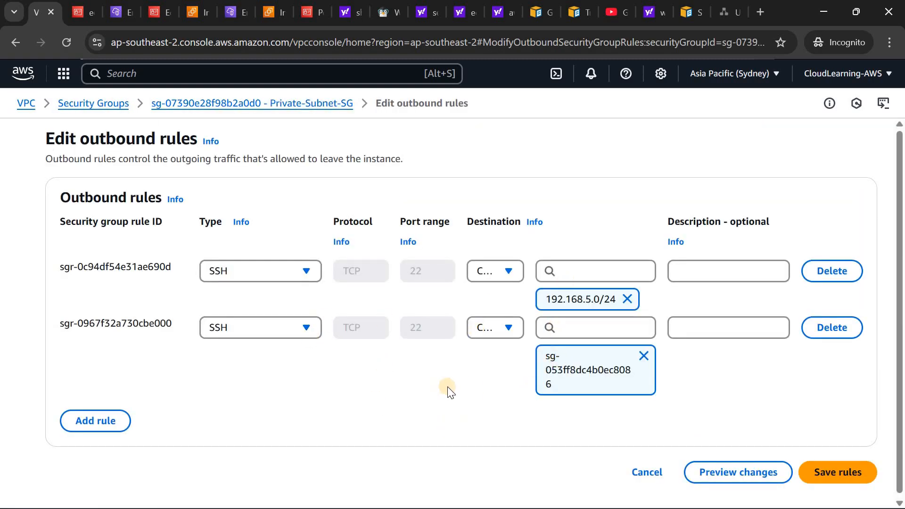
pyautogui.click(642, 472)
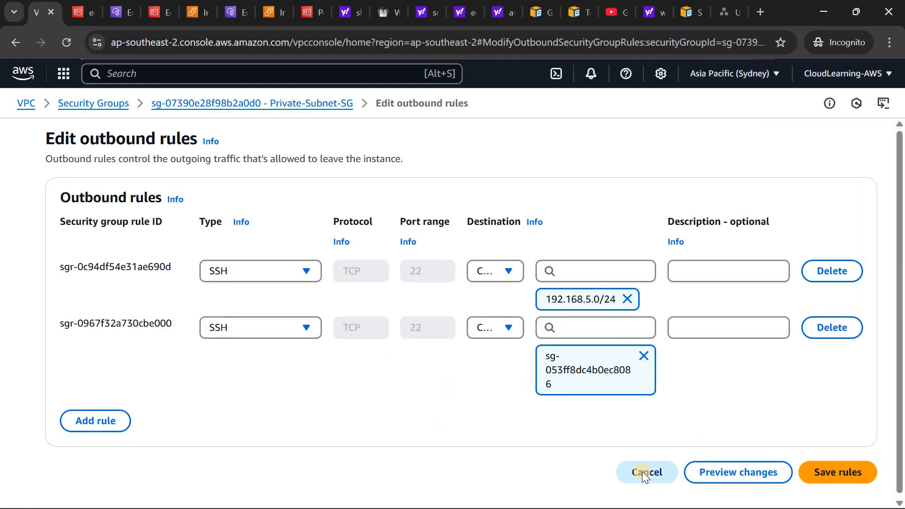
# - Switch to the draw.io diagram and add the text "Only" two lines below "+ Rules" in the EC2 Instance Endpoint ellipse
pyautogui.click(720, 13)
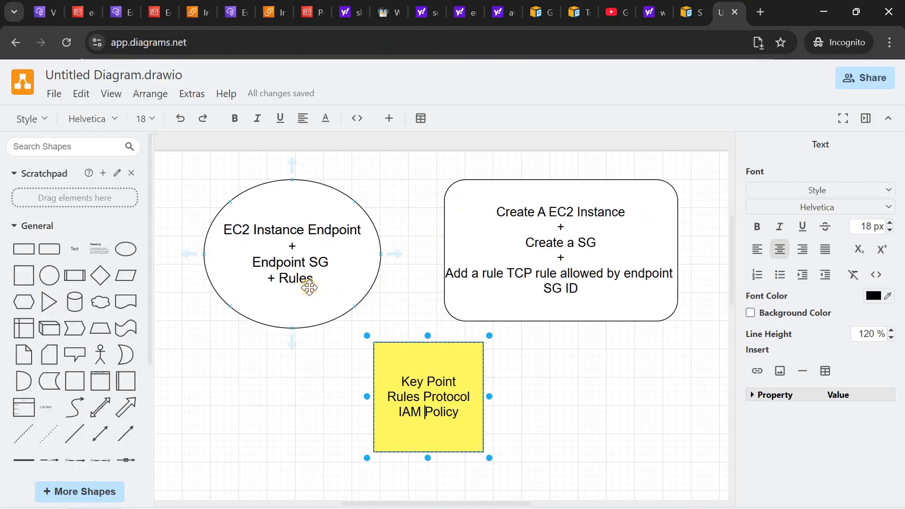
pyautogui.click(310, 288)
pyautogui.doubleClick(332, 268)
pyautogui.click(333, 270)
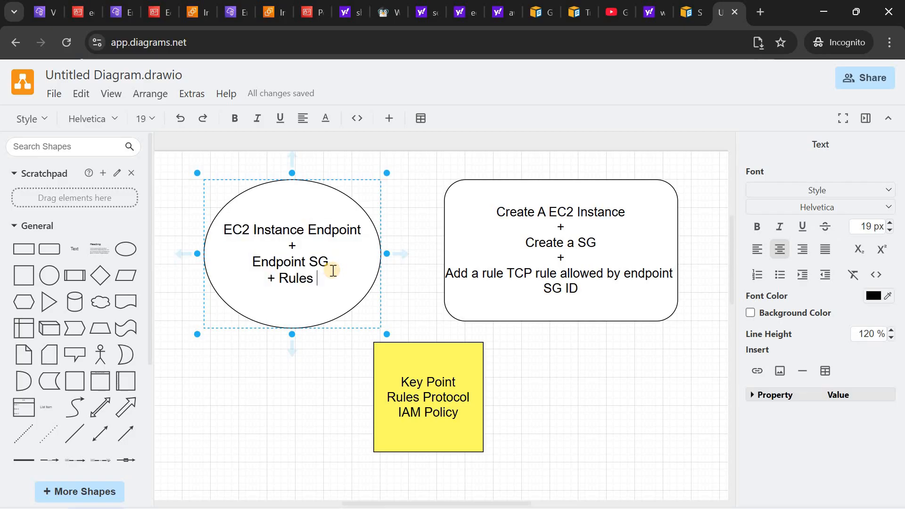
pyautogui.press('Return')
pyautogui.press('Return')
pyautogui.write('Only')
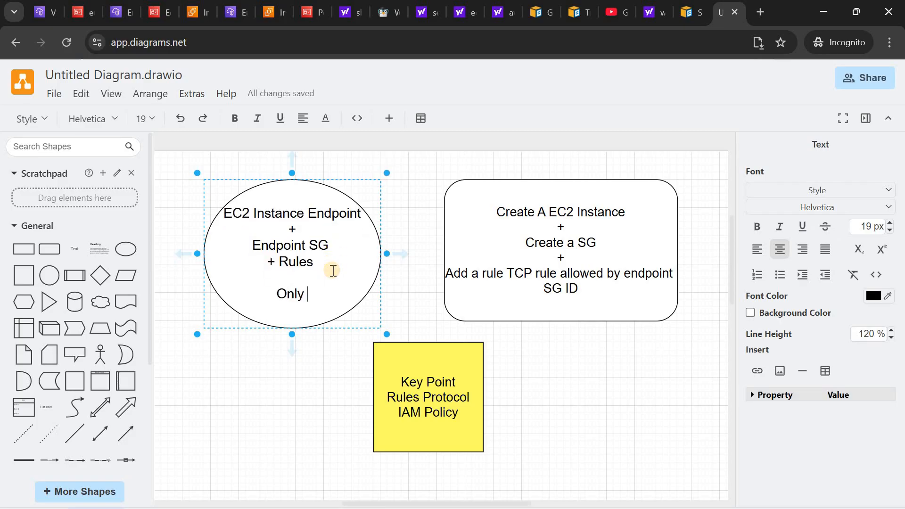